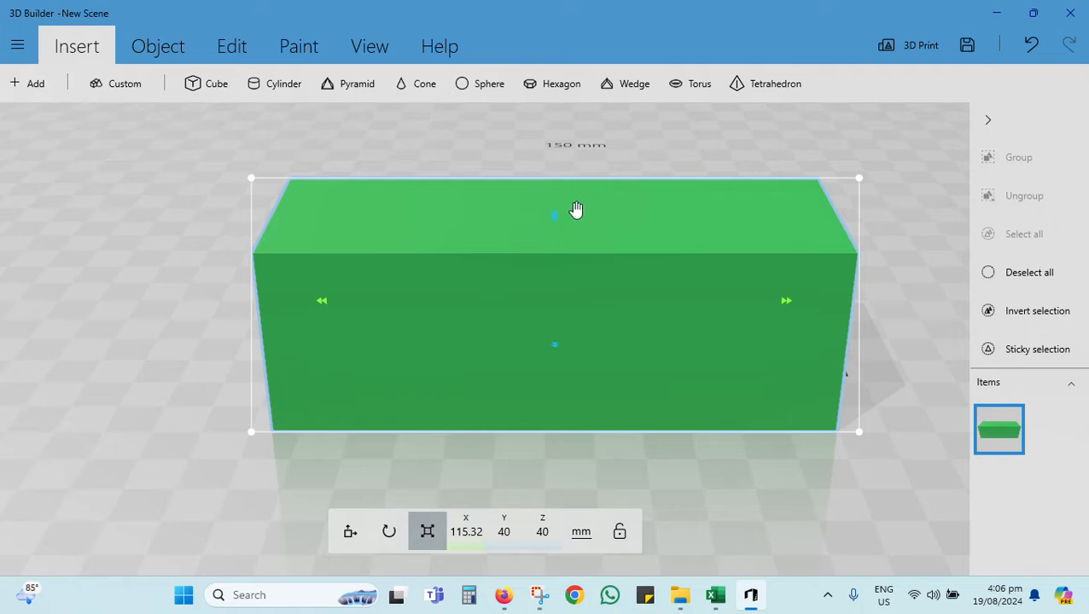
# Step: Resize the green block to about 39.4 mm high and about 52.3 mm deep
pyautogui.scroll(-3, 546, 265)
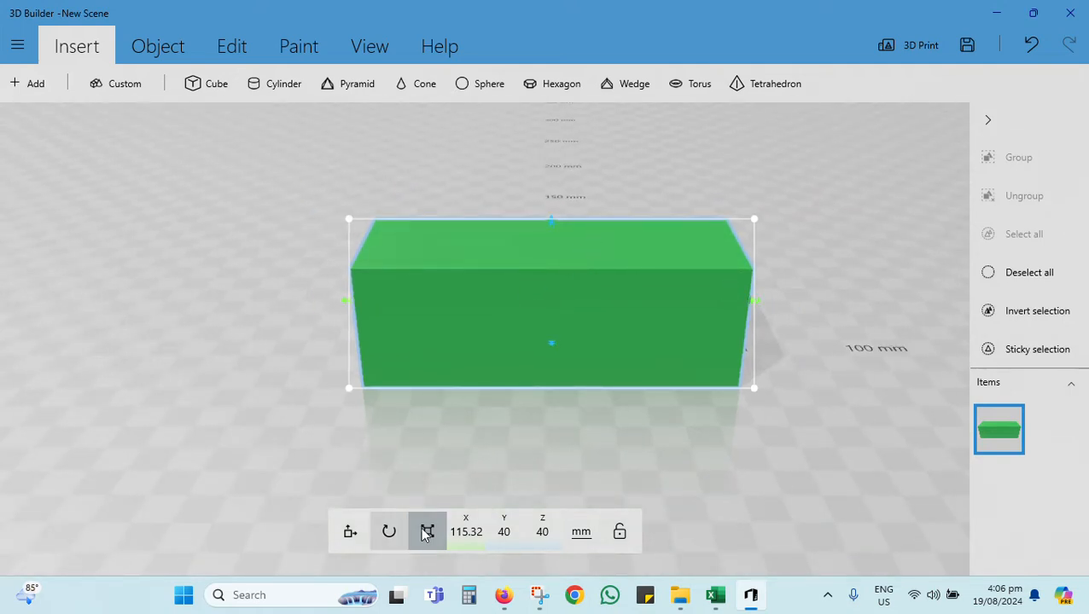
pyautogui.click(349, 532)
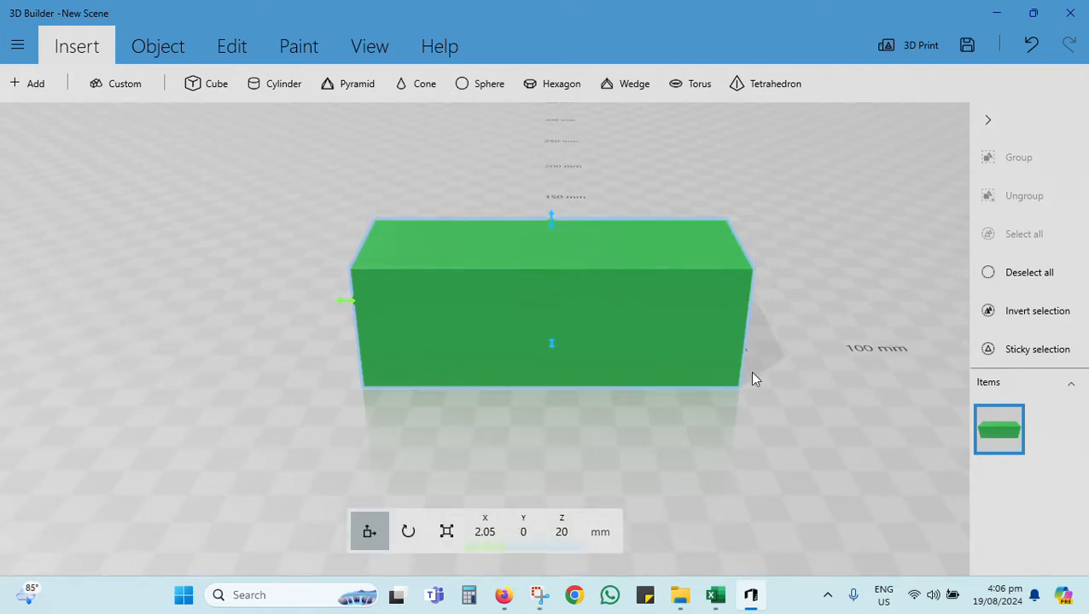
pyautogui.click(408, 533)
pyautogui.moveTo(620, 412); pyautogui.dragTo(636, 500)
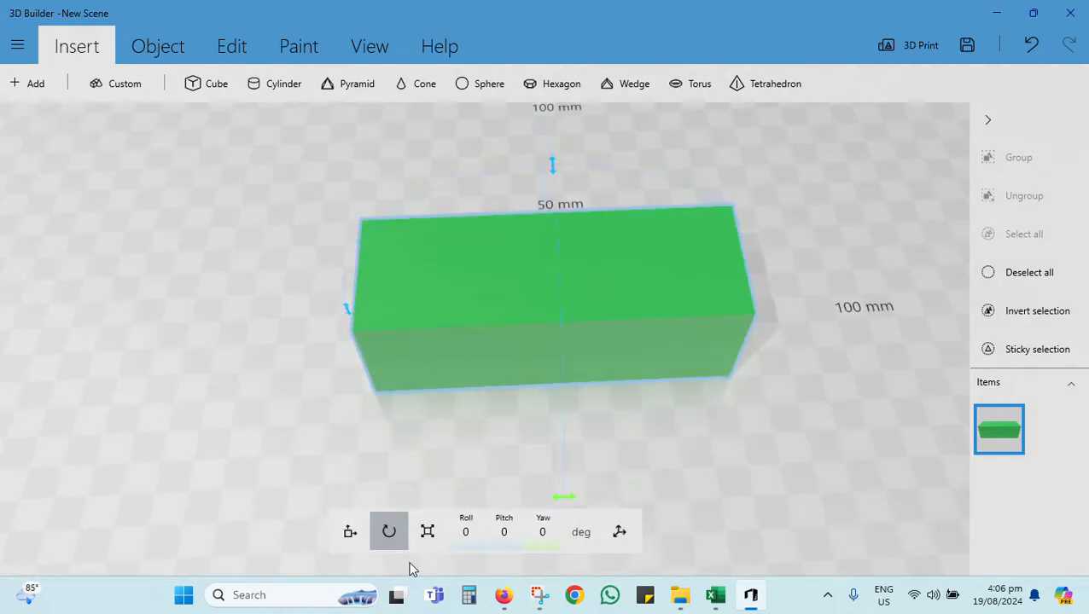
pyautogui.click(428, 532)
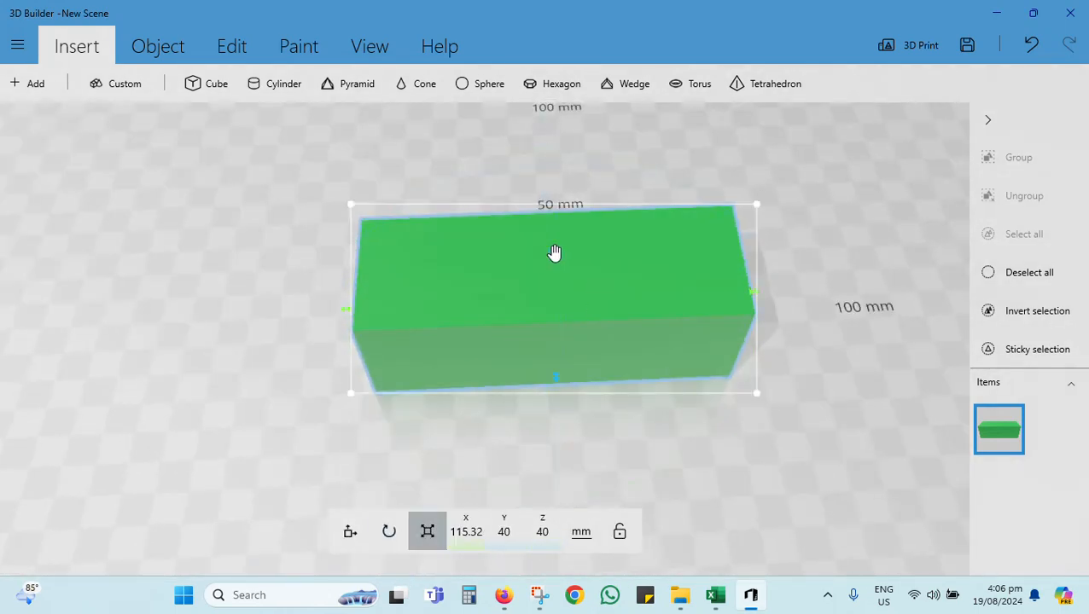
pyautogui.moveTo(554, 253)
pyautogui.mouseDown()
pyautogui.moveTo(564, 200)
pyautogui.moveTo(560, 264)
pyautogui.mouseUp()
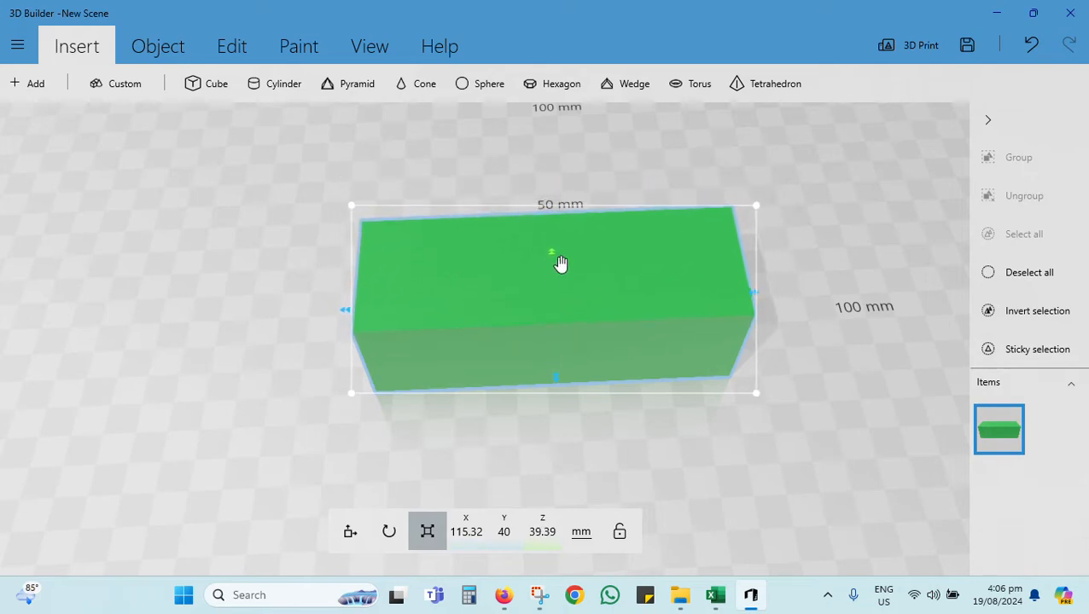
pyautogui.moveTo(555, 385); pyautogui.dragTo(558, 424)
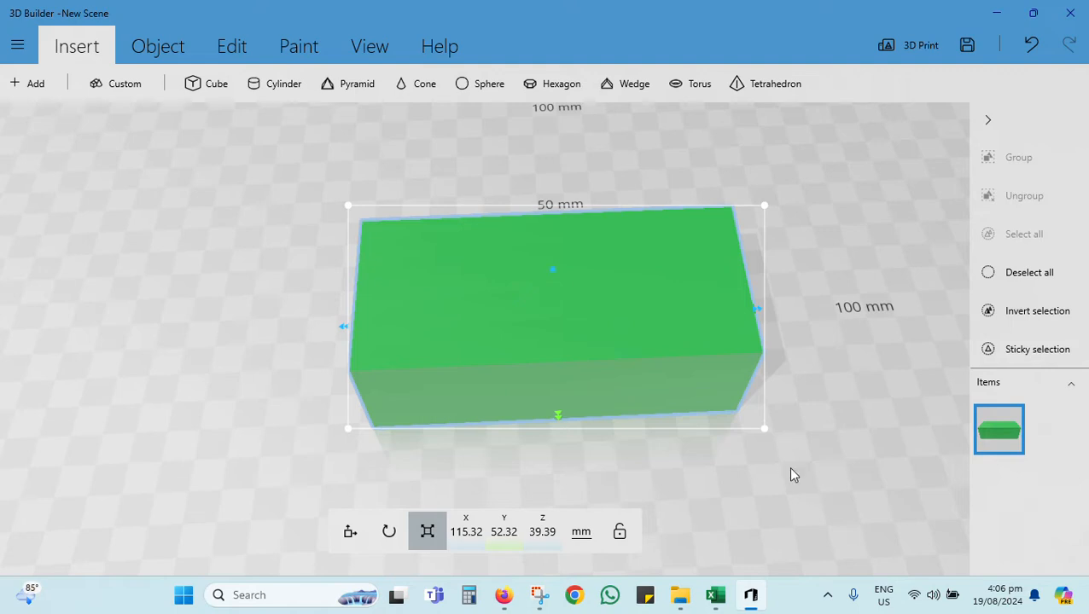
# Step: Insert a cylinder and place it beside the block's short end at about X -79.5, Y 5.9 mm
pyautogui.click(350, 531)
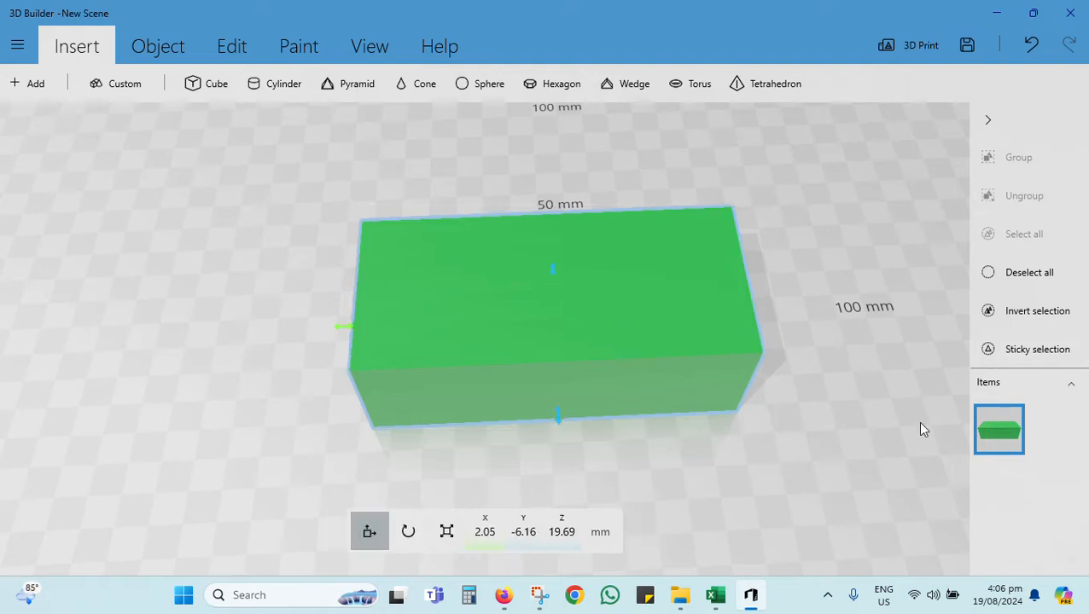
pyautogui.moveTo(745, 488); pyautogui.dragTo(624, 399)
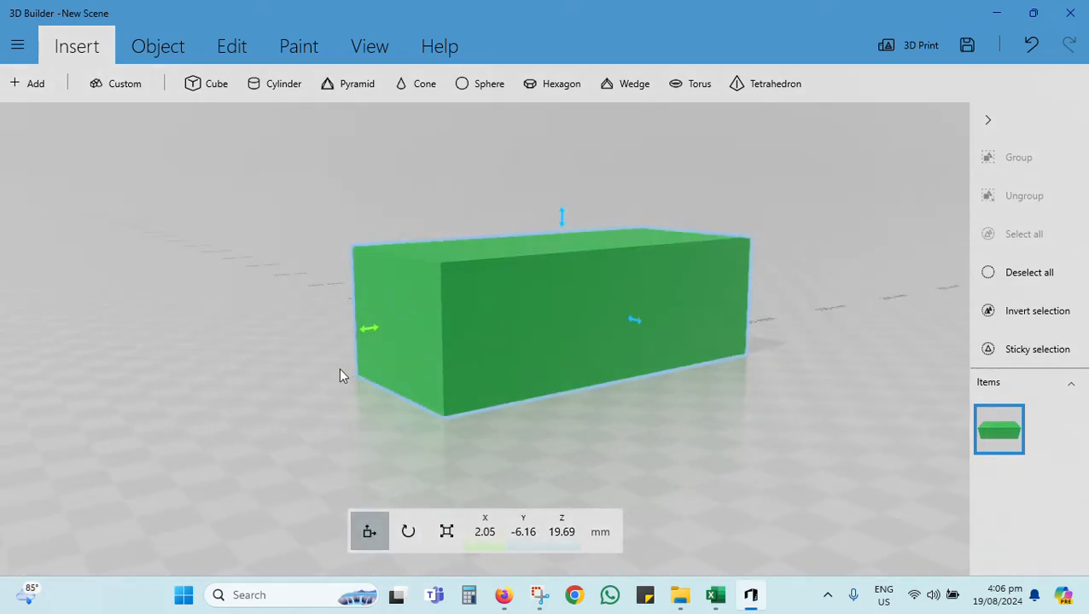
pyautogui.moveTo(339, 376); pyautogui.dragTo(154, 389)
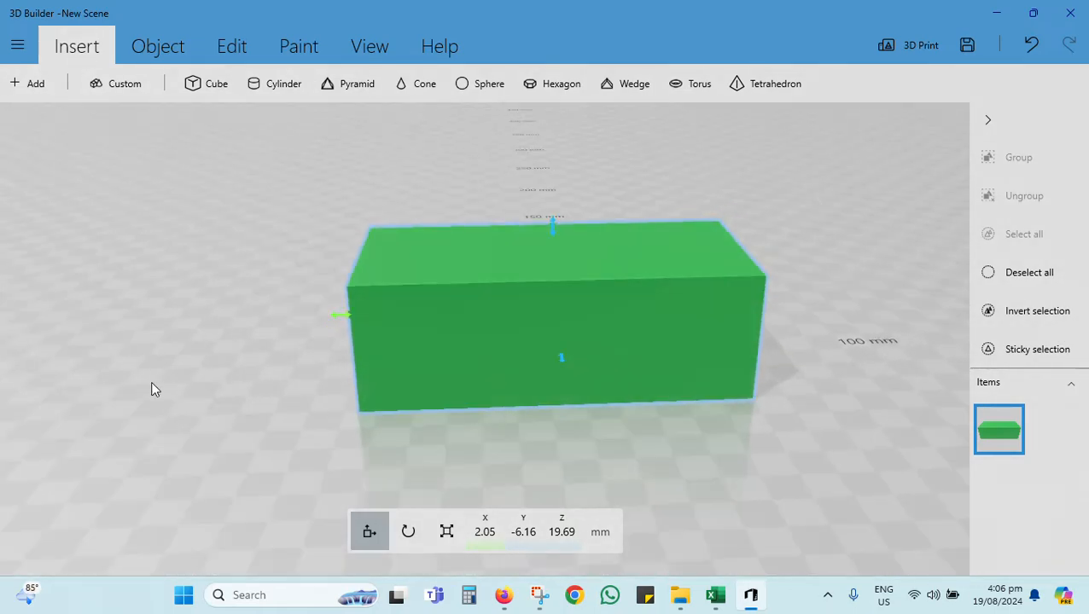
pyautogui.click(281, 83)
pyautogui.moveTo(519, 231); pyautogui.dragTo(241, 232)
pyautogui.moveTo(46, 341); pyautogui.dragTo(141, 318)
pyautogui.moveTo(233, 231); pyautogui.dragTo(84, 236)
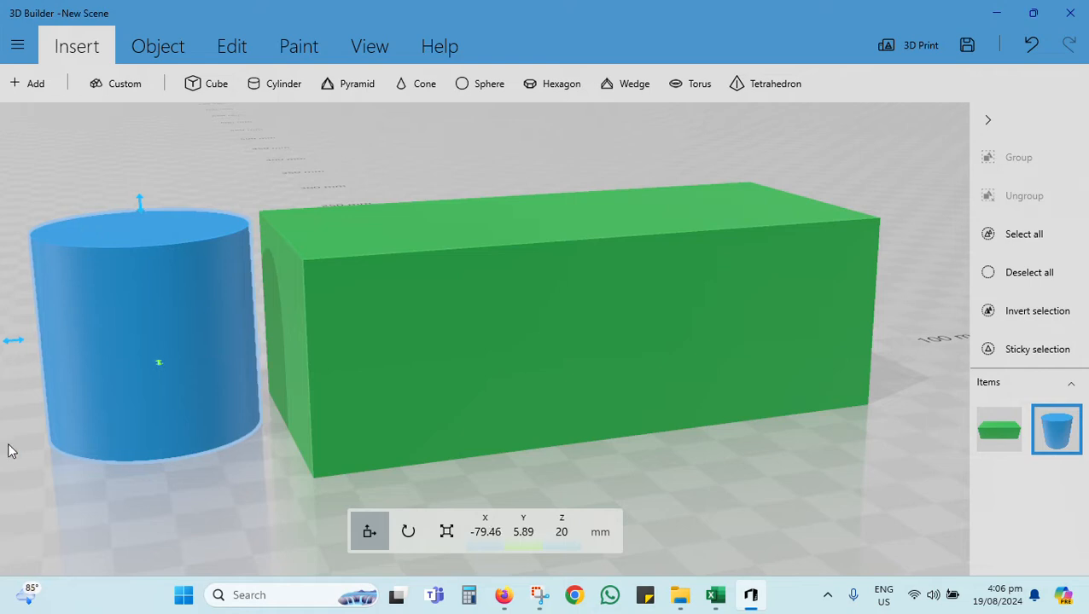
# Step: Scale the cylinder into a thin rod by setting its X and Y sizes to 2 mm
pyautogui.moveTo(55, 490); pyautogui.dragTo(29, 501)
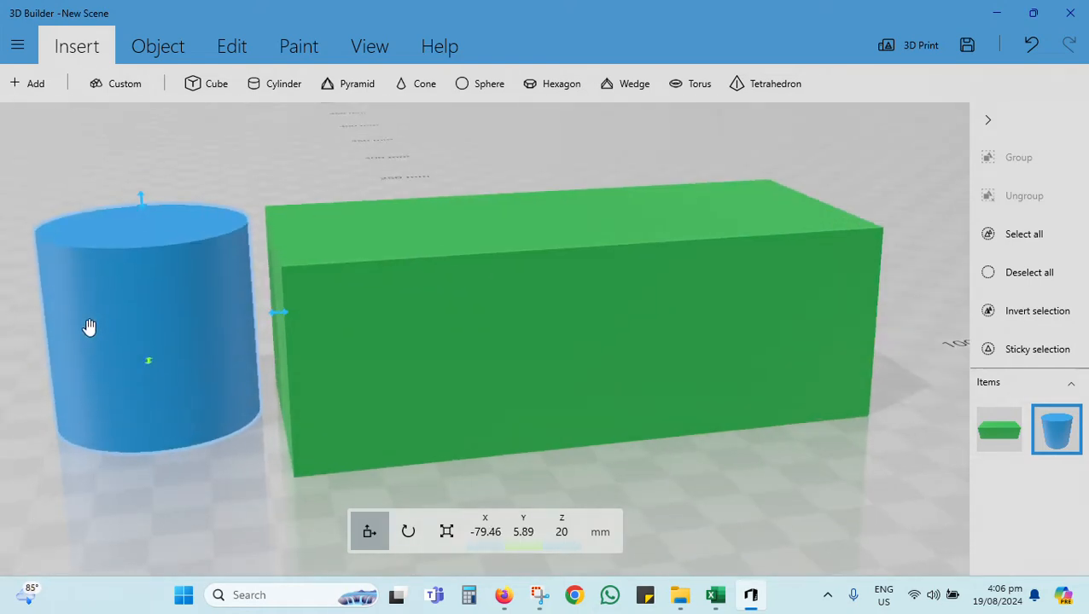
pyautogui.click(445, 534)
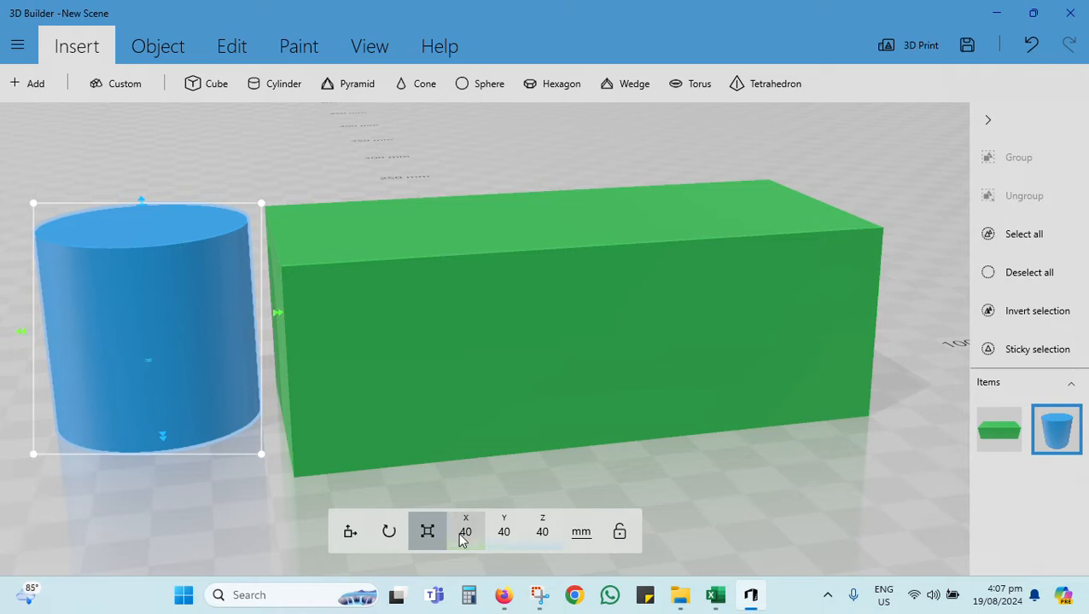
pyautogui.click(464, 532)
pyautogui.write('2')
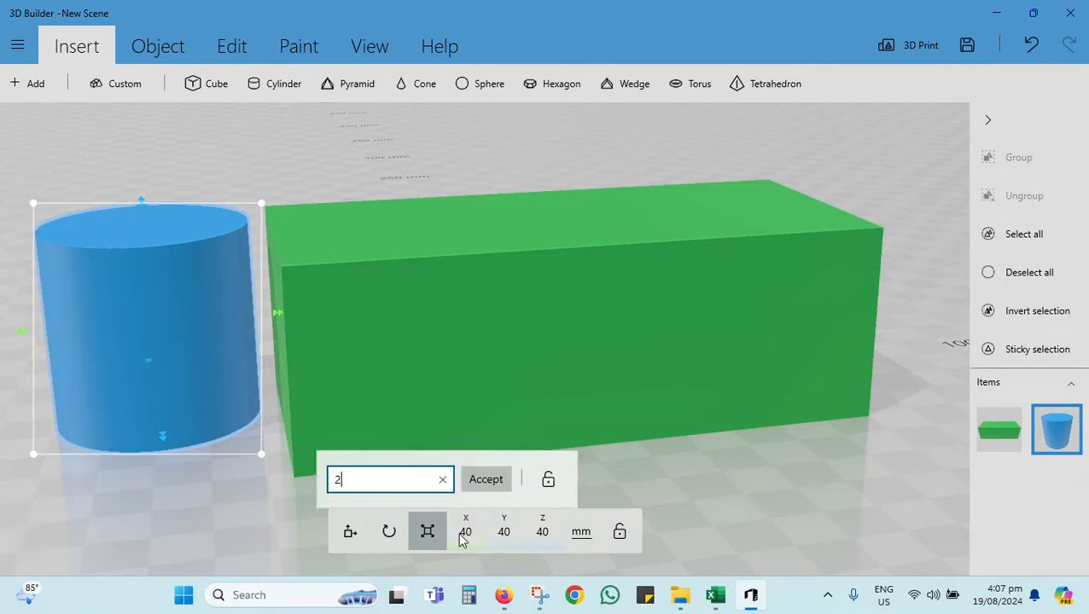
pyautogui.press('Return')
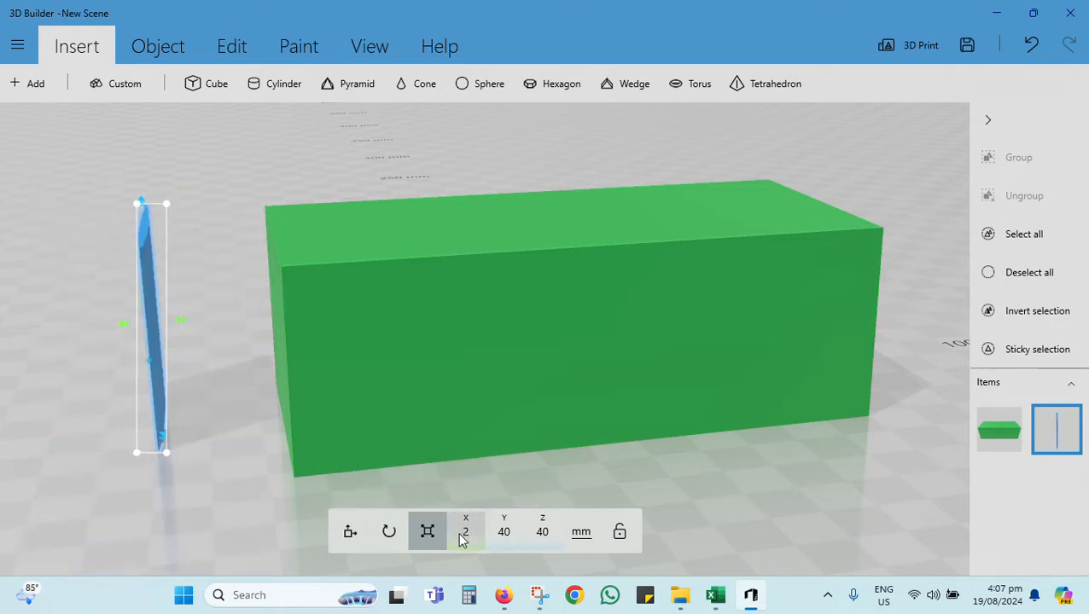
pyautogui.click(505, 532)
pyautogui.write('2')
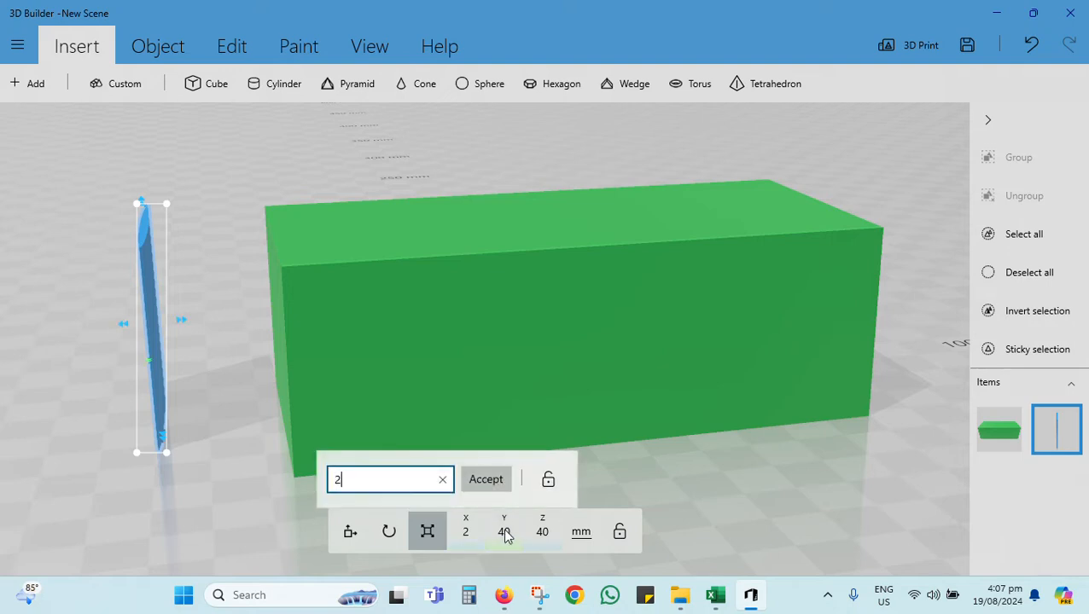
pyautogui.press('Return')
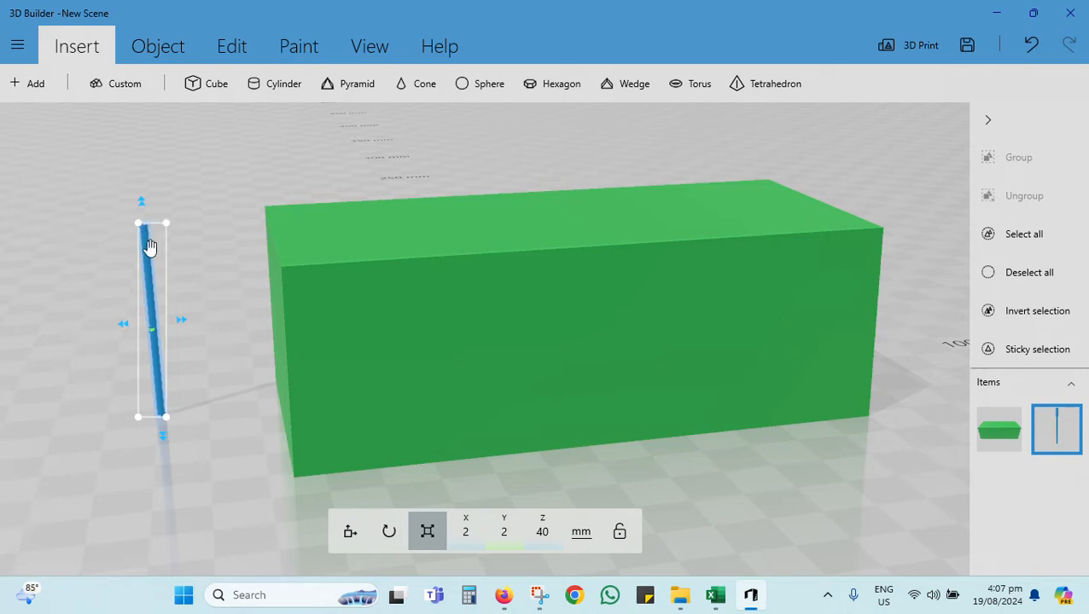
# Step: Raise the thin rod beside the block and shorten it from below to about 25 mm high
pyautogui.moveTo(216, 407); pyautogui.dragTo(172, 498)
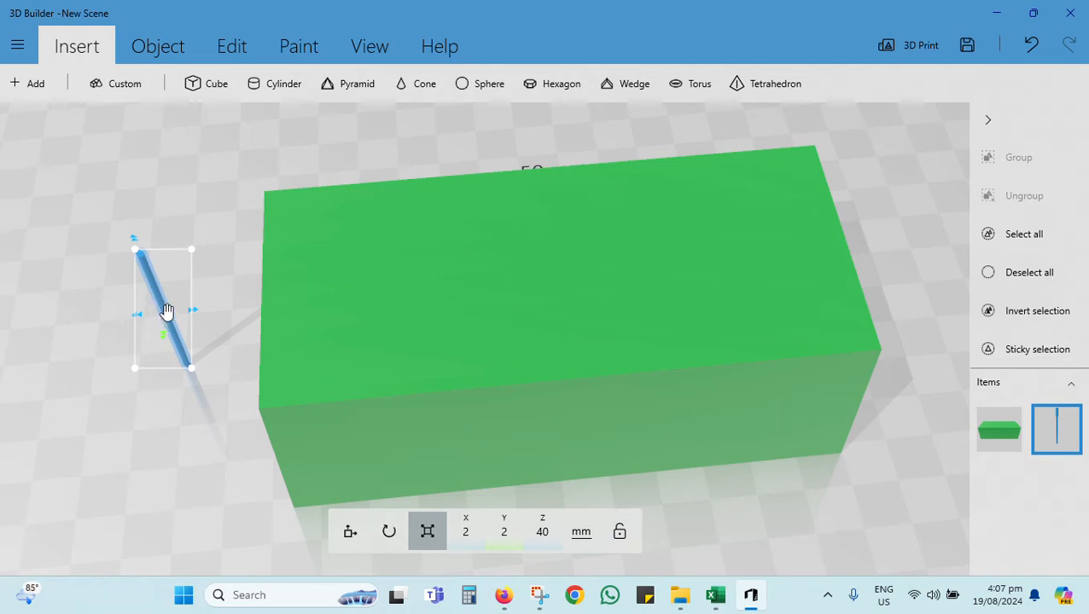
pyautogui.click(349, 533)
pyautogui.moveTo(180, 331); pyautogui.dragTo(141, 335)
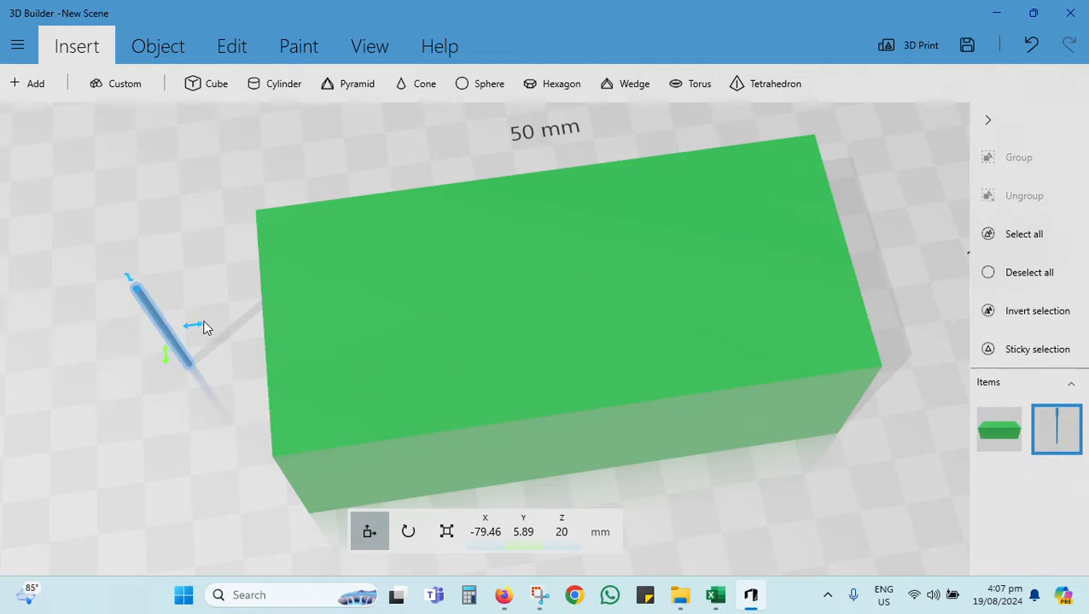
pyautogui.moveTo(205, 328); pyautogui.dragTo(319, 320)
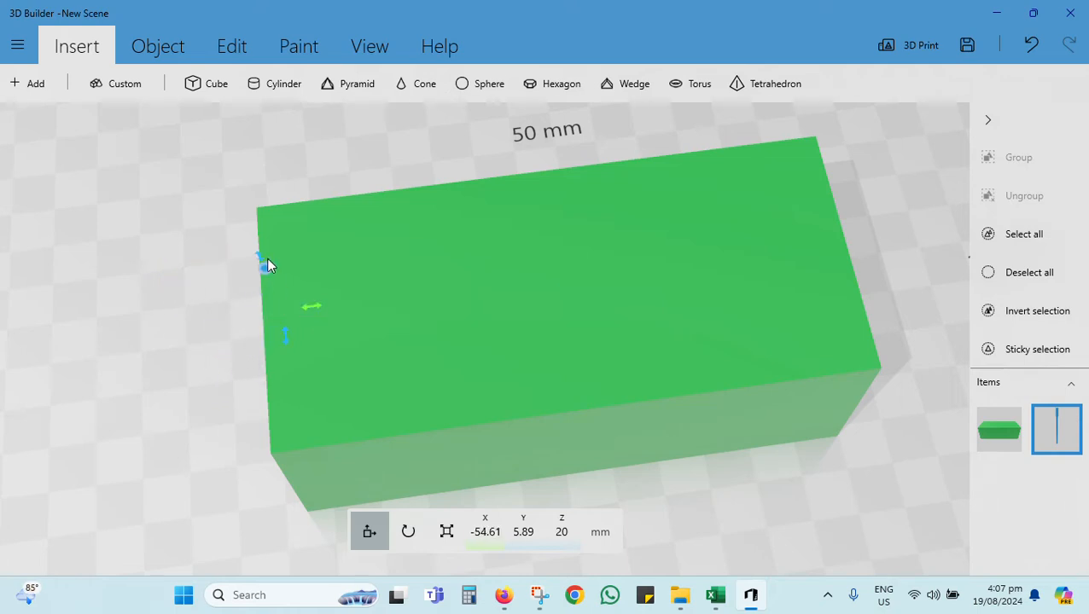
pyautogui.moveTo(259, 266); pyautogui.dragTo(204, 302)
pyautogui.moveTo(177, 390); pyautogui.dragTo(200, 284)
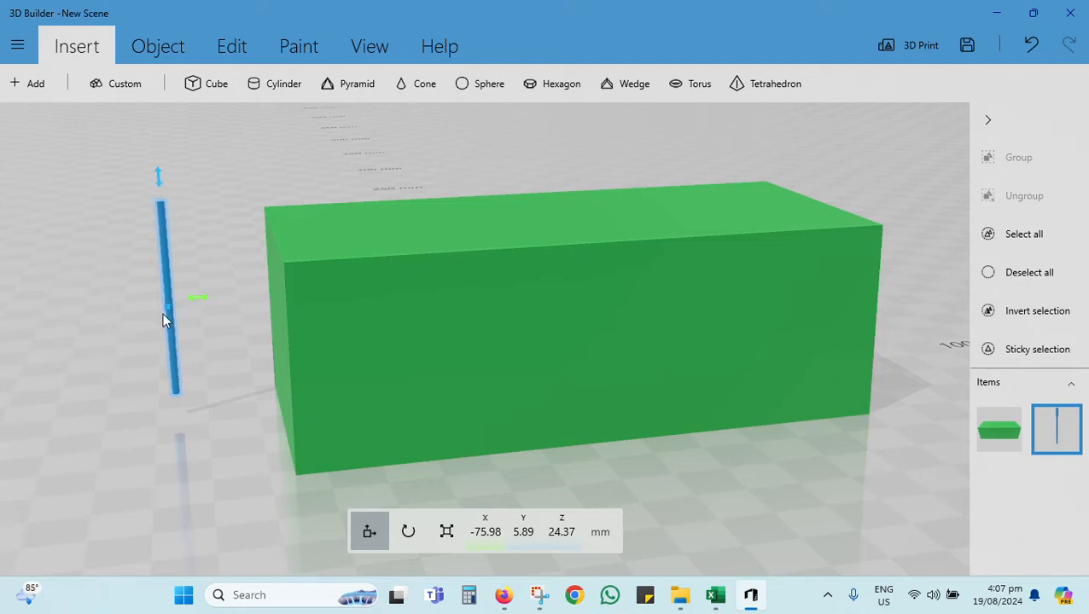
pyautogui.click(443, 533)
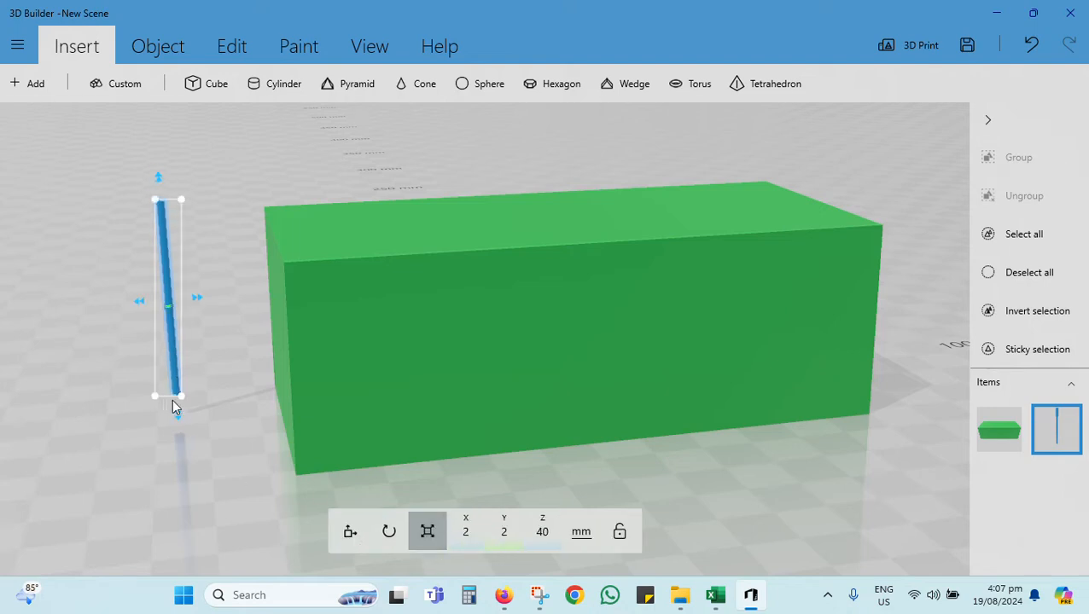
pyautogui.moveTo(176, 418); pyautogui.dragTo(175, 350)
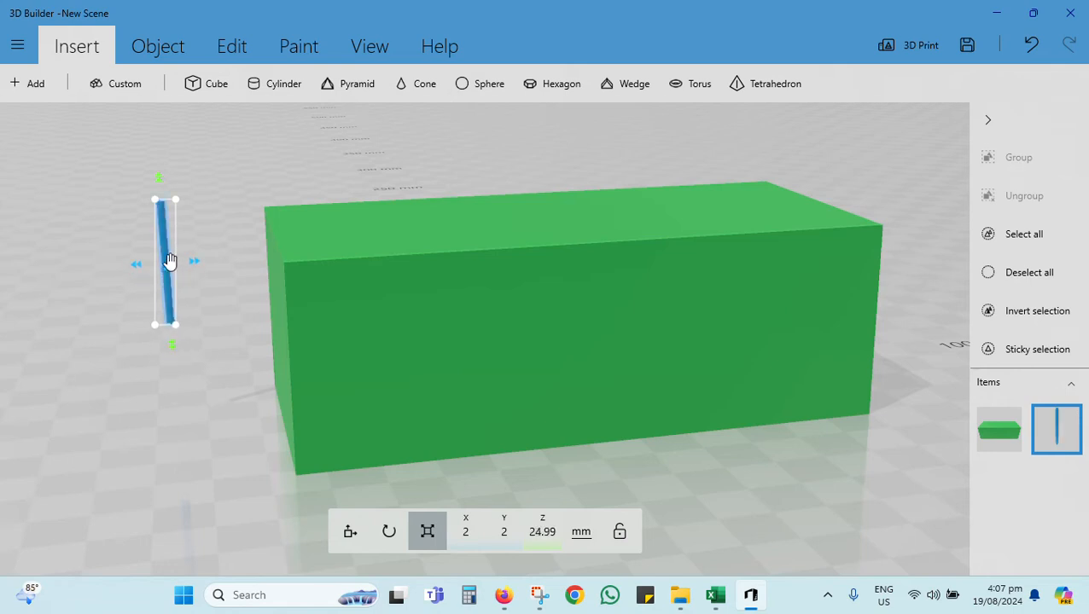
# Step: Move the rod into the block's rear corner at about X -54.6, Y 17.6 mm, protruding above the top face
pyautogui.click(351, 533)
pyautogui.moveTo(157, 266); pyautogui.dragTo(246, 268)
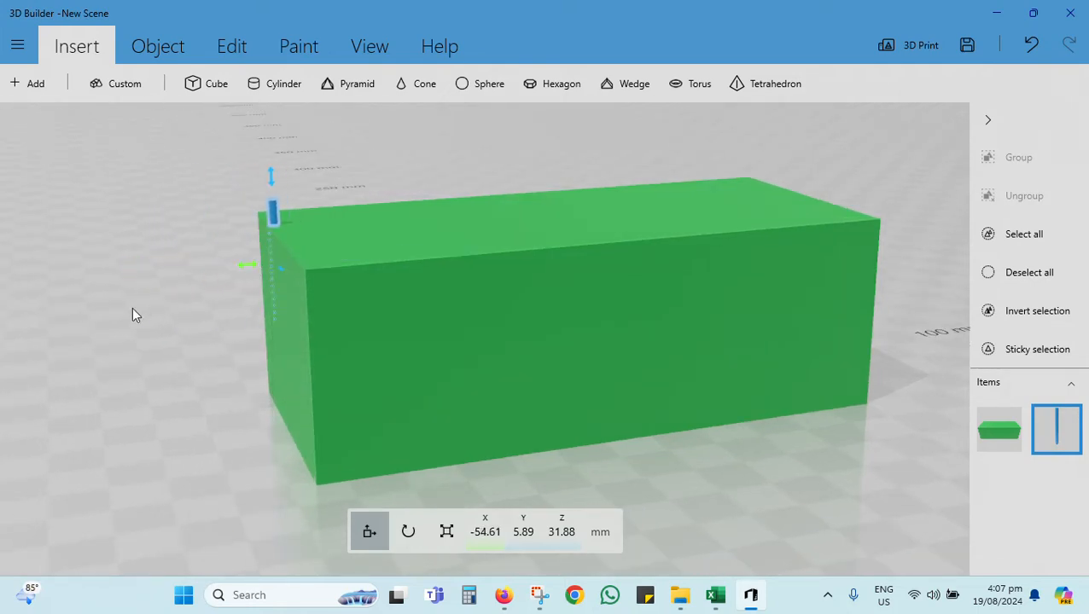
pyautogui.moveTo(134, 311); pyautogui.dragTo(372, 304)
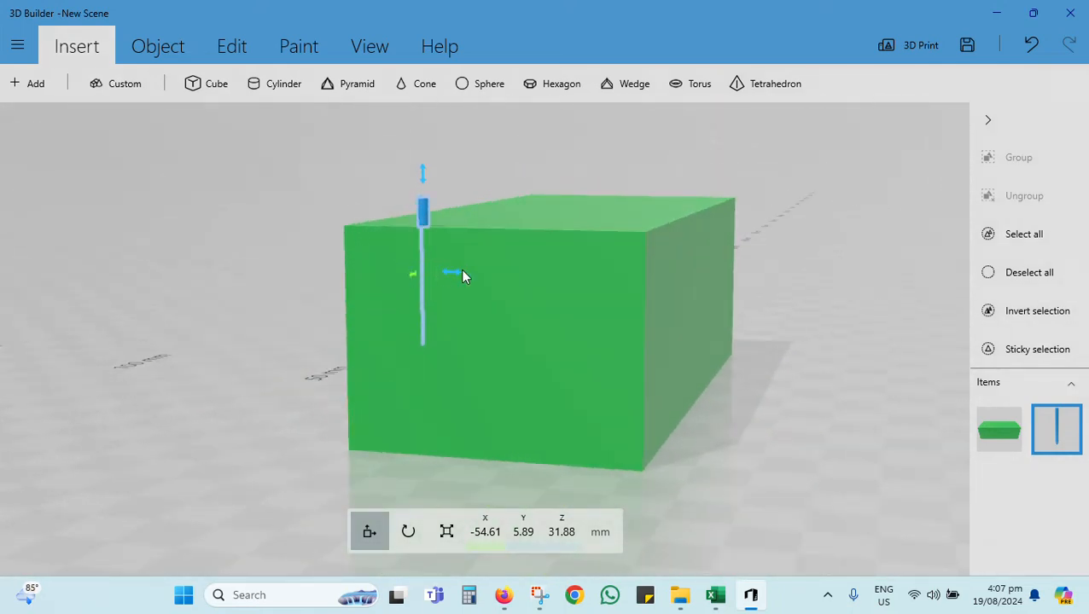
pyautogui.moveTo(456, 276); pyautogui.dragTo(384, 273)
pyautogui.moveTo(190, 364); pyautogui.dragTo(1058, 426)
pyautogui.moveTo(768, 495); pyautogui.dragTo(257, 280)
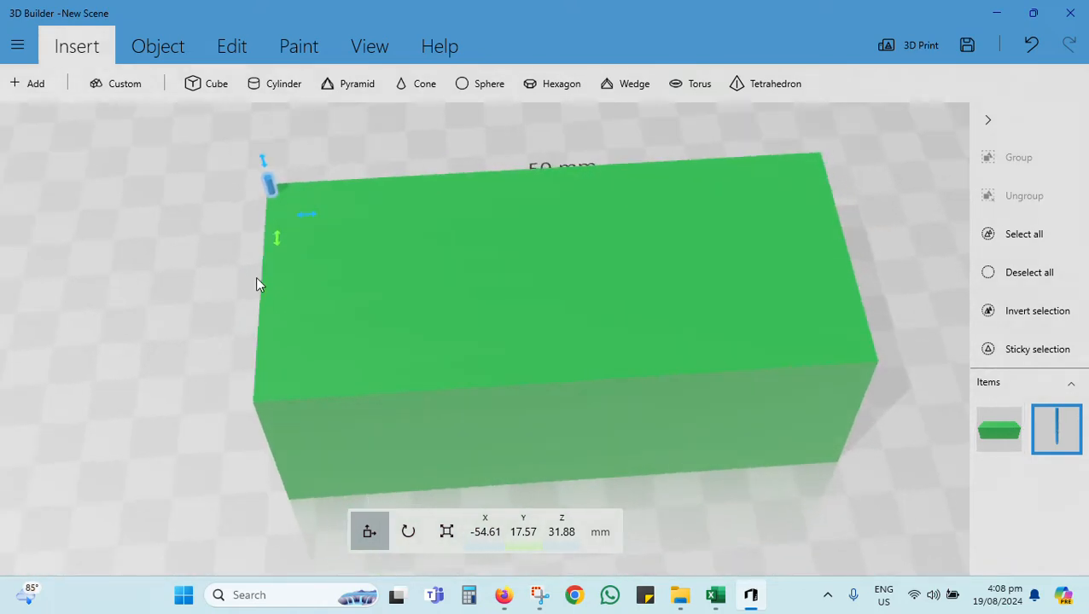
pyautogui.hotkey('ctrl', 'v')
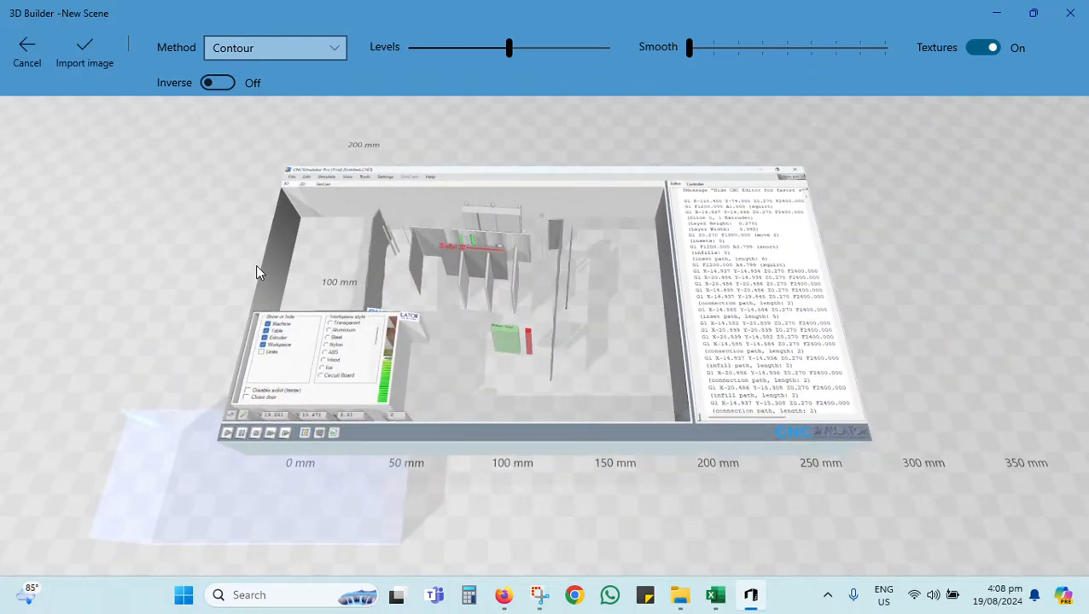
pyautogui.press('Escape')
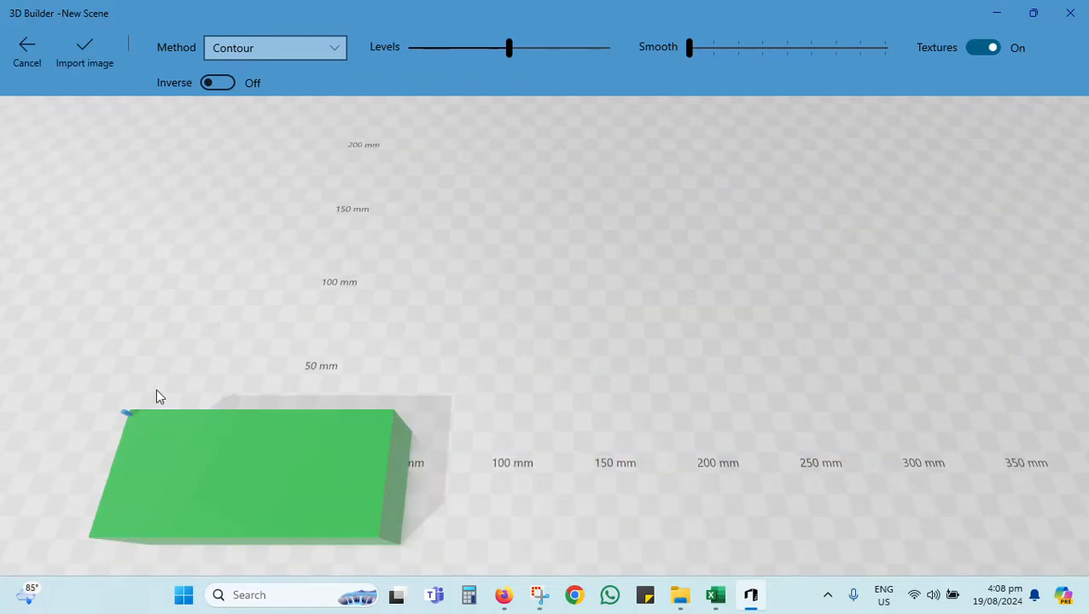
pyautogui.moveTo(706, 436); pyautogui.dragTo(252, 405)
# Step: Duplicate the rod and move the copy along the block's rear edge to the opposite corner at about X 53.9 mm
pyautogui.click(1053, 427)
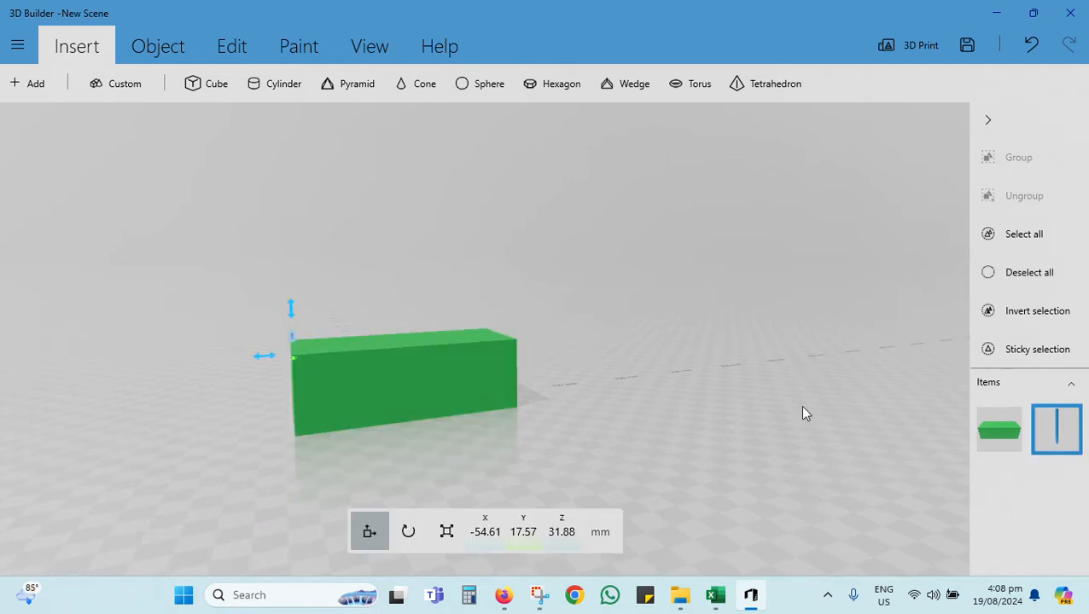
pyautogui.hotkey('ctrl', 'd')
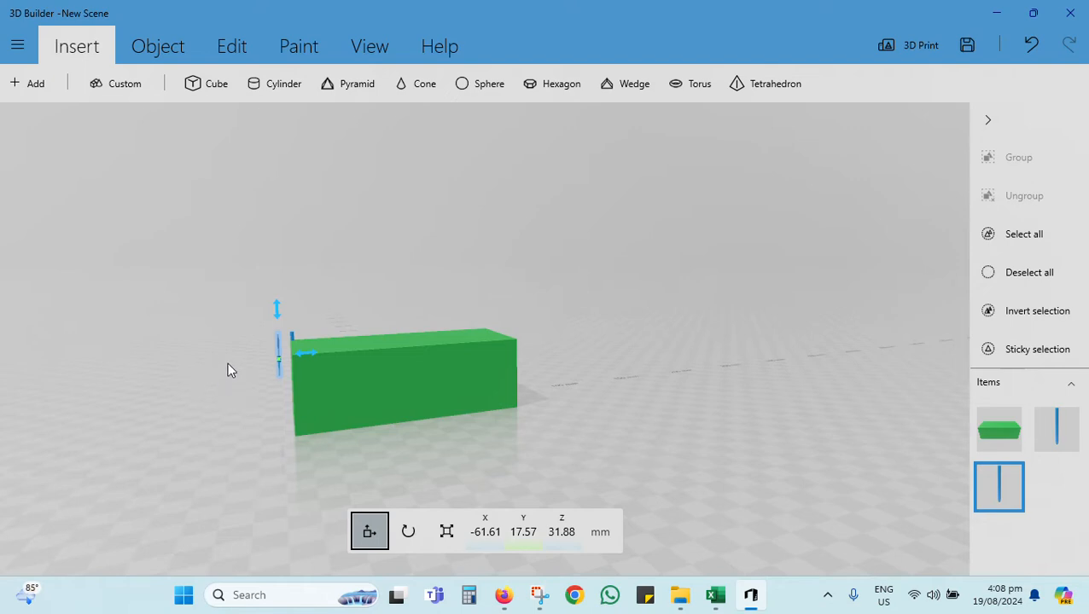
pyautogui.moveTo(304, 356); pyautogui.dragTo(499, 342)
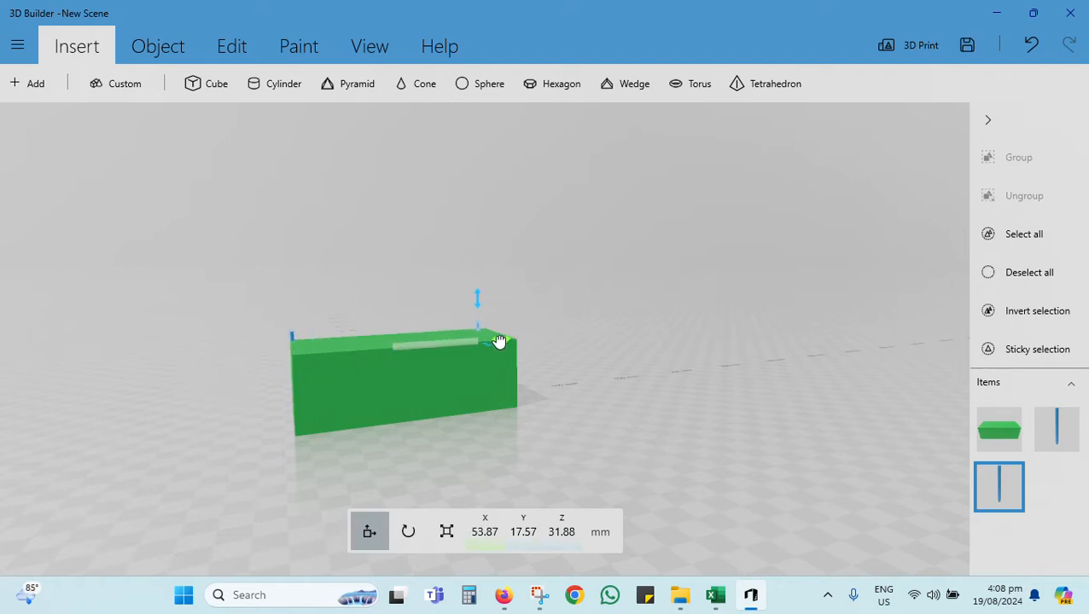
# Step: Create another copy of the rod and move it behind the block to about Y 71.5 mm
pyautogui.hotkey('ctrl', 'z')
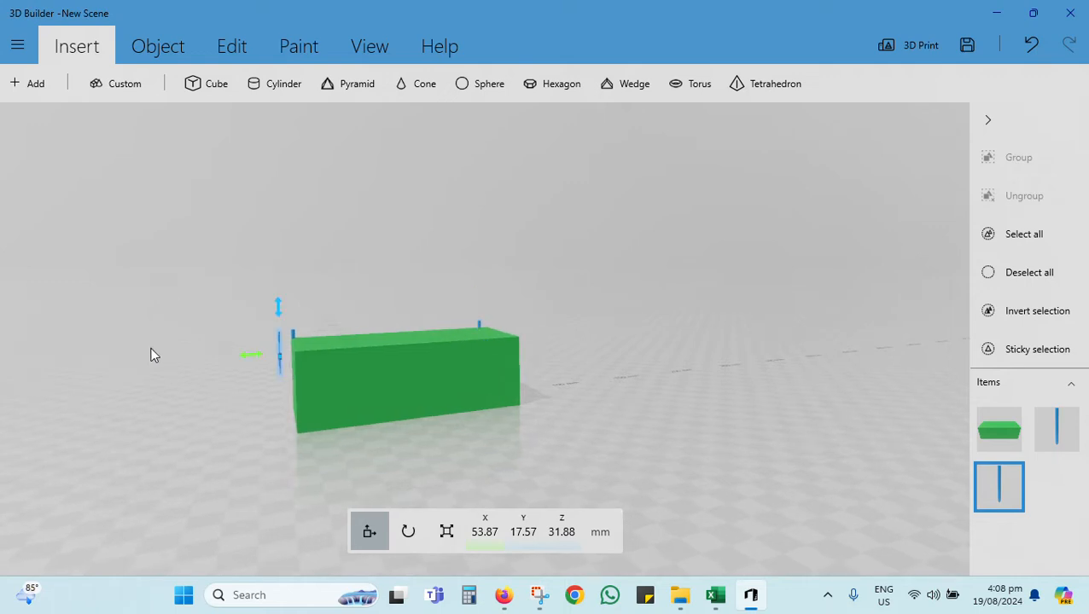
pyautogui.hotkey('ctrl', 'v')
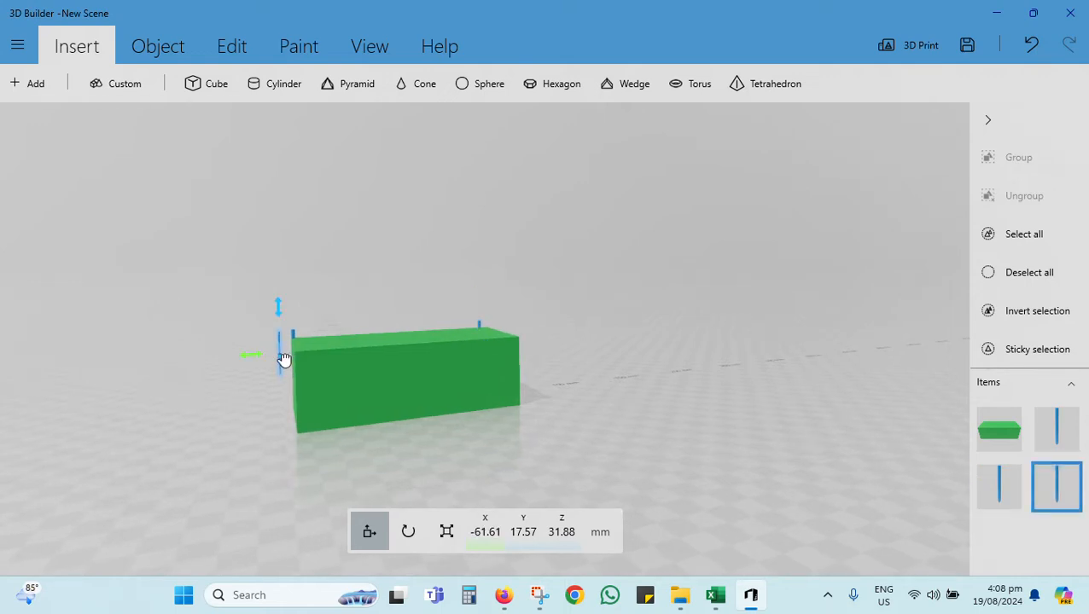
pyautogui.moveTo(284, 359); pyautogui.dragTo(282, 381)
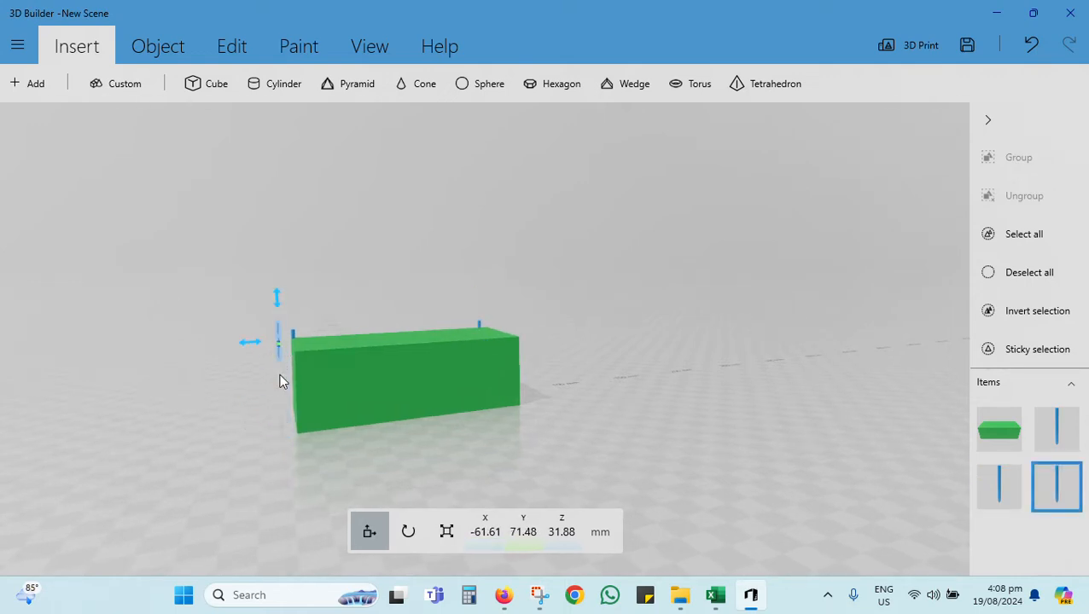
pyautogui.moveTo(200, 442); pyautogui.dragTo(153, 462)
pyautogui.scroll(-3, 438, 404)
pyautogui.moveTo(484, 384); pyautogui.dragTo(442, 488)
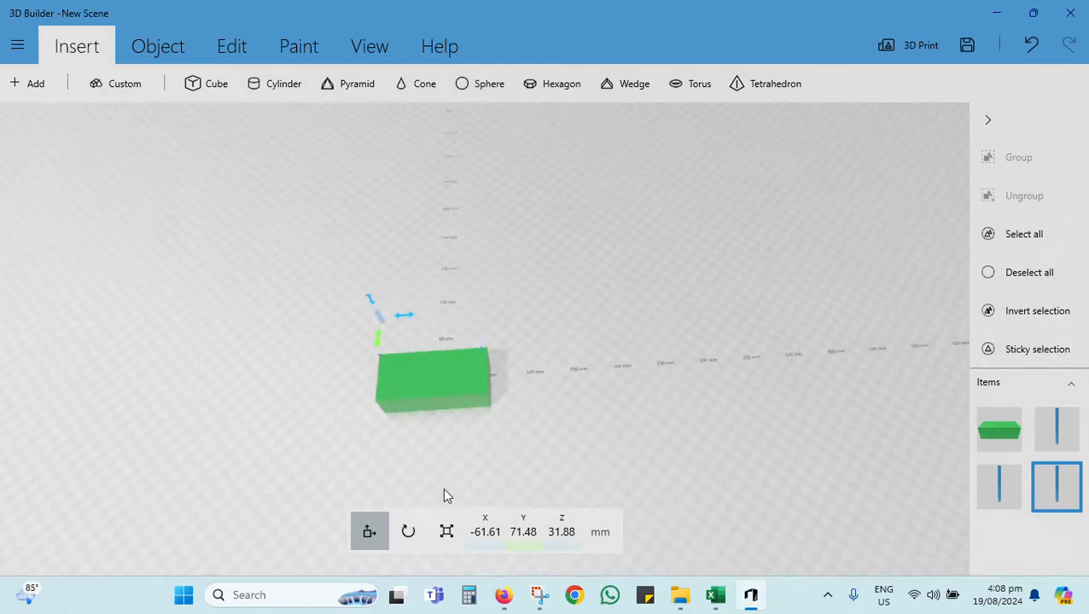
pyautogui.scroll(3, 367, 377)
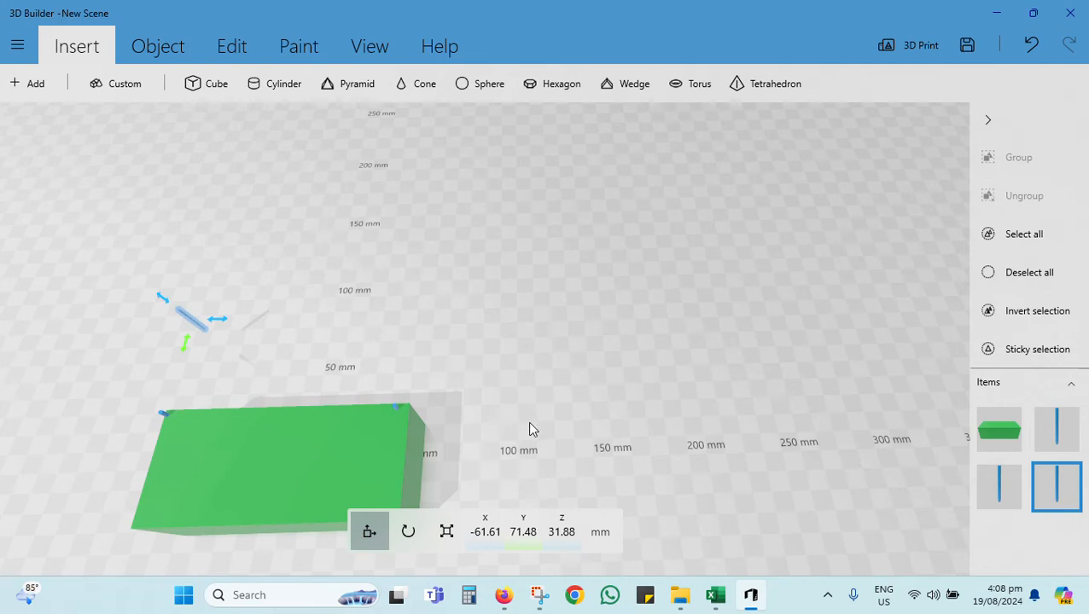
pyautogui.moveTo(530, 430); pyautogui.dragTo(559, 420)
pyautogui.moveTo(192, 544); pyautogui.dragTo(269, 483)
pyautogui.scroll(-3, 210, 494)
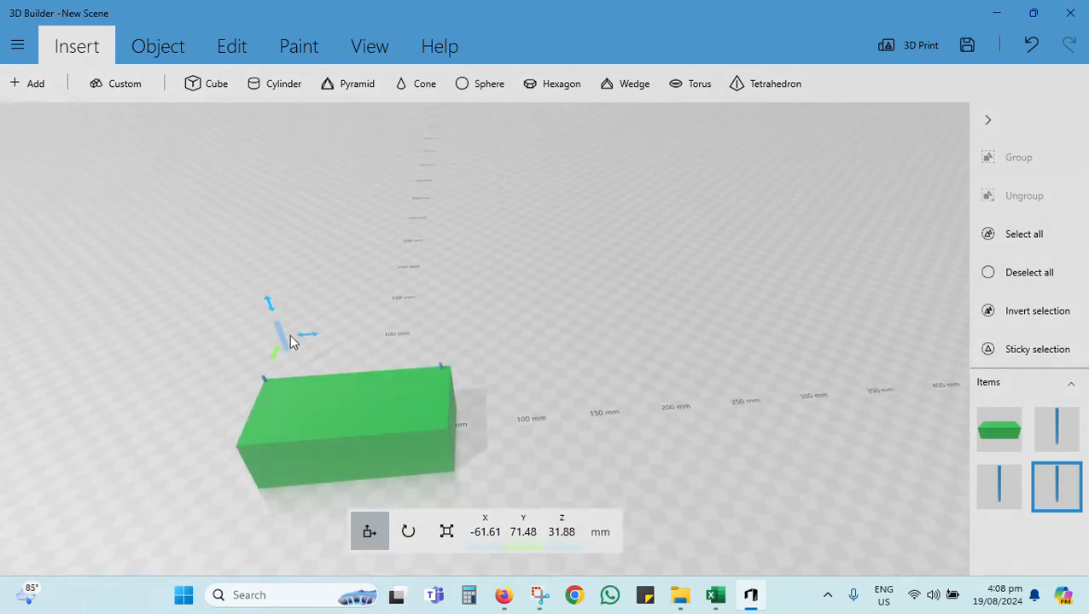
# Step: Move the third rod into the block's front left corner at about X -52.6, Y -27.1 mm
pyautogui.moveTo(276, 356); pyautogui.dragTo(282, 452)
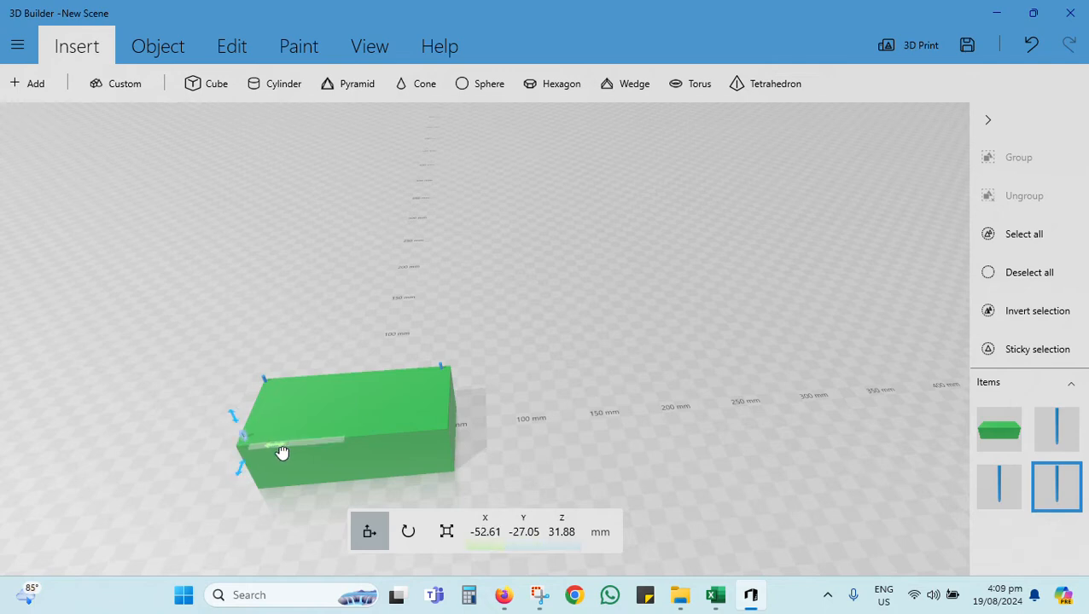
pyautogui.moveTo(128, 469); pyautogui.dragTo(160, 448)
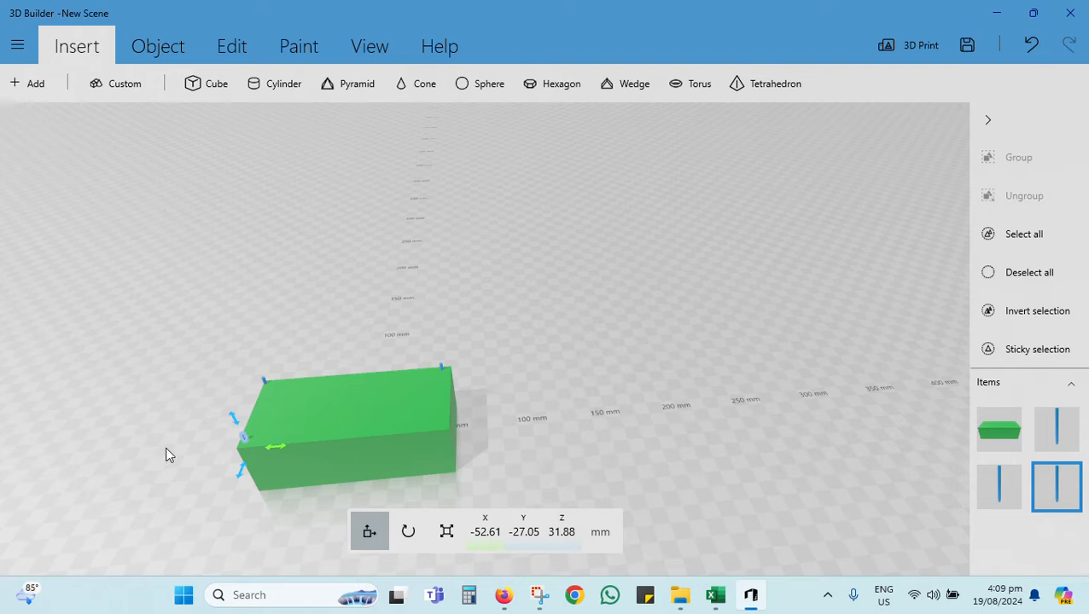
# Step: Paste a fourth rod and move it into the block's front right corner at about X 55.9, Y -28.1 mm
pyautogui.hotkey('ctrl', 'v')
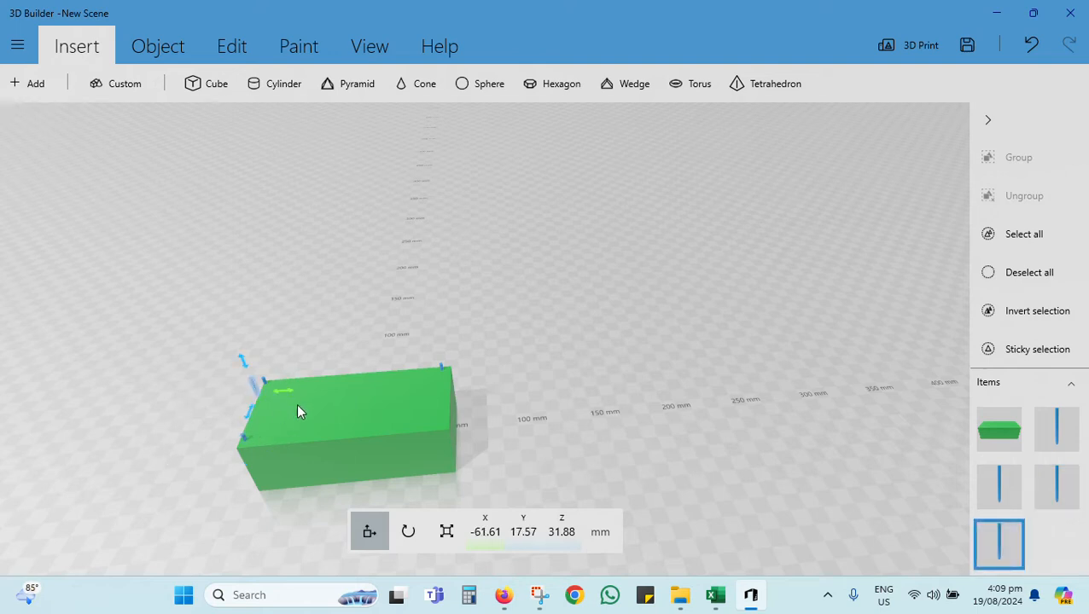
pyautogui.moveTo(288, 398); pyautogui.dragTo(437, 465)
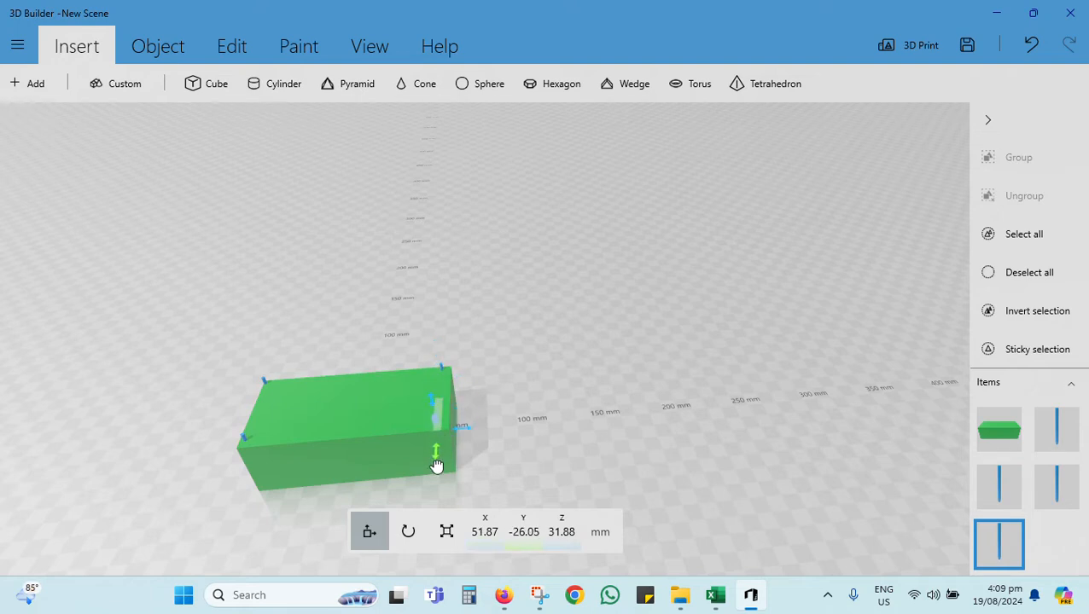
pyautogui.scroll(2, 441, 435)
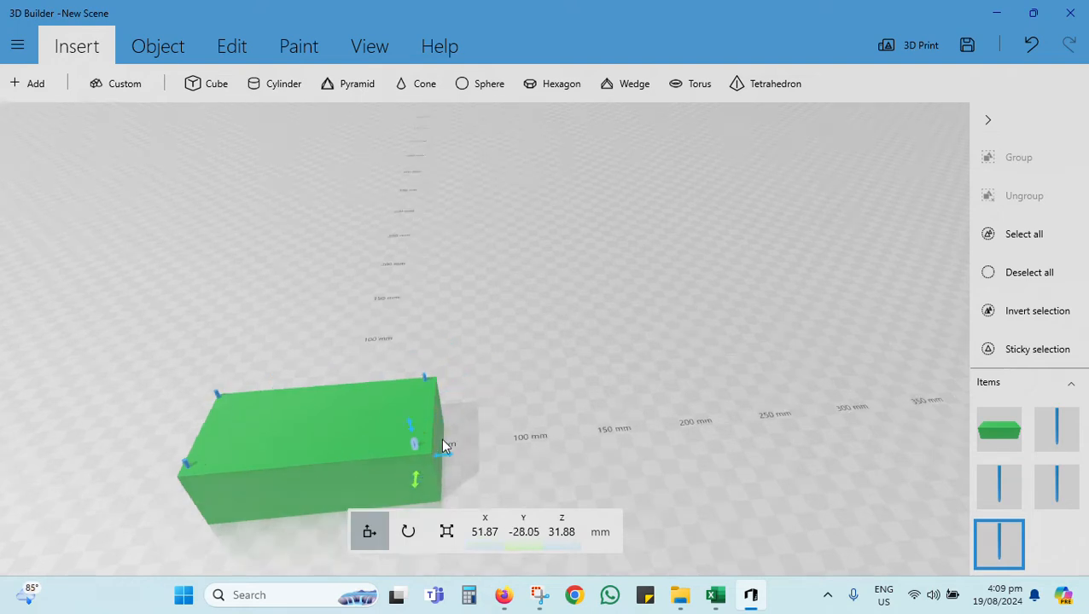
pyautogui.moveTo(431, 489); pyautogui.dragTo(437, 495)
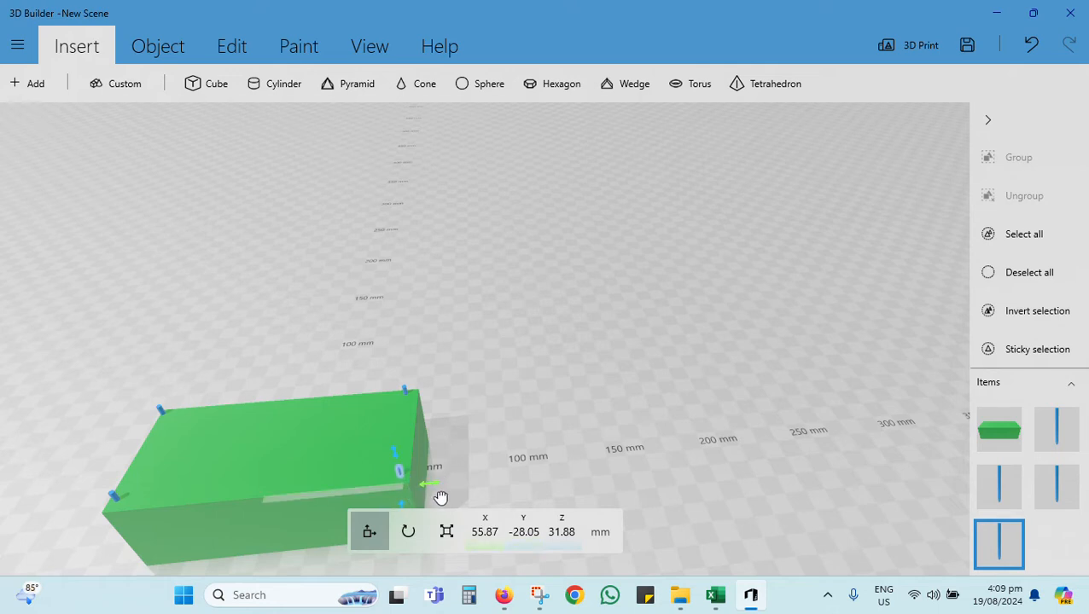
pyautogui.scroll(-1, 429, 502)
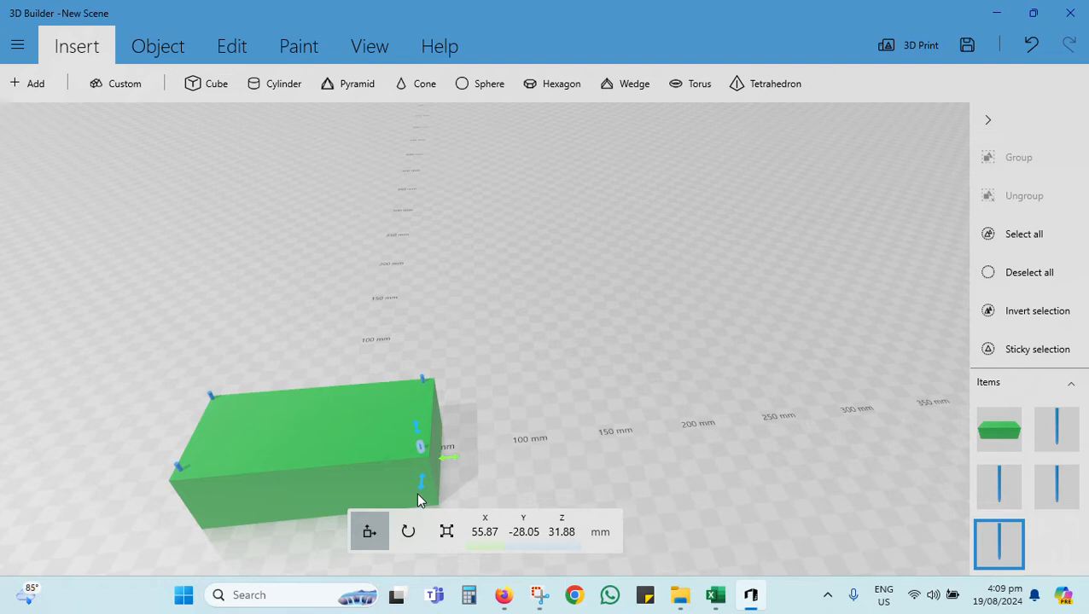
# Step: Examine how the four rods sit in the block's corners from low, high and close viewpoints
pyautogui.moveTo(73, 327); pyautogui.dragTo(16, 251)
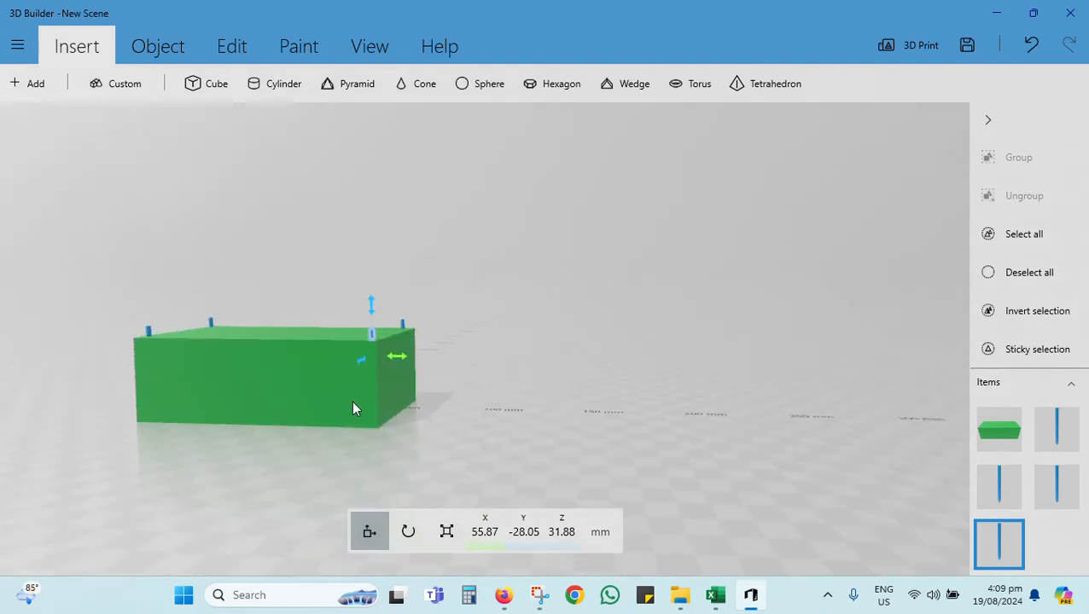
pyautogui.moveTo(354, 409); pyautogui.dragTo(395, 499)
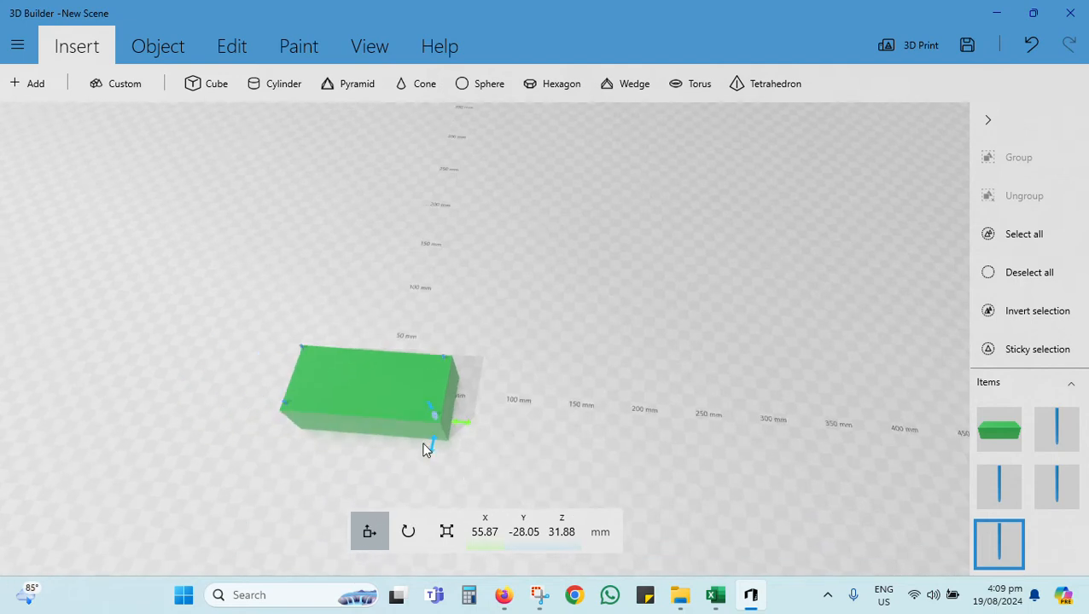
pyautogui.scroll(2, 432, 467)
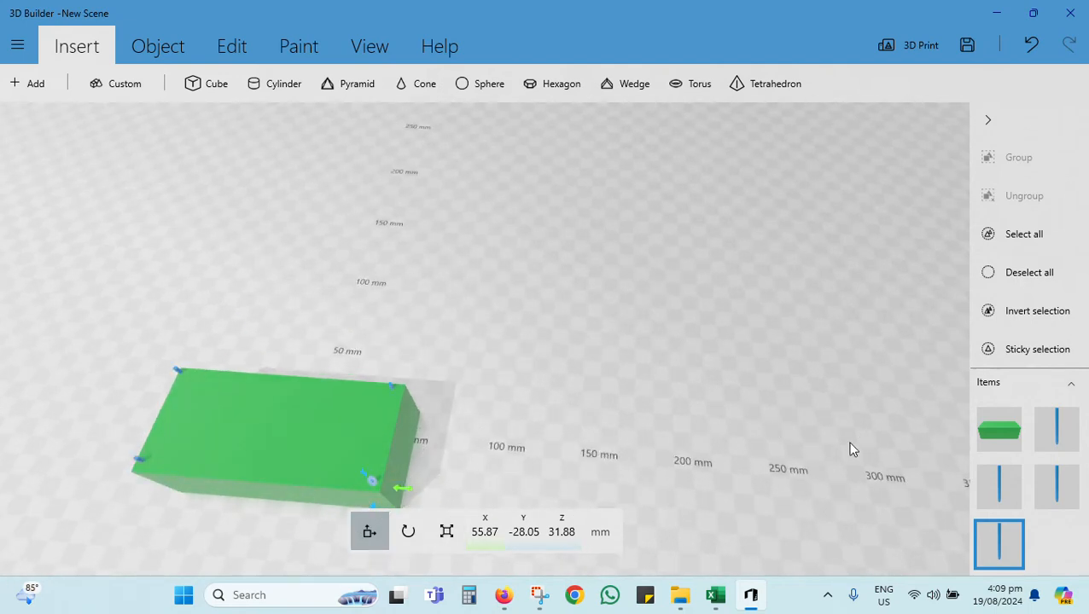
pyautogui.click(1008, 426)
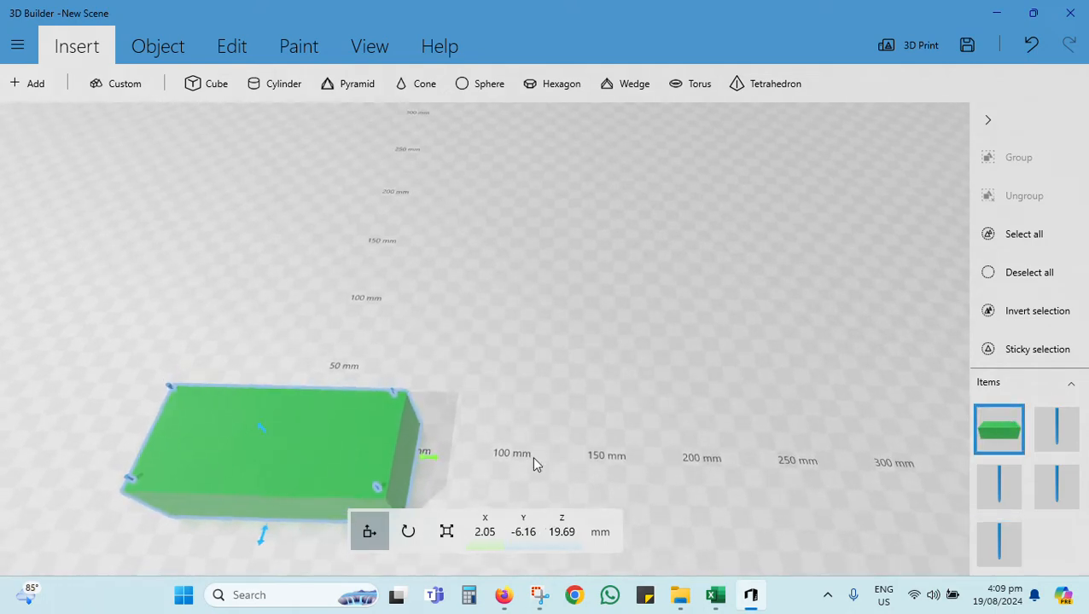
pyautogui.scroll(1, 302, 530)
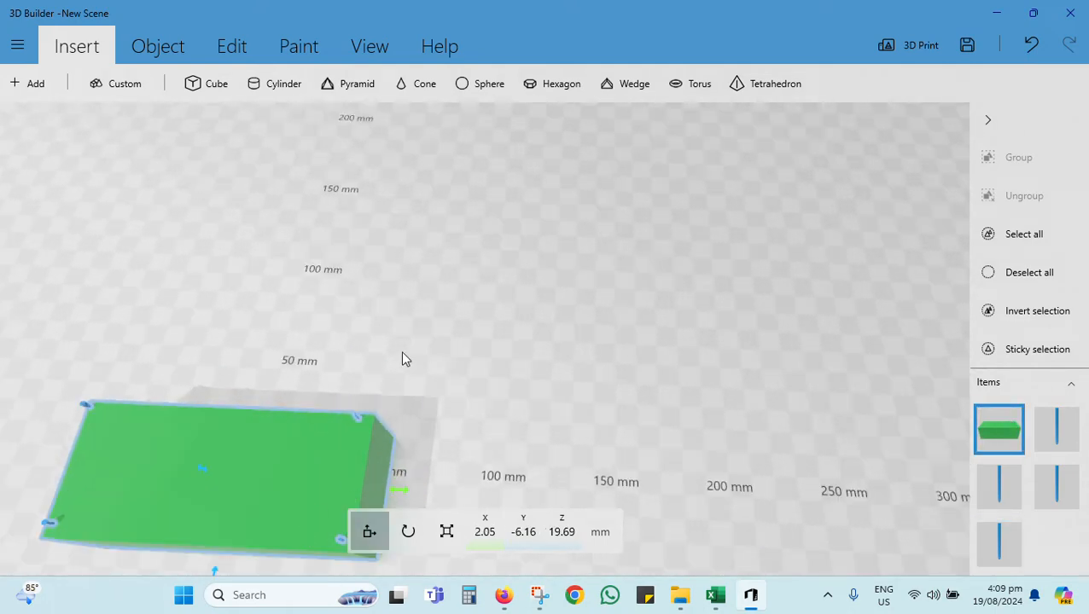
pyautogui.scroll(-3, 224, 557)
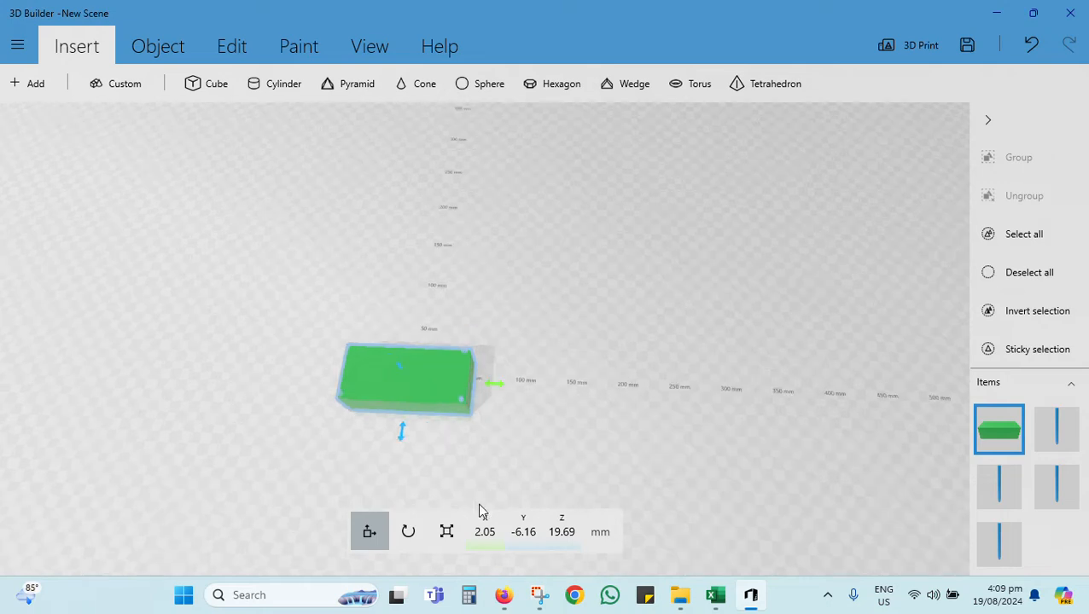
pyautogui.scroll(1, 480, 510)
pyautogui.moveTo(250, 460); pyautogui.dragTo(356, 389)
pyautogui.scroll(6, 431, 416)
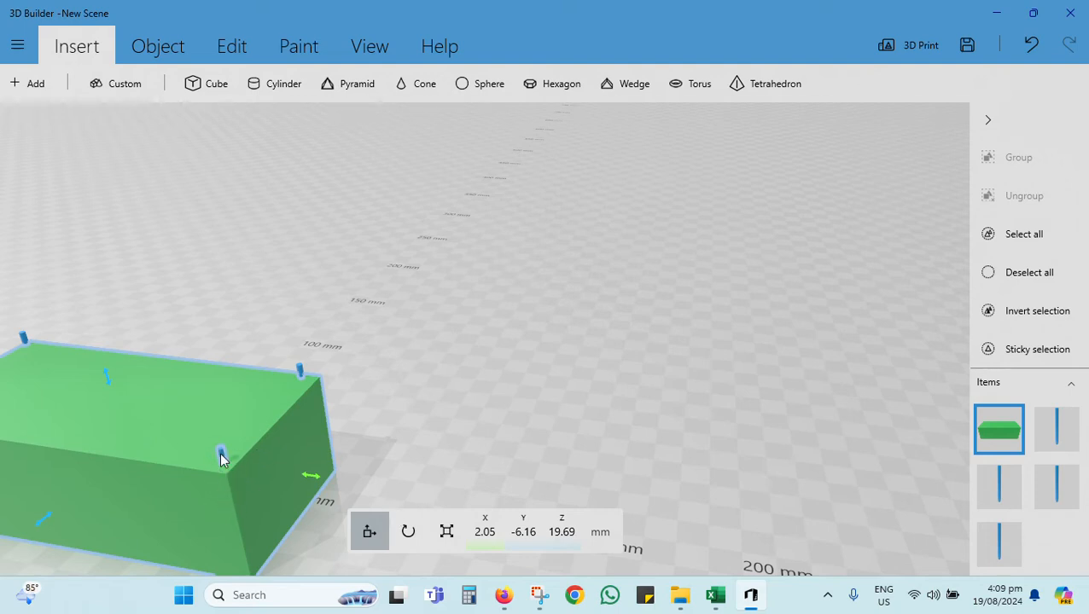
# Step: Reposition the rod in the block's front right corner to about X 55.9, Y -29.1 mm
pyautogui.click(221, 454)
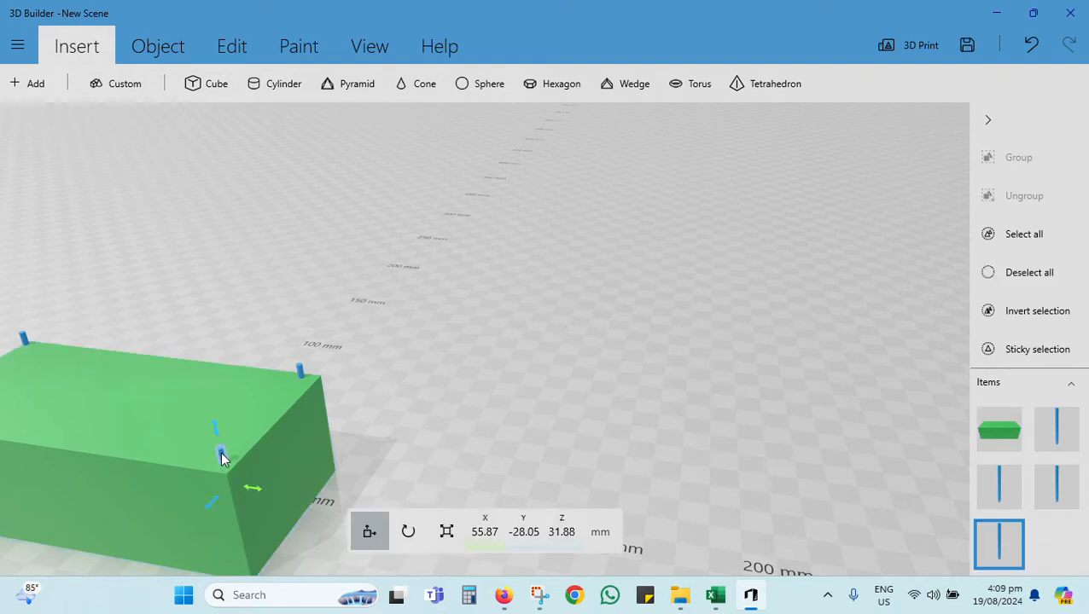
pyautogui.moveTo(215, 504)
pyautogui.mouseDown()
pyautogui.moveTo(209, 514)
pyautogui.moveTo(262, 499)
pyautogui.moveTo(226, 516)
pyautogui.mouseUp()
pyautogui.scroll(2, 462, 495)
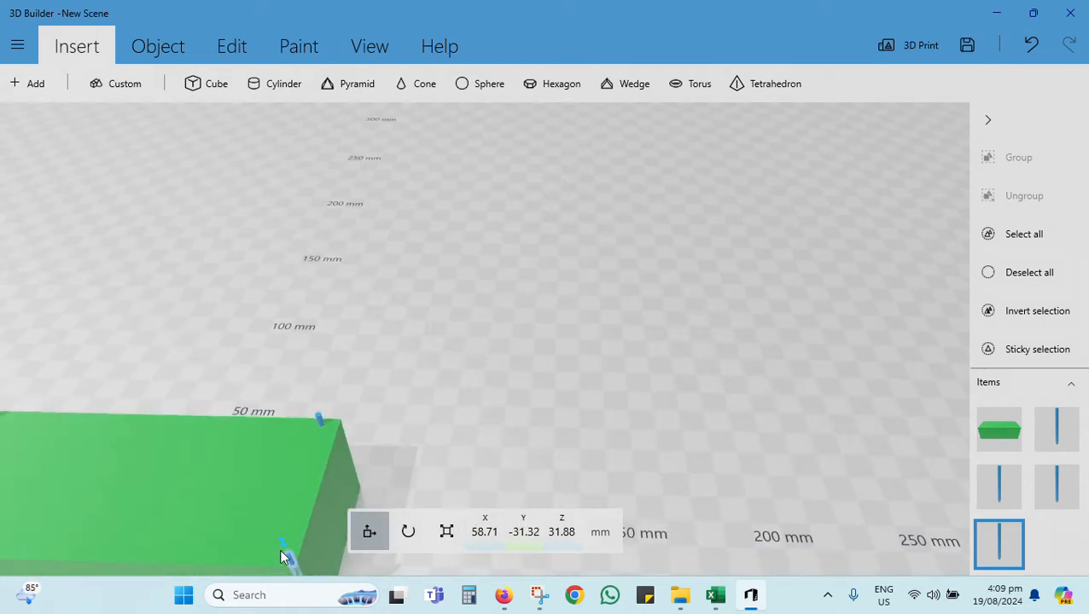
pyautogui.scroll(-2, 278, 562)
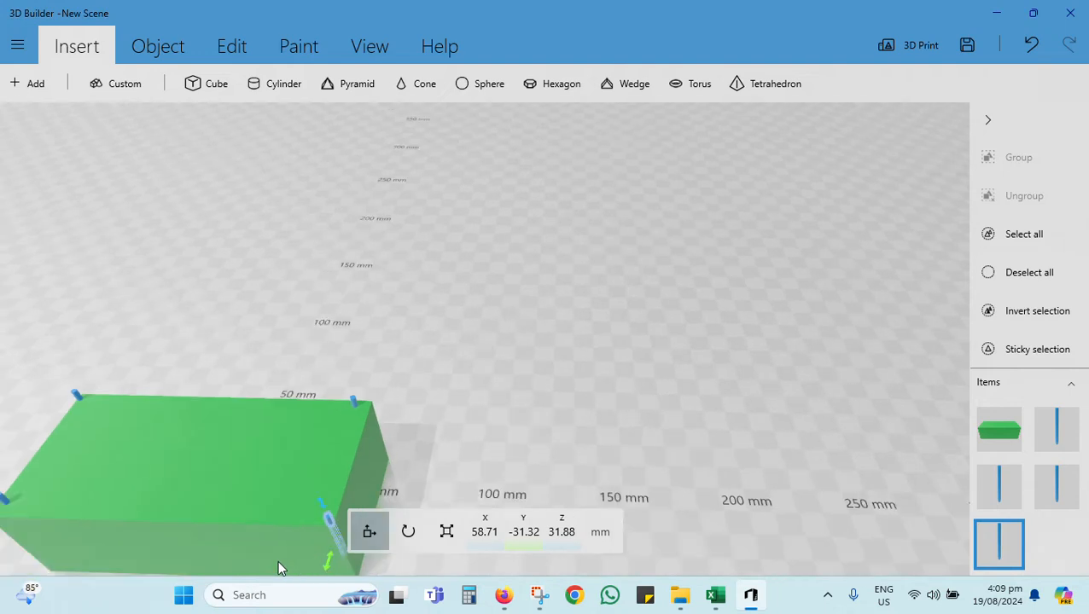
pyautogui.click(491, 433)
pyautogui.moveTo(490, 433); pyautogui.dragTo(401, 419)
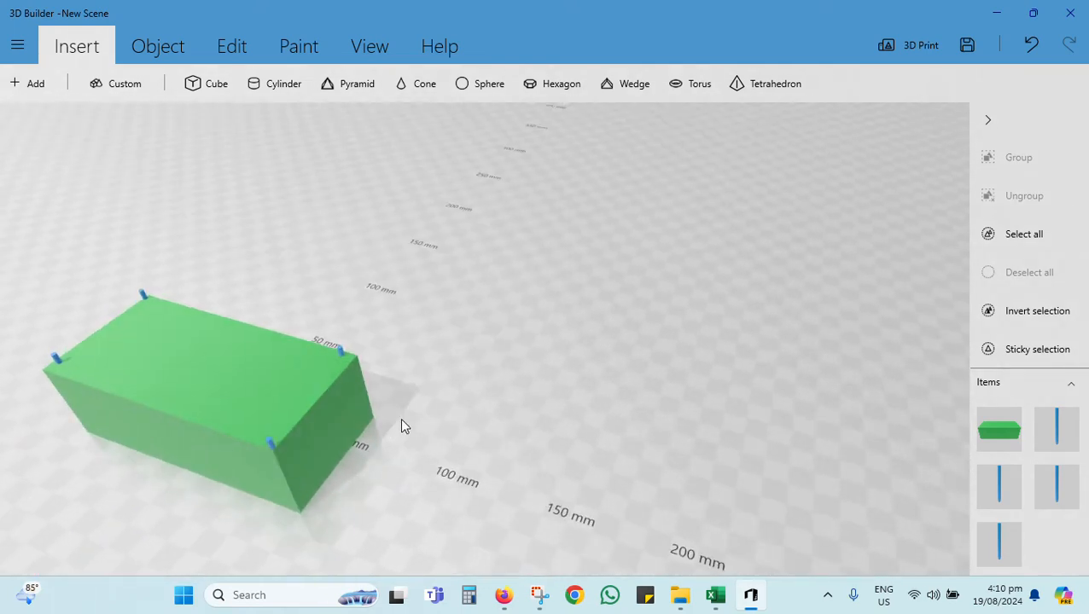
pyautogui.click(272, 446)
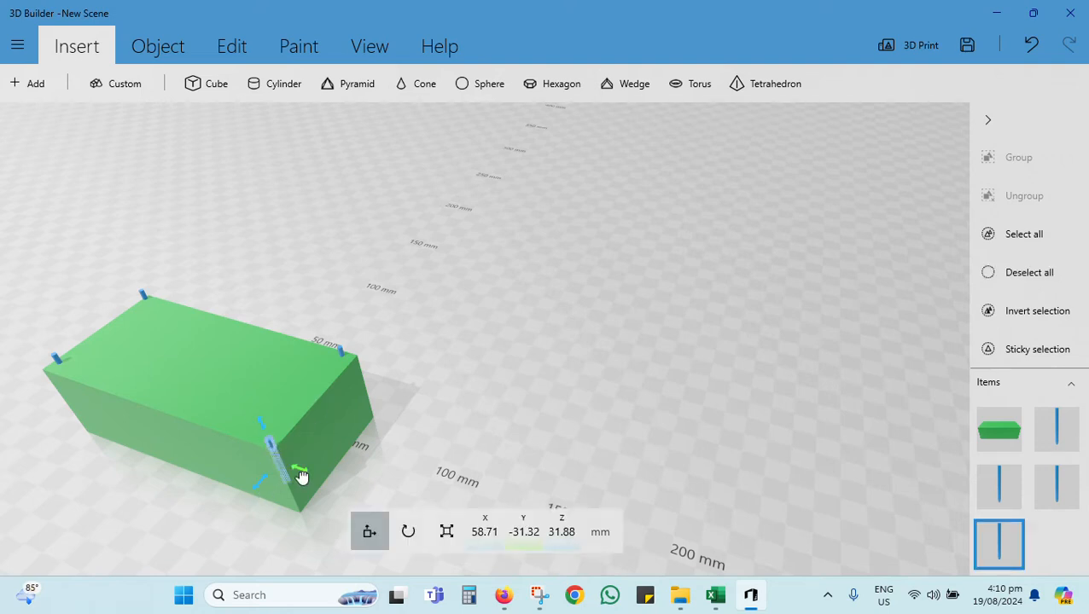
pyautogui.moveTo(304, 478); pyautogui.dragTo(271, 492)
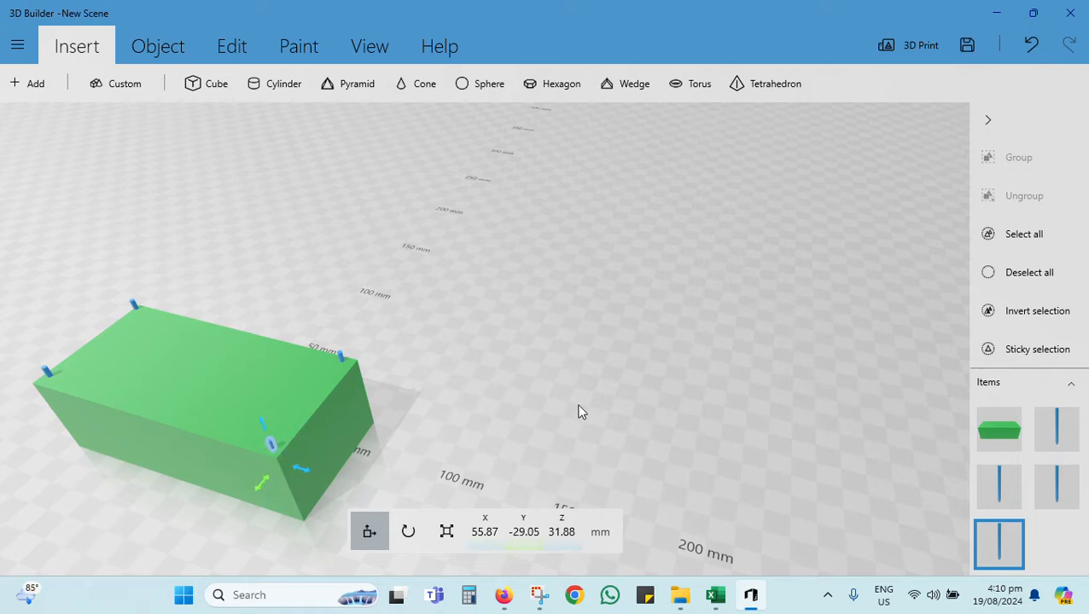
# Step: Nudge the front and rear rods at the block's left end to fine-tune their corner positions
pyautogui.moveTo(579, 410); pyautogui.dragTo(570, 482)
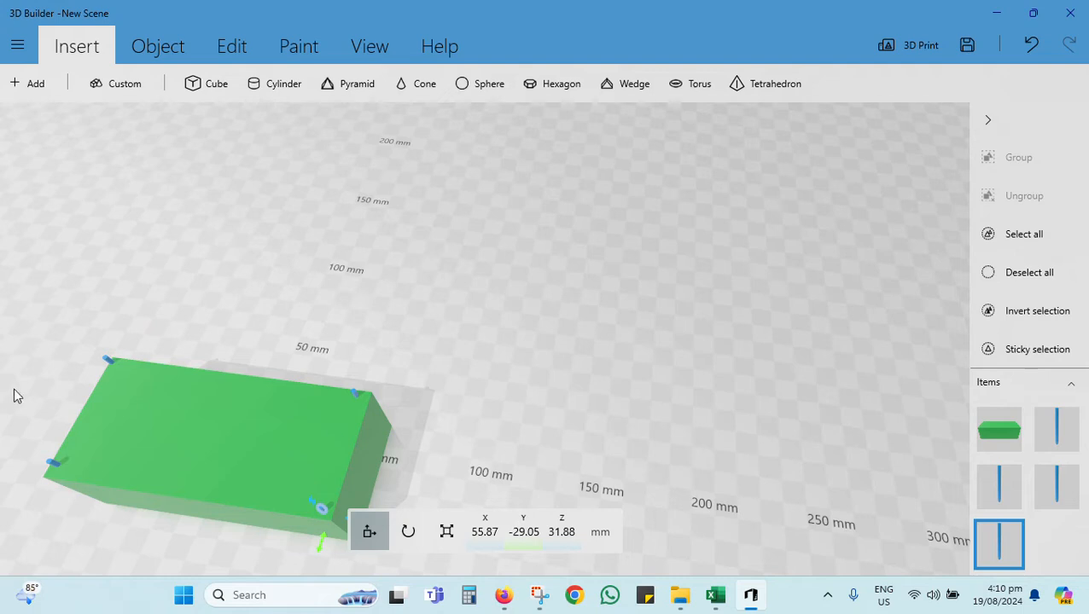
pyautogui.click(55, 465)
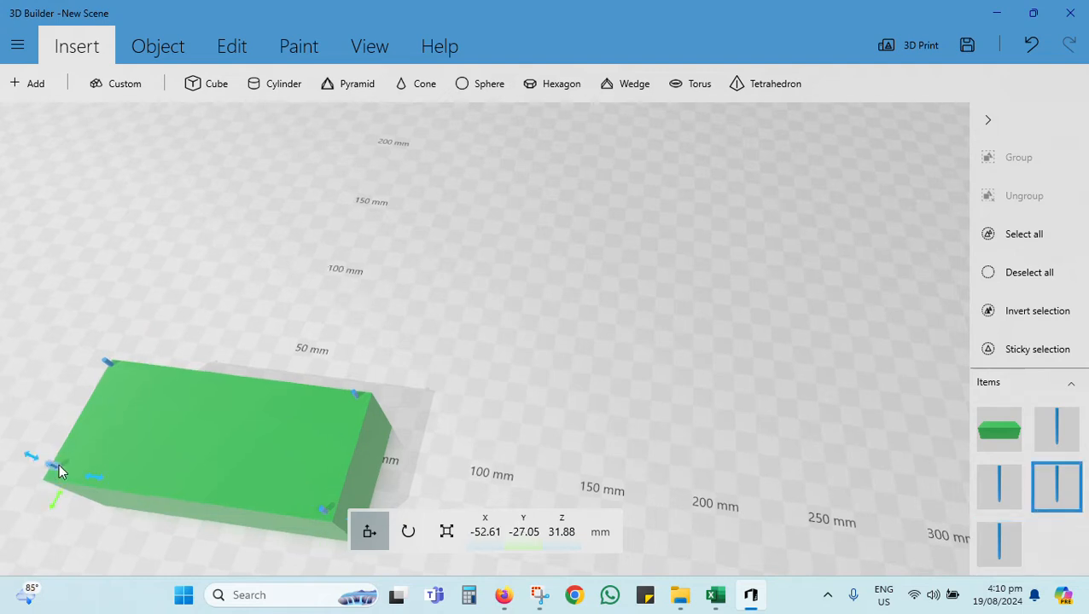
pyautogui.moveTo(103, 483); pyautogui.dragTo(66, 508)
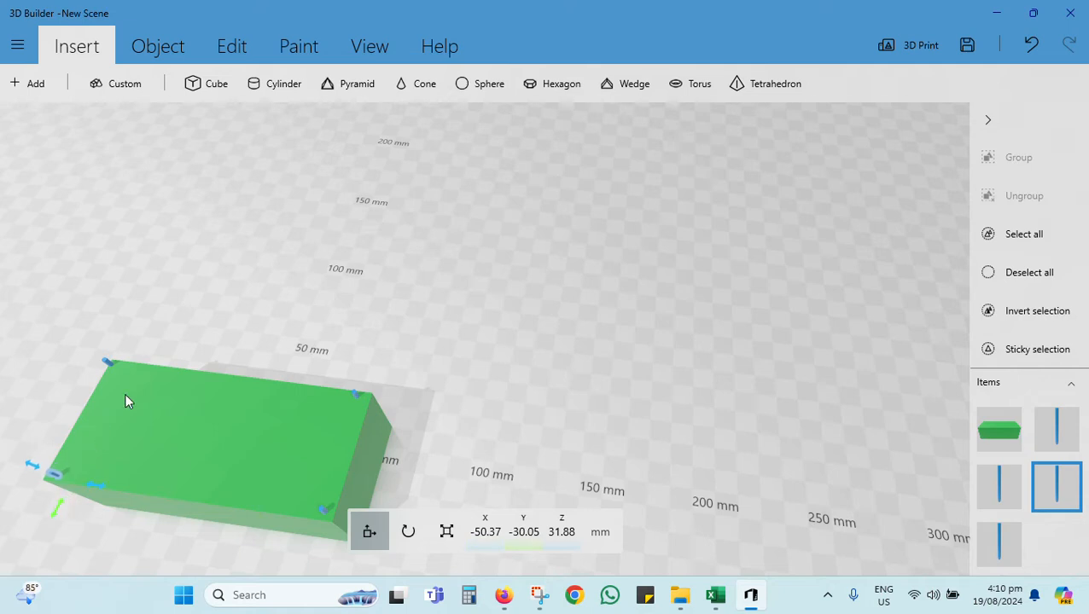
pyautogui.click(109, 367)
pyautogui.moveTo(141, 378); pyautogui.dragTo(120, 403)
# Step: Shift the rod in the block's rear right corner to about X 55.9 mm, adjust it along Y, and clear the selection
pyautogui.moveTo(274, 325); pyautogui.dragTo(307, 402, button='right')
pyautogui.click(381, 402)
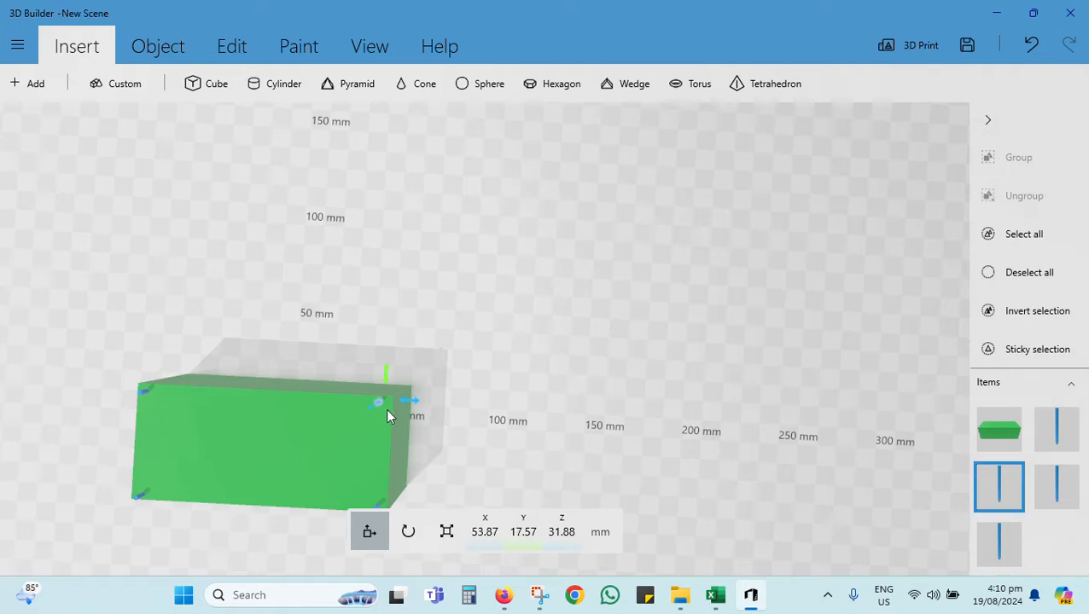
pyautogui.moveTo(418, 408); pyautogui.dragTo(418, 411)
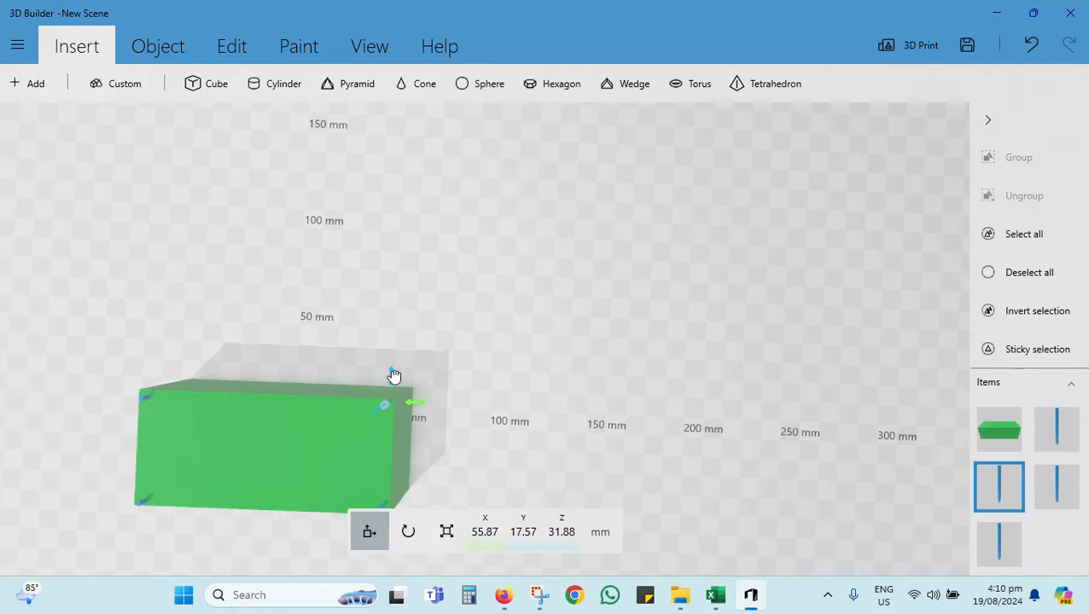
pyautogui.moveTo(392, 375); pyautogui.dragTo(396, 383)
pyautogui.click(595, 480)
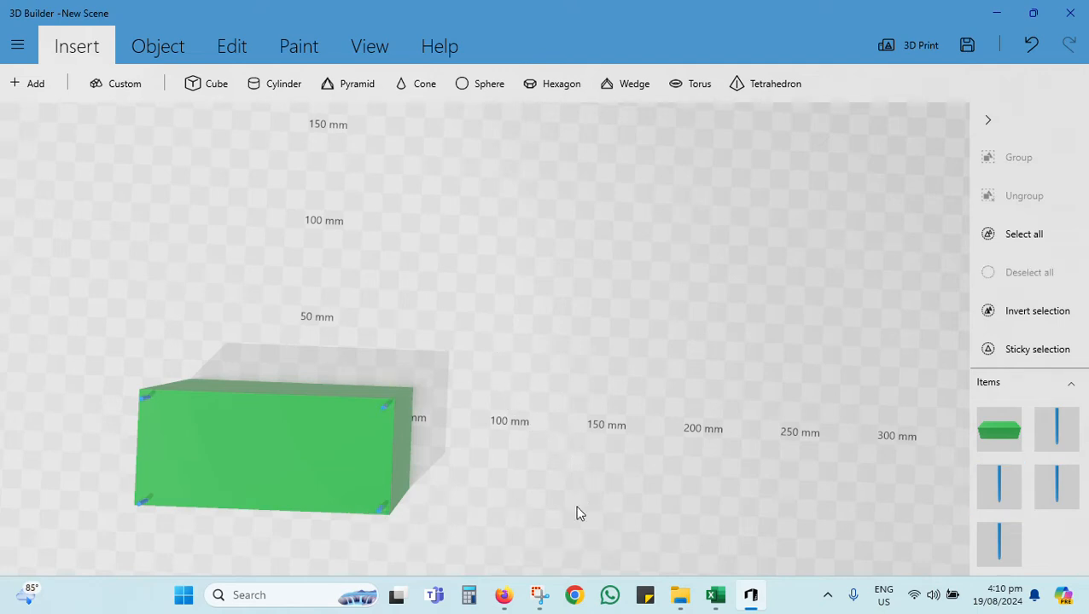
# Step: Try to subtract the block from the four corner rods
pyautogui.moveTo(575, 507); pyautogui.dragTo(465, 324)
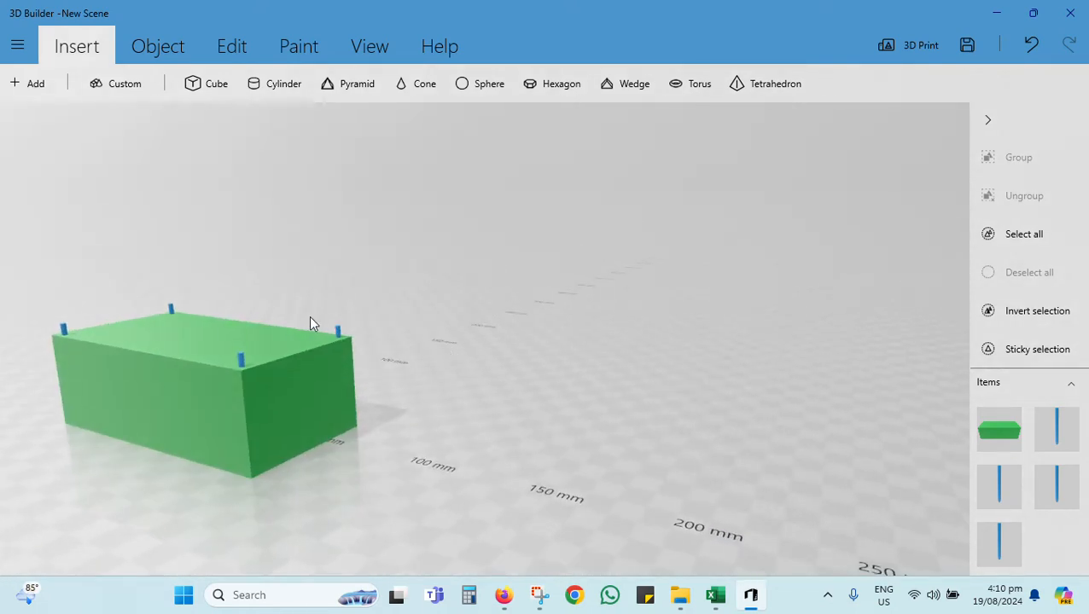
pyautogui.moveTo(271, 518); pyautogui.dragTo(462, 483)
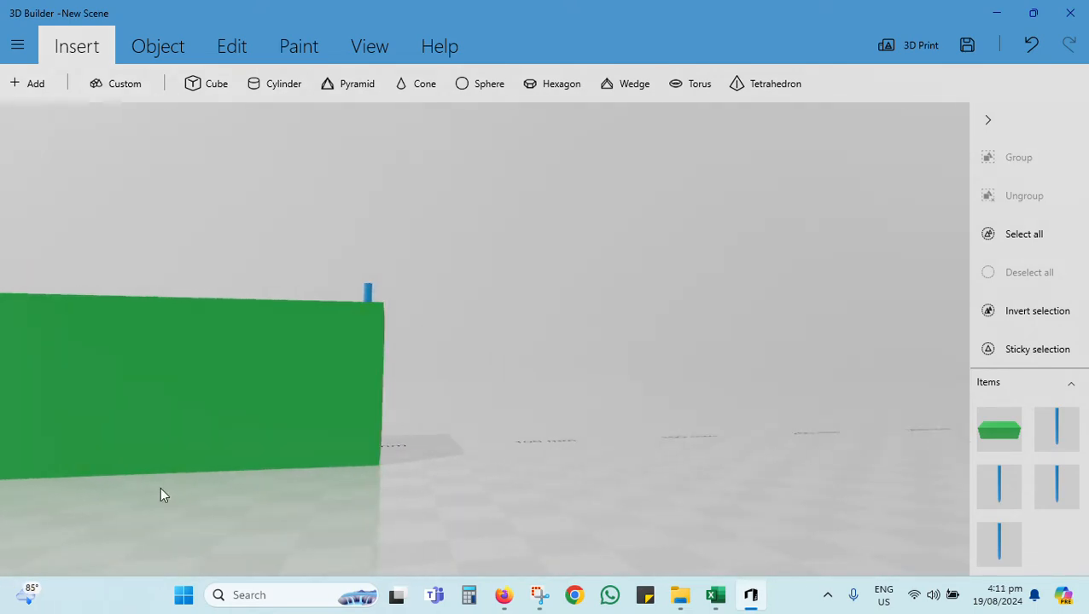
pyautogui.moveTo(79, 503); pyautogui.dragTo(263, 463)
pyautogui.scroll(-4, 177, 493)
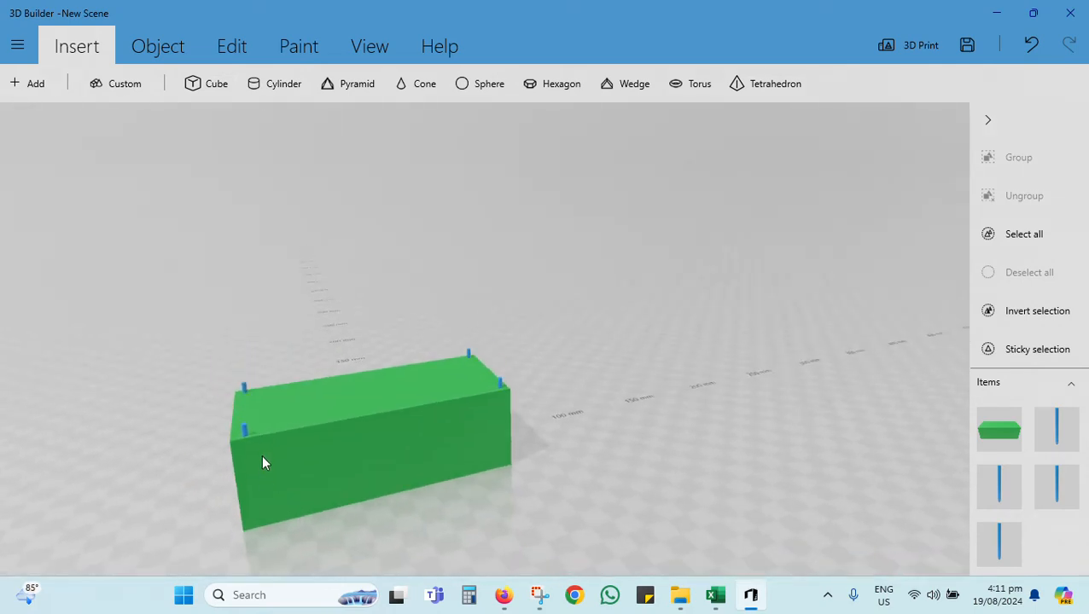
pyautogui.click(242, 427)
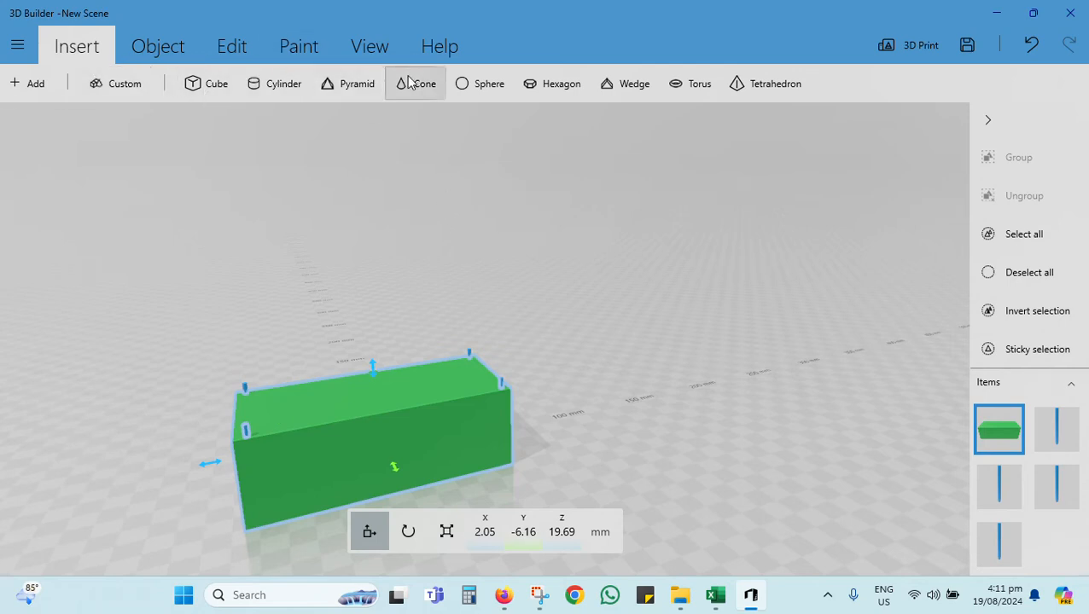
pyautogui.click(231, 43)
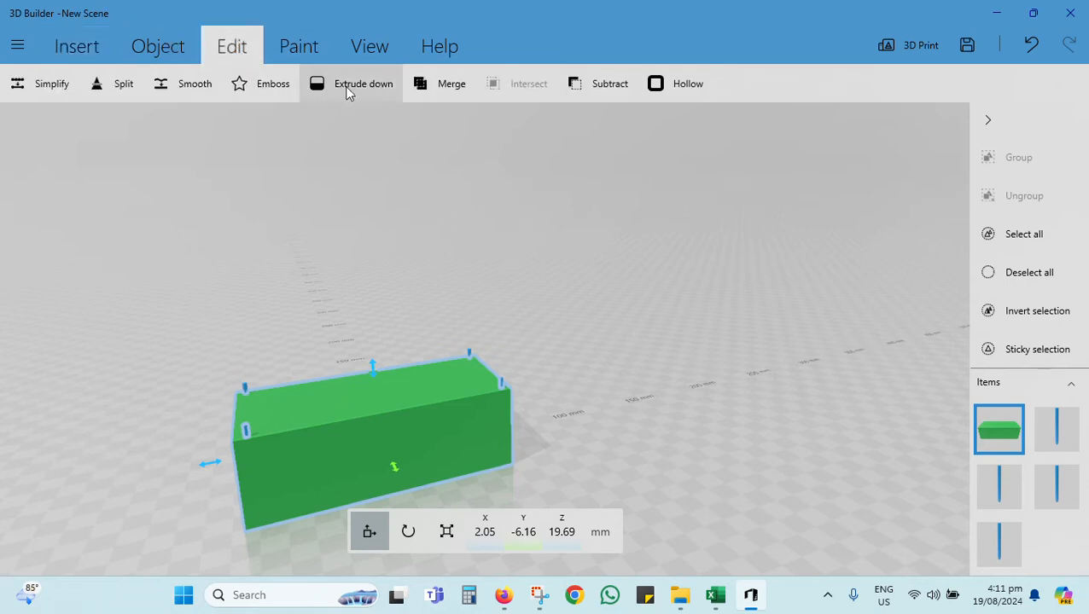
pyautogui.click(604, 84)
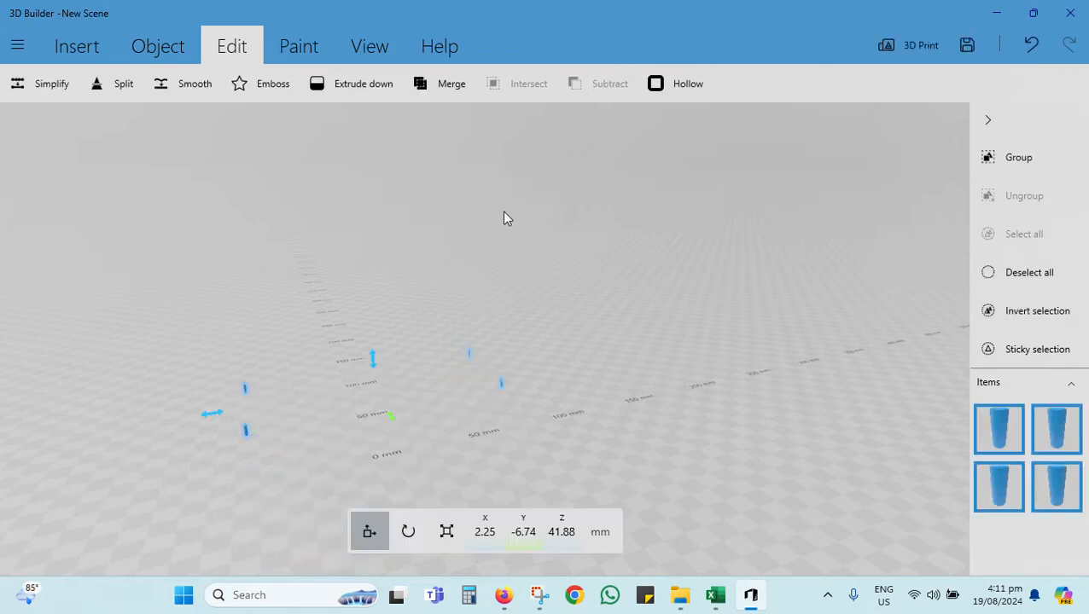
pyautogui.hotkey('ctrl', 'z')
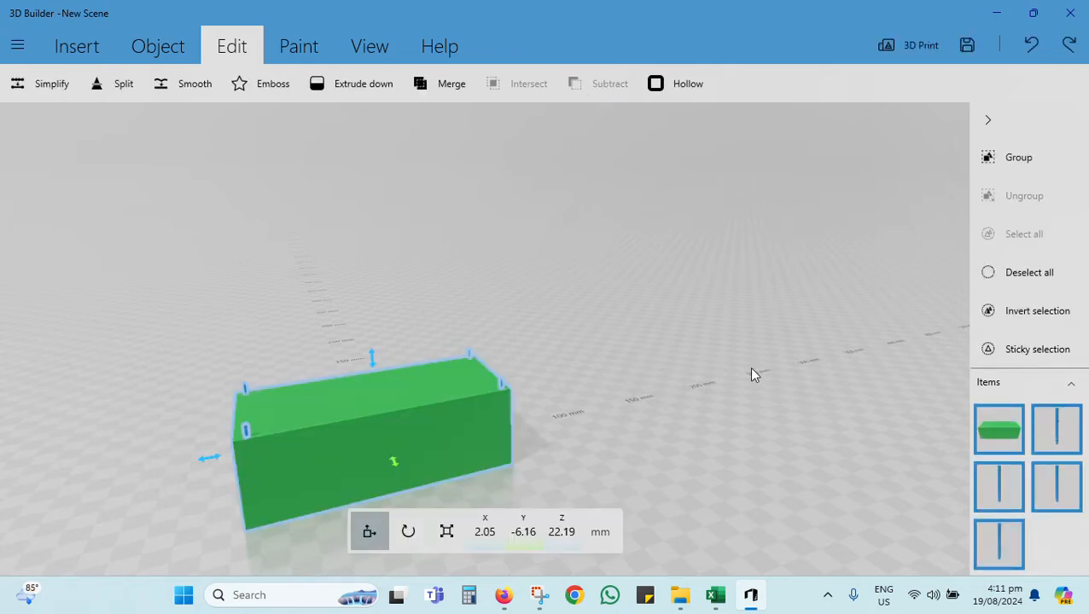
pyautogui.click(705, 358)
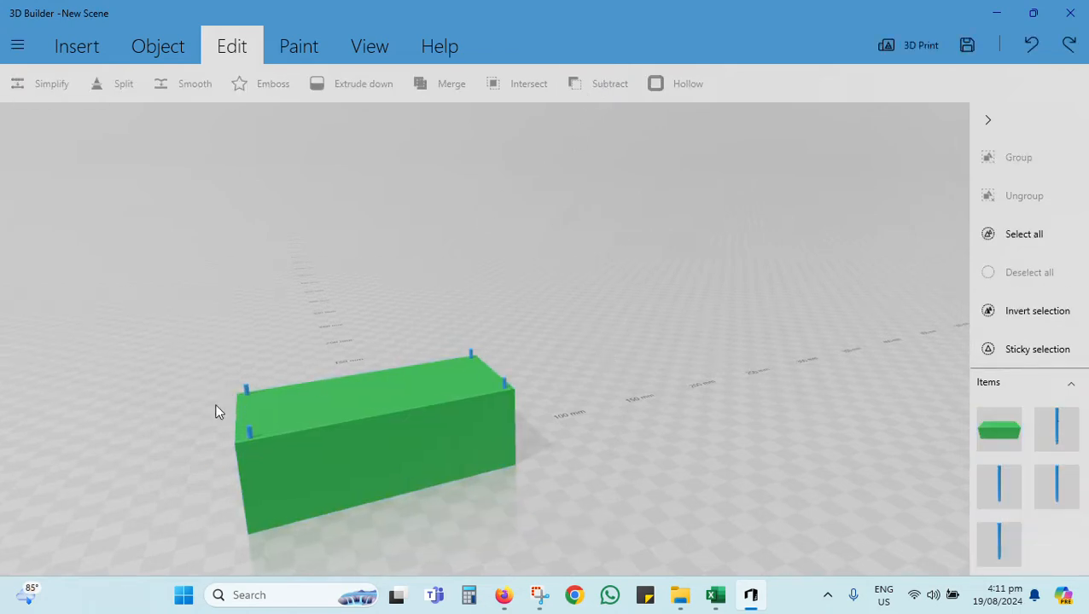
# Step: Subtract the rod in the block's front right corner from the block and clear the selection
pyautogui.click(249, 435)
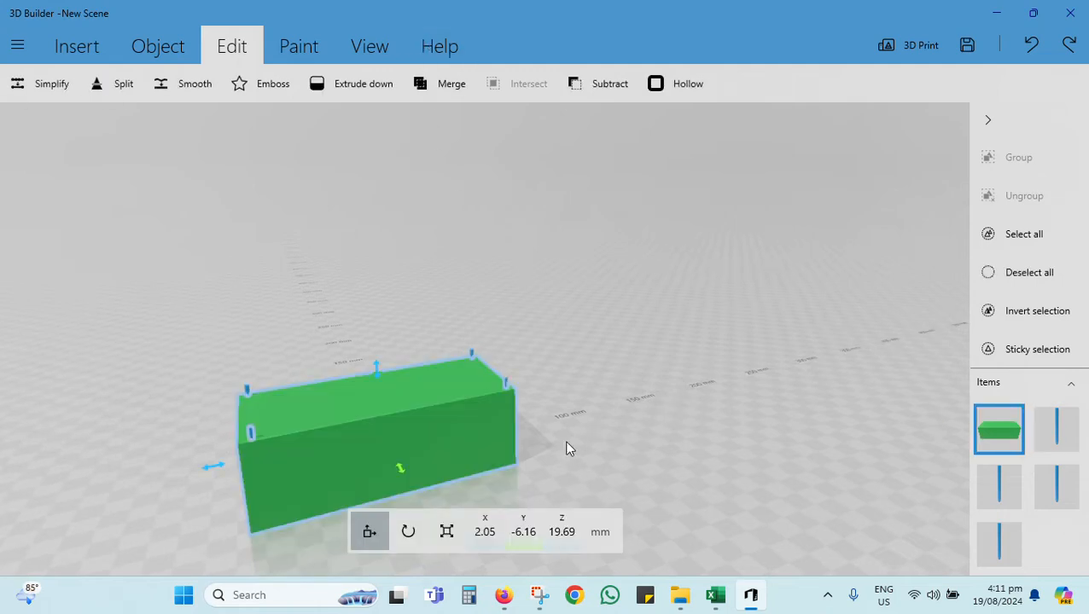
pyautogui.click(1055, 431)
pyautogui.click(1053, 485)
pyautogui.click(1006, 489)
pyautogui.click(1017, 544)
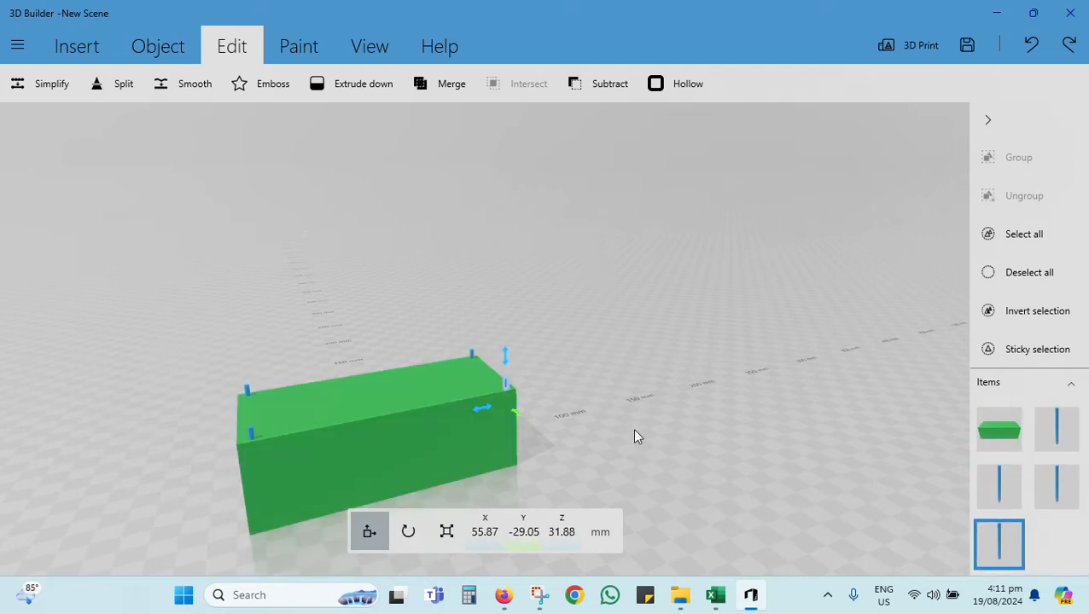
pyautogui.click(587, 85)
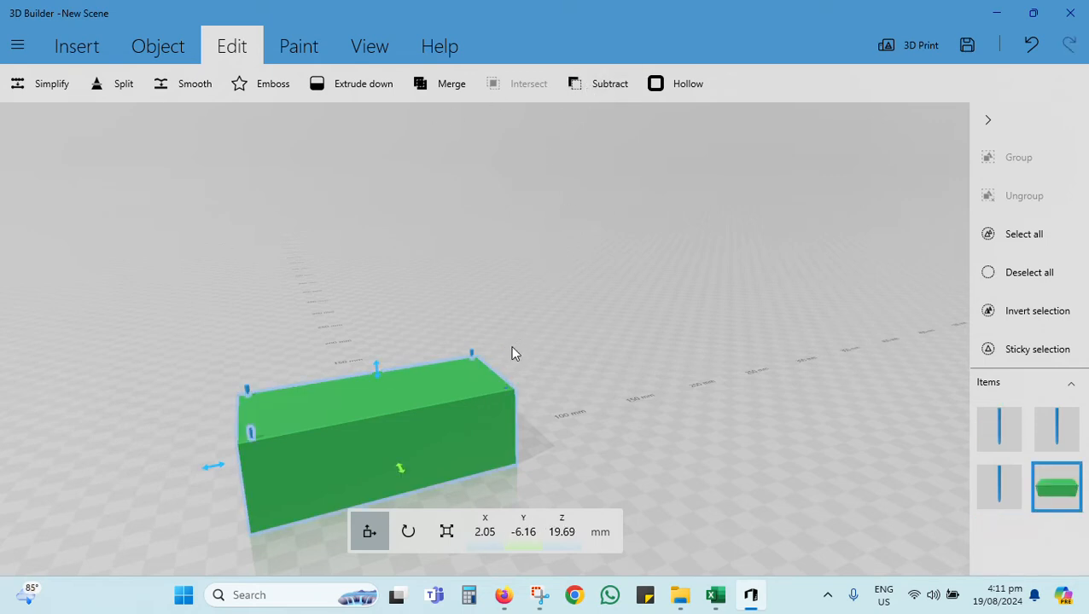
pyautogui.click(578, 320)
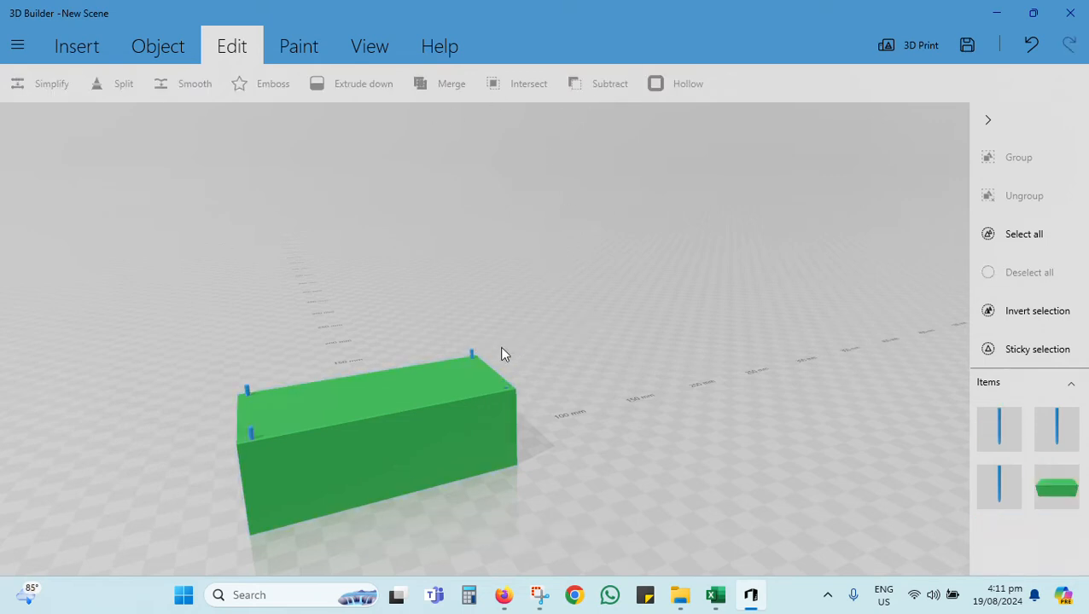
# Step: Subtract the rod in the block's rear right corner from the block and clear the selection
pyautogui.click(471, 357)
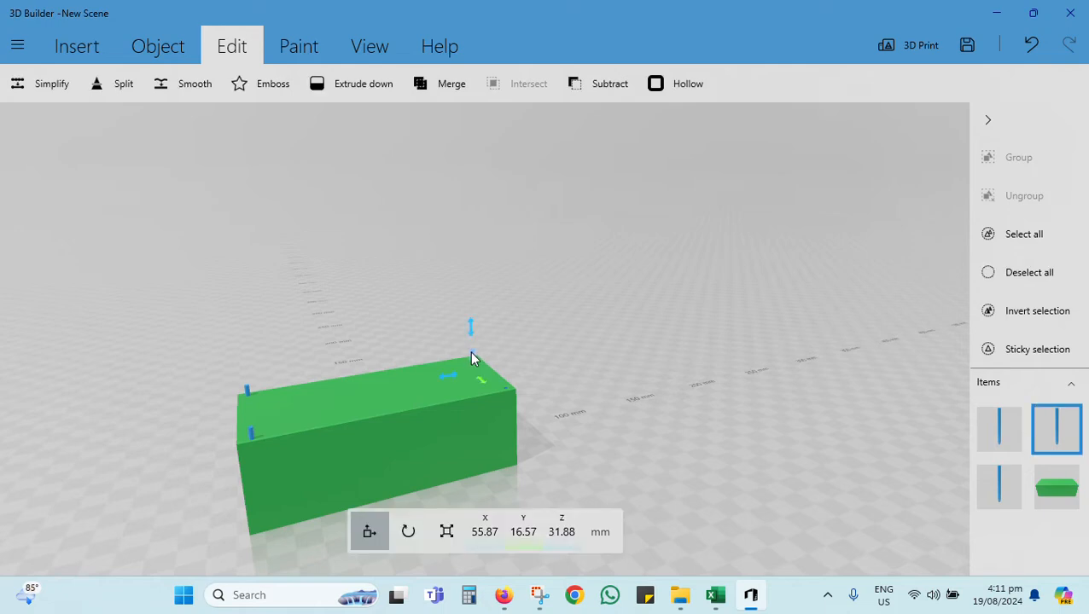
pyautogui.click(599, 75)
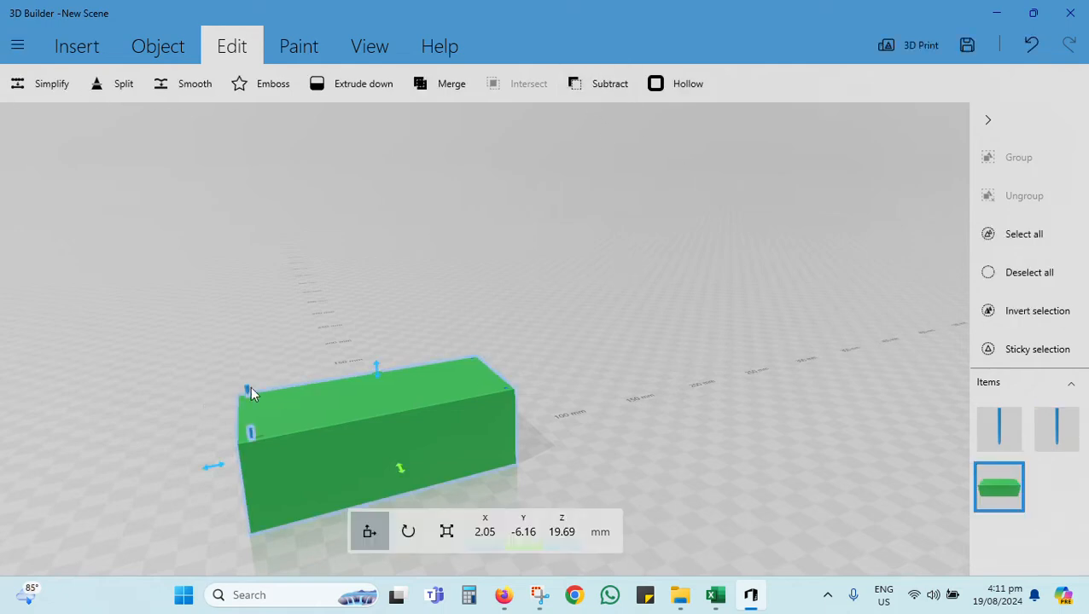
pyautogui.click(244, 327)
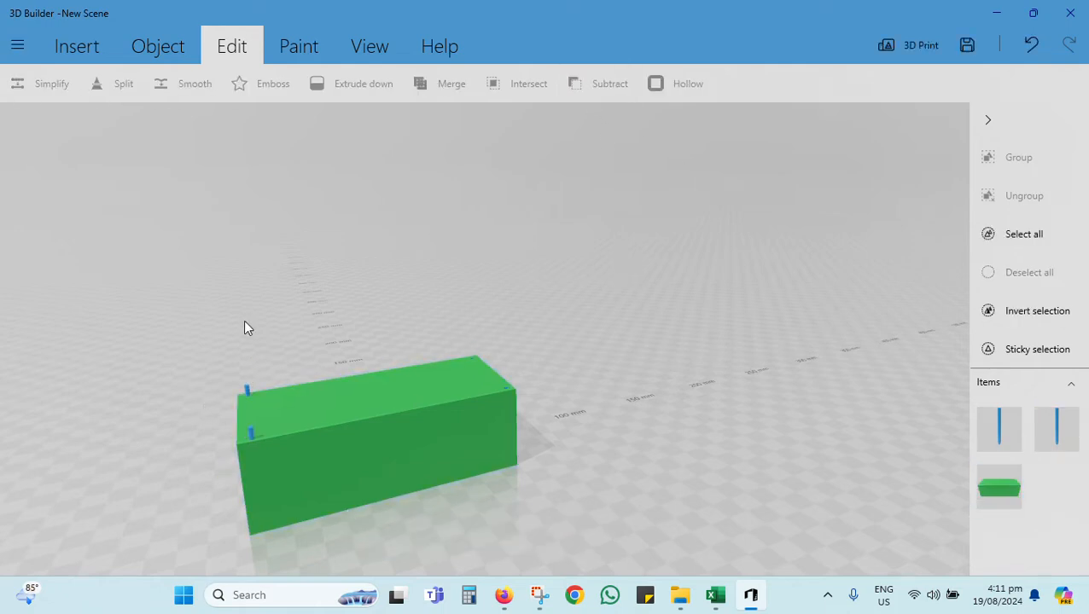
# Step: Subtract the rear and front rods at the block's left end from the block, one after the other
pyautogui.click(247, 391)
pyautogui.click(599, 83)
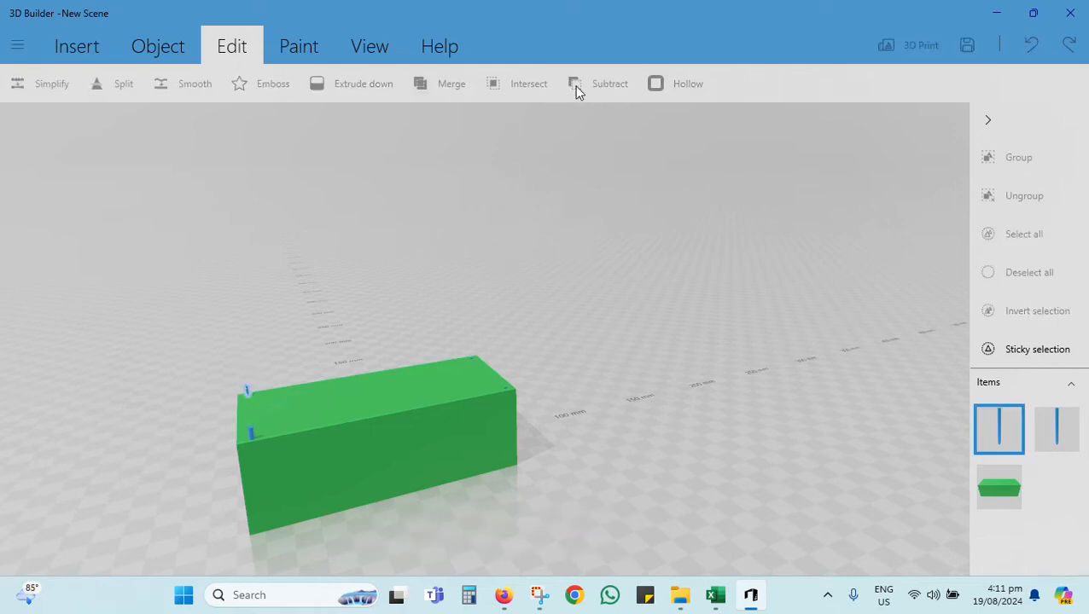
pyautogui.click(290, 346)
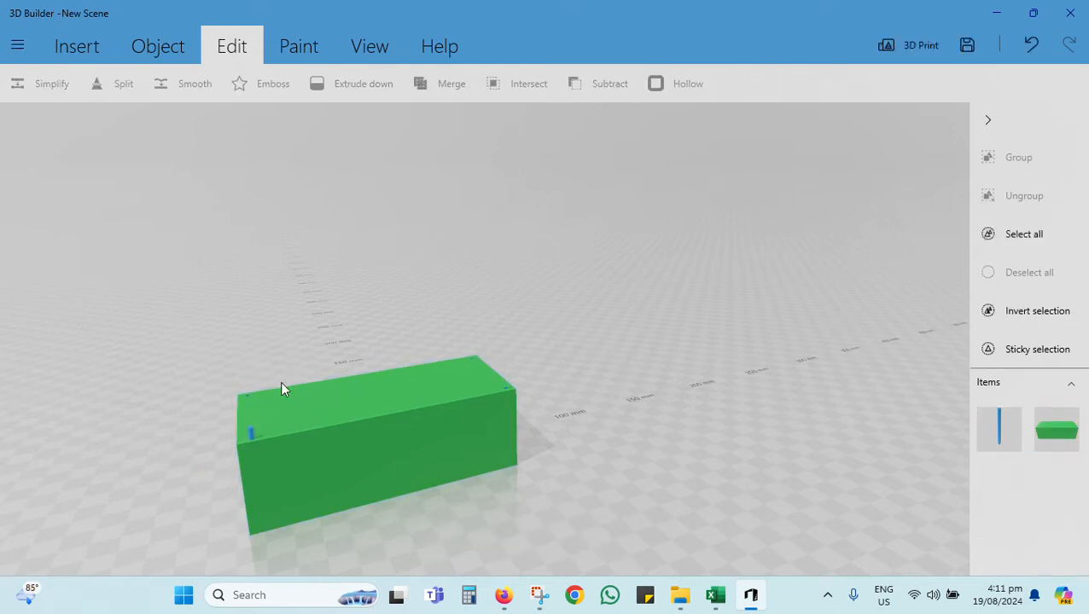
pyautogui.click(250, 433)
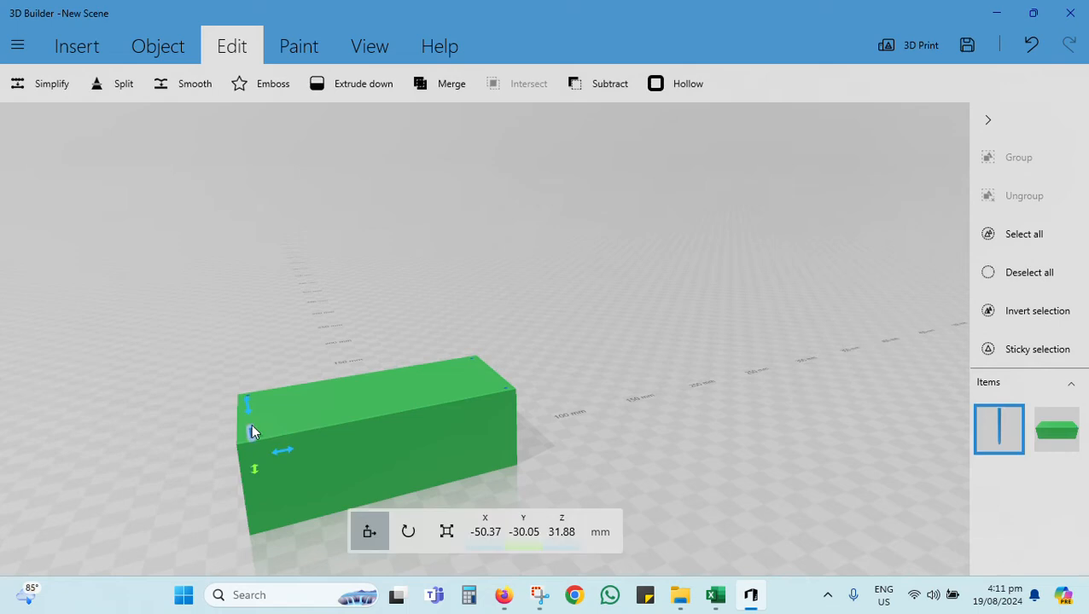
pyautogui.click(594, 86)
pyautogui.click(539, 195)
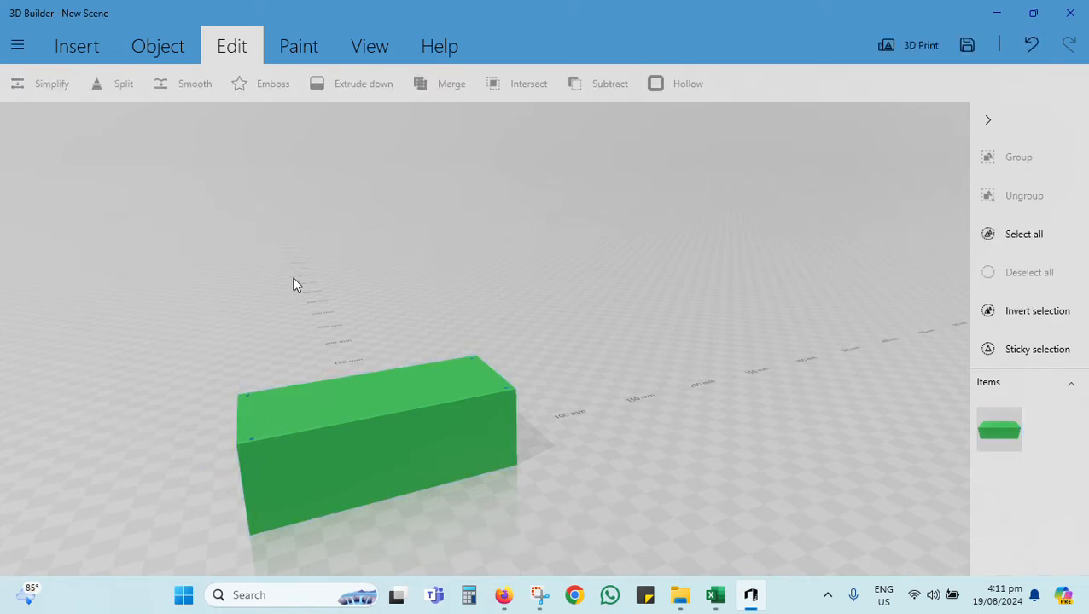
# Step: Inspect the block with its corner holes from several angles and select it
pyautogui.moveTo(294, 284); pyautogui.dragTo(170, 273)
pyautogui.moveTo(290, 441); pyautogui.dragTo(389, 514)
pyautogui.moveTo(272, 532); pyautogui.dragTo(296, 303)
pyautogui.click(335, 369)
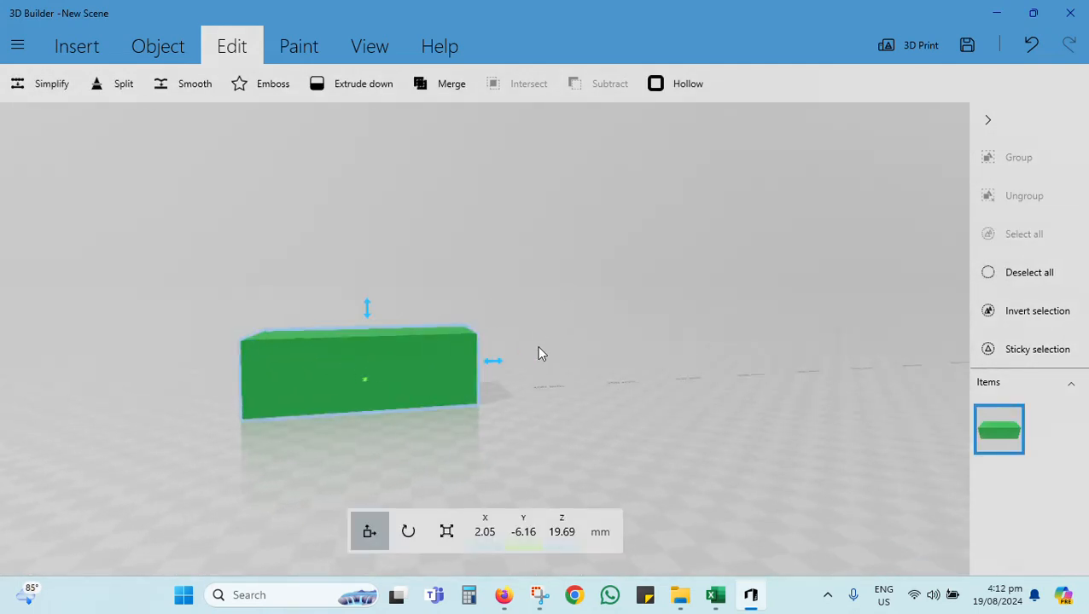
pyautogui.moveTo(538, 352)
pyautogui.mouseDown()
pyautogui.moveTo(565, 440)
pyautogui.moveTo(370, 416)
pyautogui.moveTo(459, 335)
pyautogui.moveTo(535, 389)
pyautogui.moveTo(474, 384)
pyautogui.moveTo(464, 358)
pyautogui.moveTo(555, 348)
pyautogui.mouseUp()
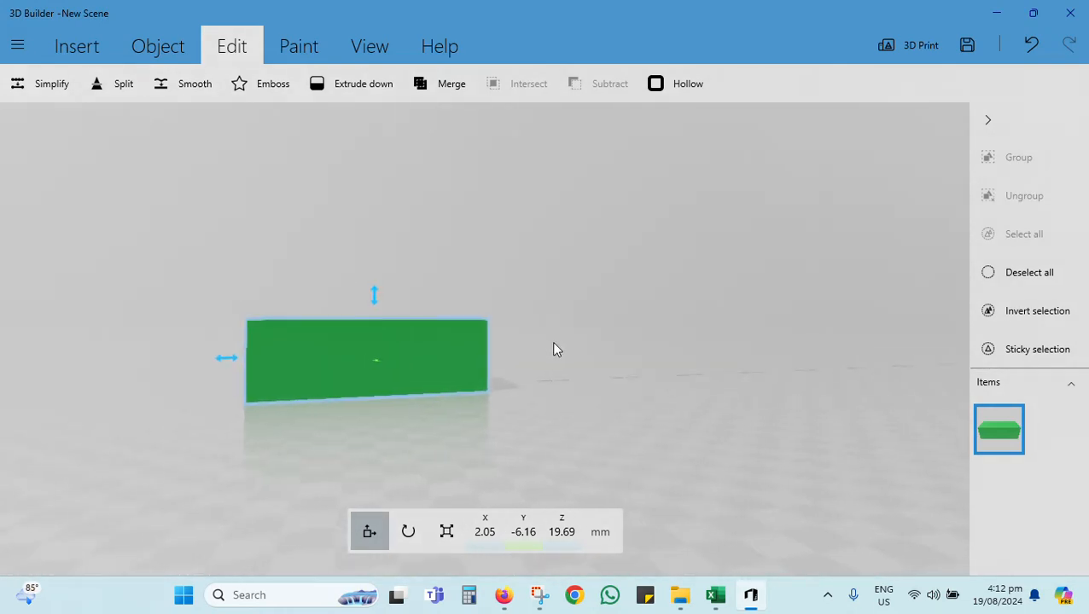
pyautogui.moveTo(436, 377)
pyautogui.mouseDown()
pyautogui.moveTo(442, 343)
pyautogui.moveTo(454, 373)
pyautogui.mouseUp()
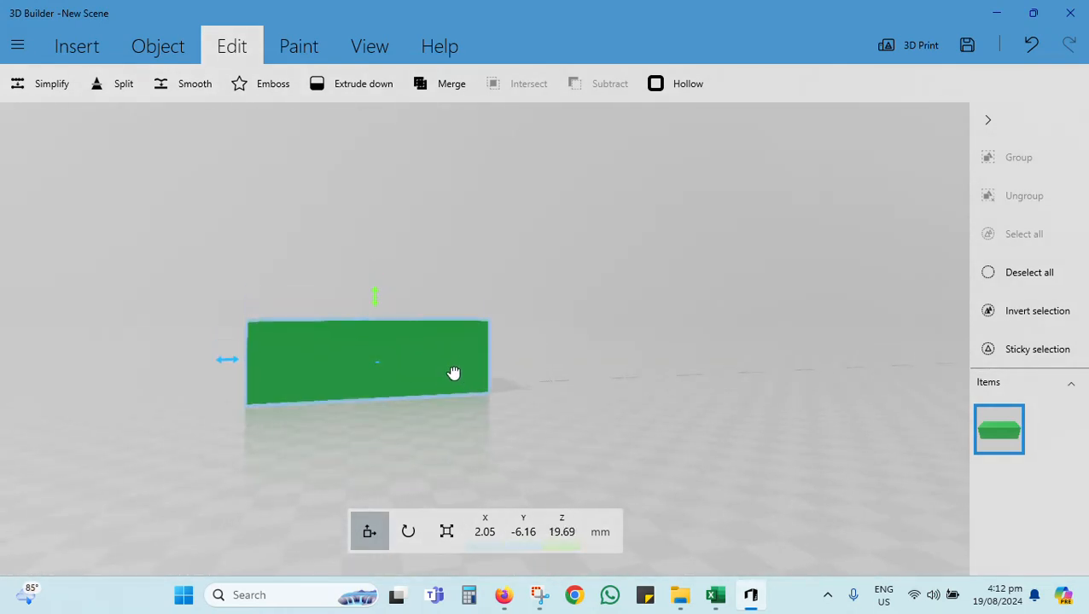
pyautogui.moveTo(557, 370)
pyautogui.mouseDown()
pyautogui.moveTo(571, 427)
pyautogui.moveTo(516, 425)
pyautogui.moveTo(693, 358)
pyautogui.moveTo(576, 376)
pyautogui.mouseUp()
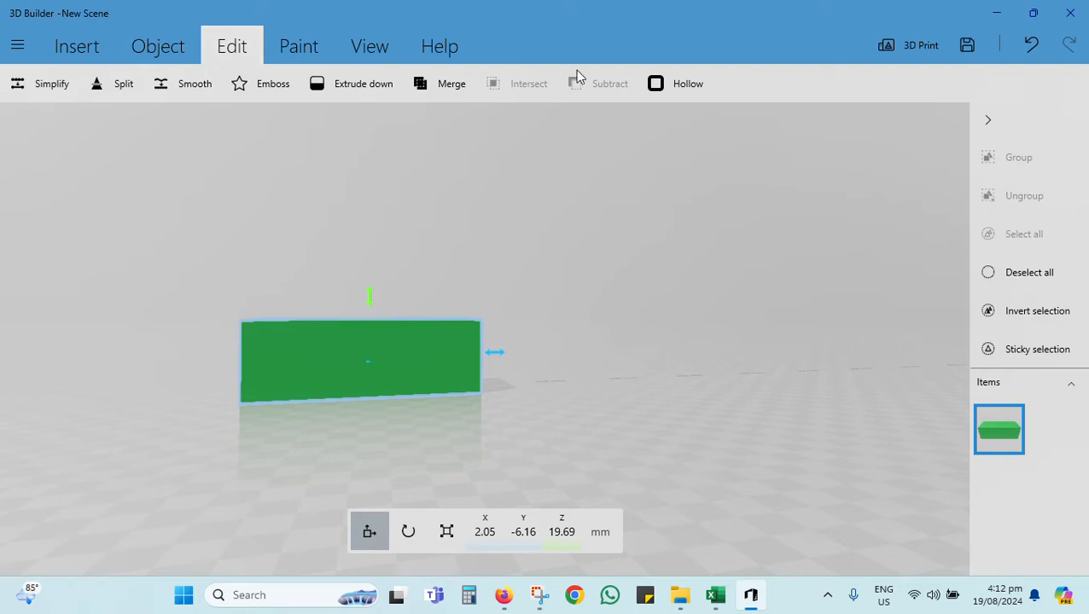
pyautogui.click(666, 88)
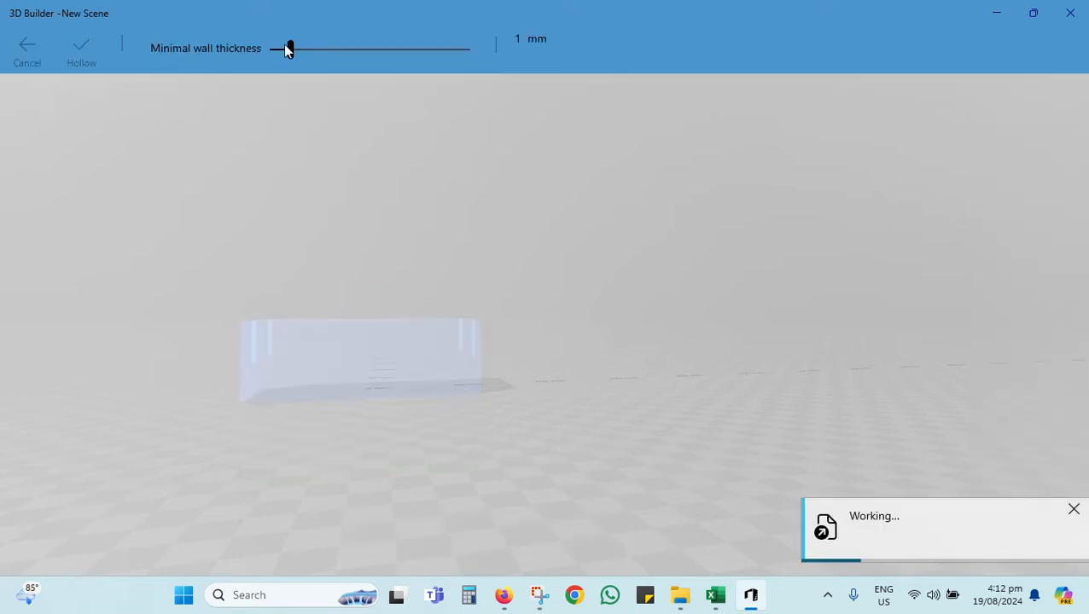
pyautogui.moveTo(290, 49); pyautogui.dragTo(327, 57)
pyautogui.moveTo(342, 279); pyautogui.dragTo(343, 373)
pyautogui.scroll(3, 355, 394)
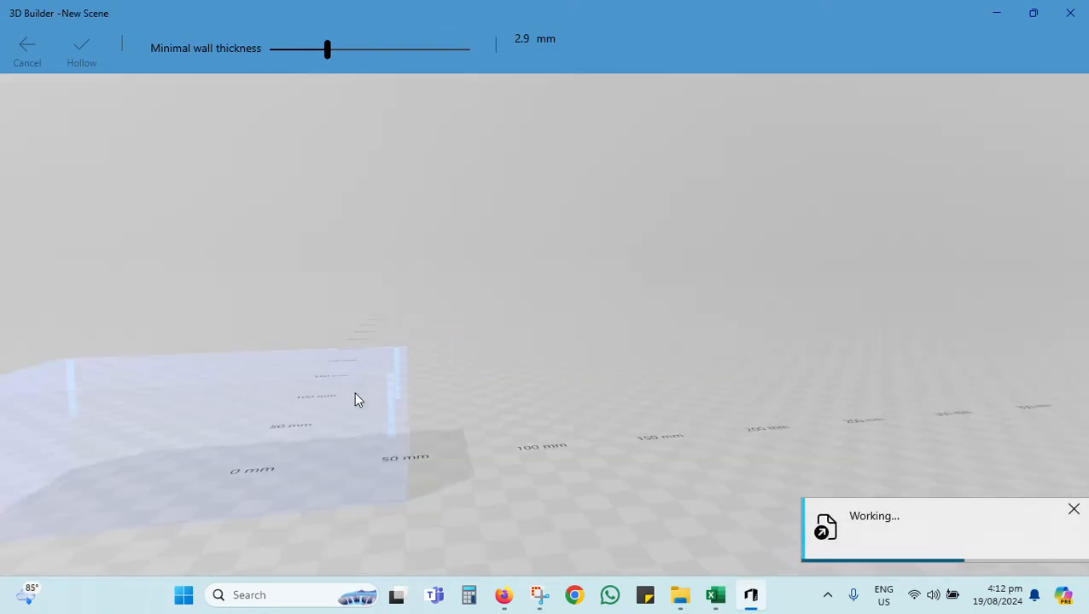
pyautogui.scroll(-3, 353, 382)
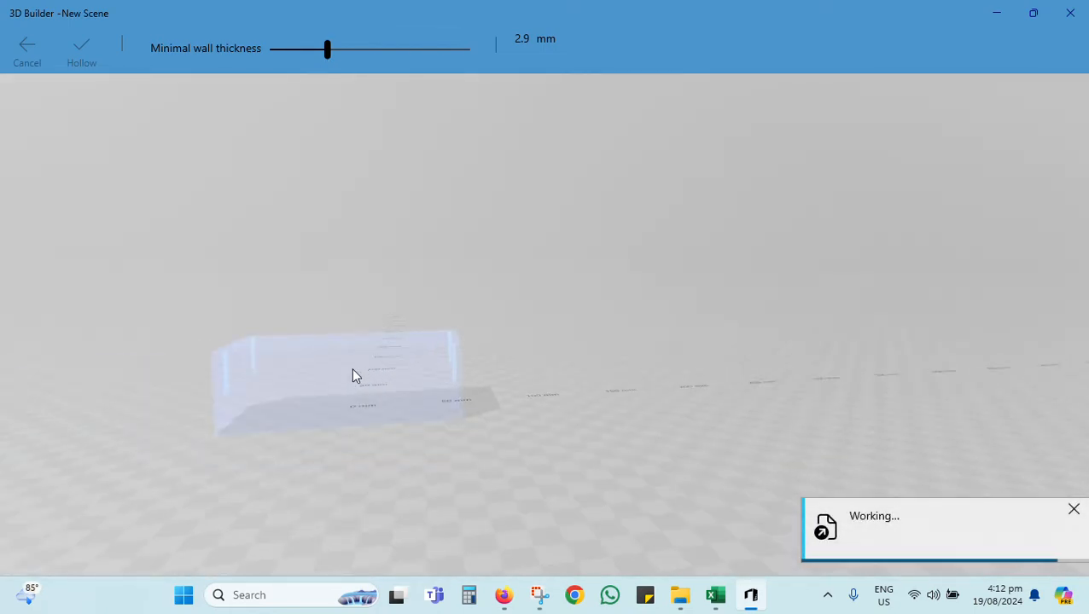
pyautogui.click(27, 48)
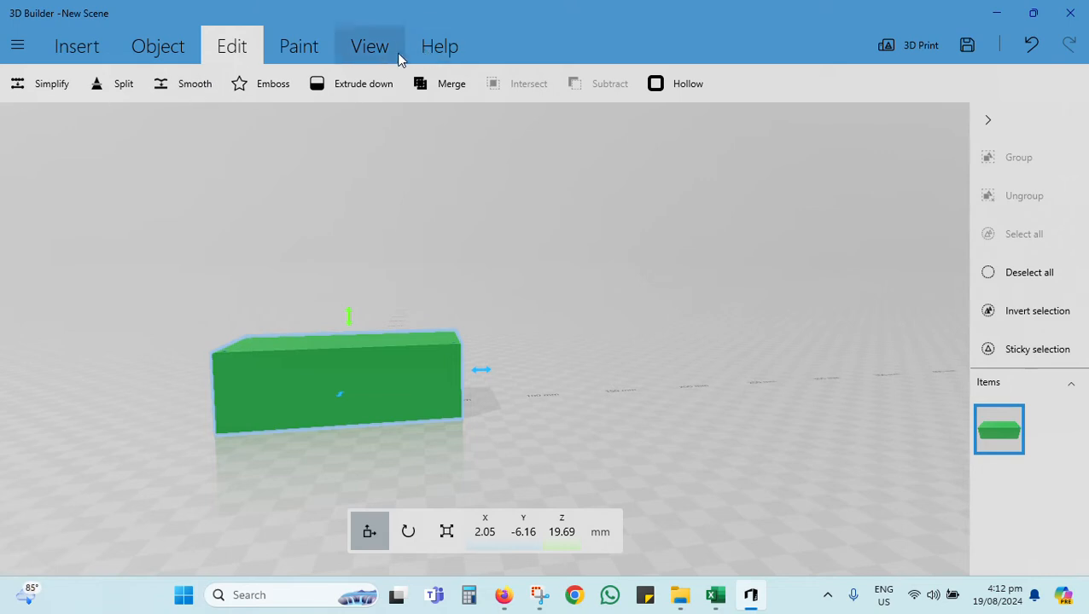
# Step: Hollow the block with a minimal wall thickness of 0.7 mm
pyautogui.click(655, 84)
pyautogui.moveTo(329, 52); pyautogui.dragTo(393, 51)
pyautogui.scroll(-3, 341, 367)
pyautogui.scroll(5, 387, 381)
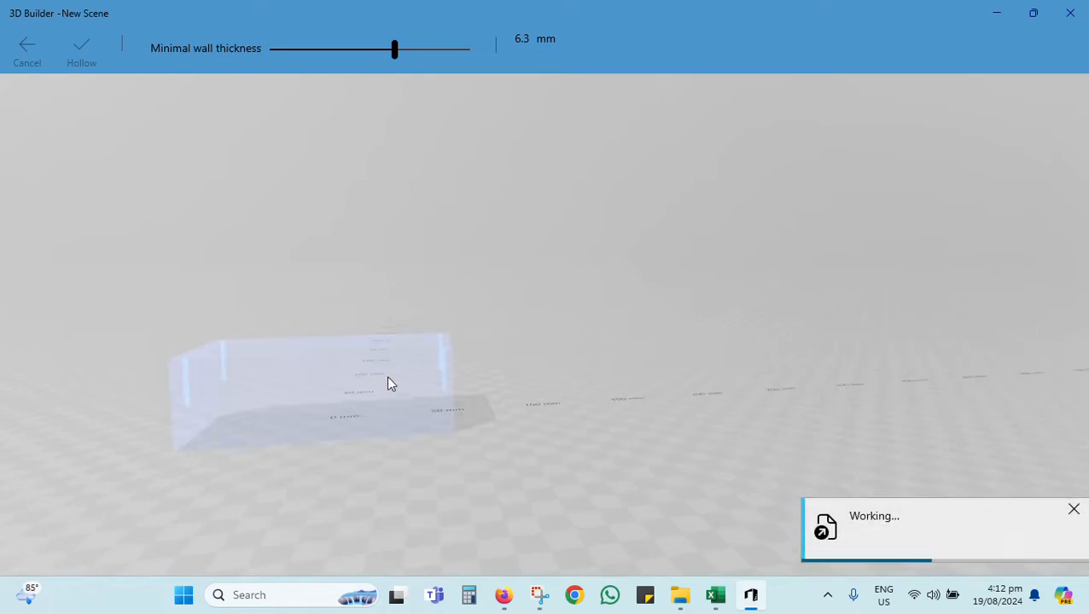
pyautogui.scroll(-3, 377, 383)
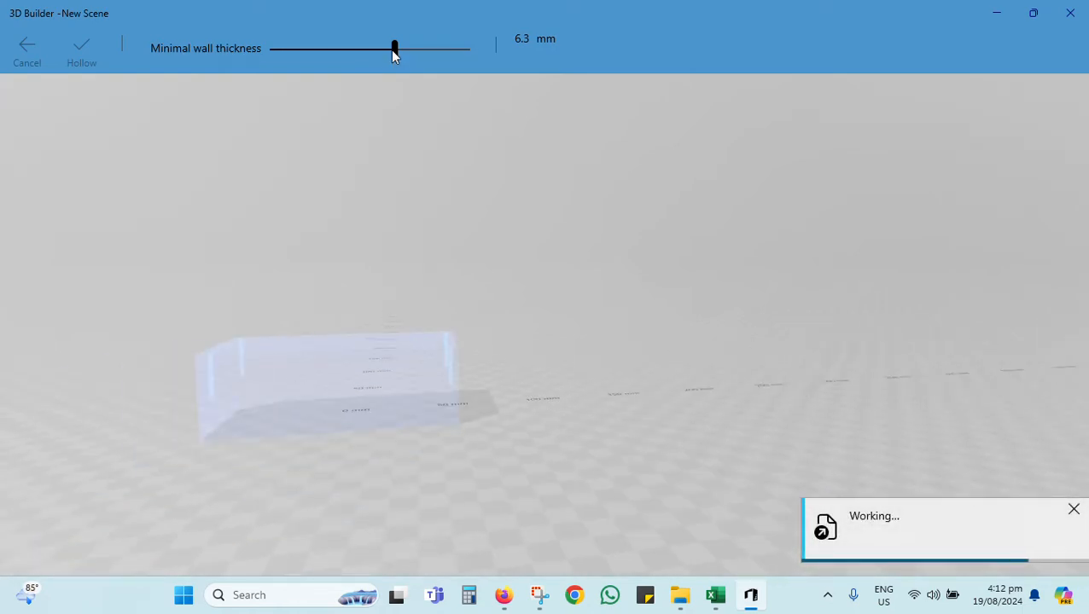
pyautogui.moveTo(394, 51); pyautogui.dragTo(285, 49)
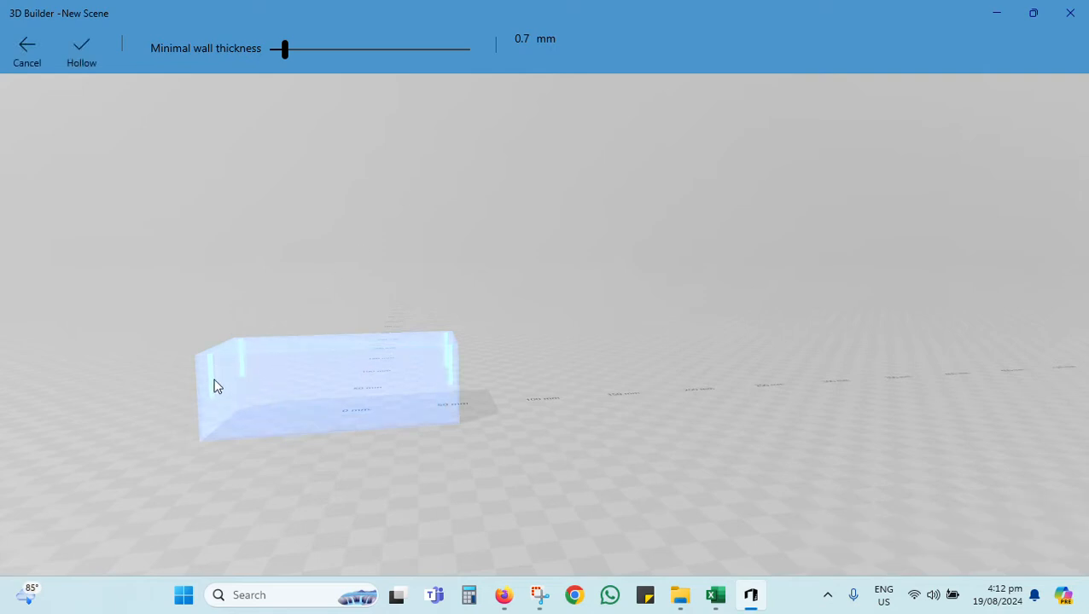
pyautogui.moveTo(501, 296); pyautogui.dragTo(556, 508)
pyautogui.scroll(3, 267, 419)
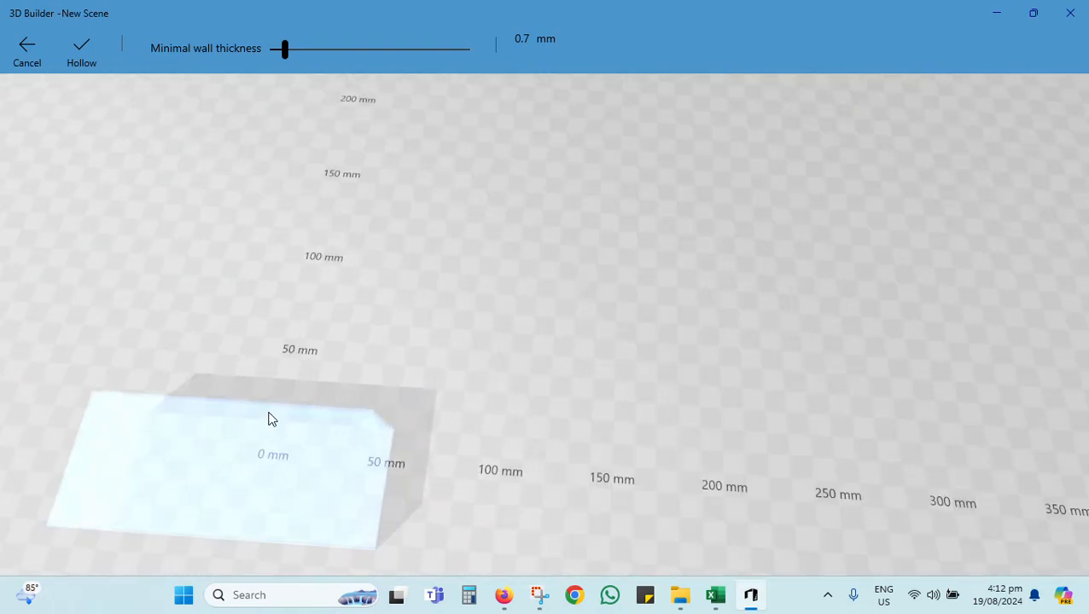
pyautogui.moveTo(268, 429); pyautogui.dragTo(349, 382)
pyautogui.click(82, 52)
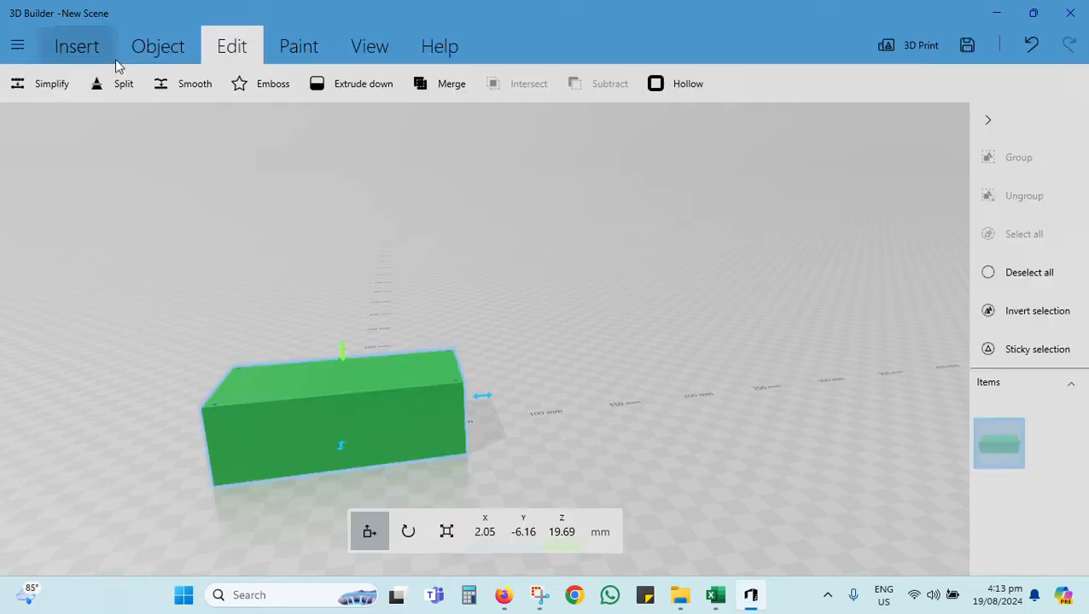
# Step: Move the hollowed block to about X 25.1, Y -21.3, Z 34.1 mm, raising it off the ground
pyautogui.moveTo(242, 398); pyautogui.dragTo(261, 304)
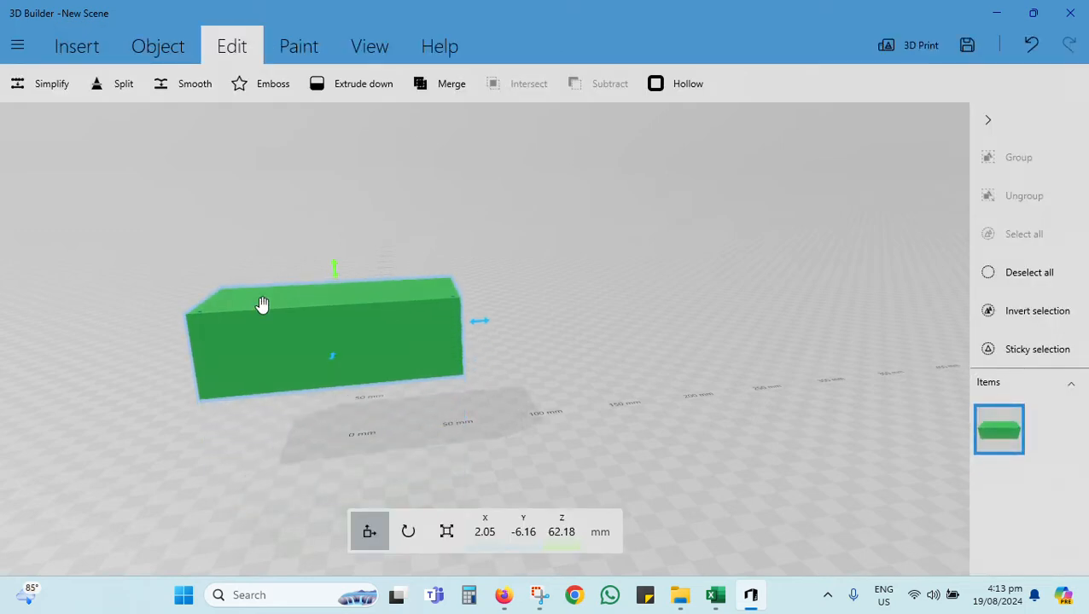
pyautogui.moveTo(710, 367); pyautogui.dragTo(520, 417)
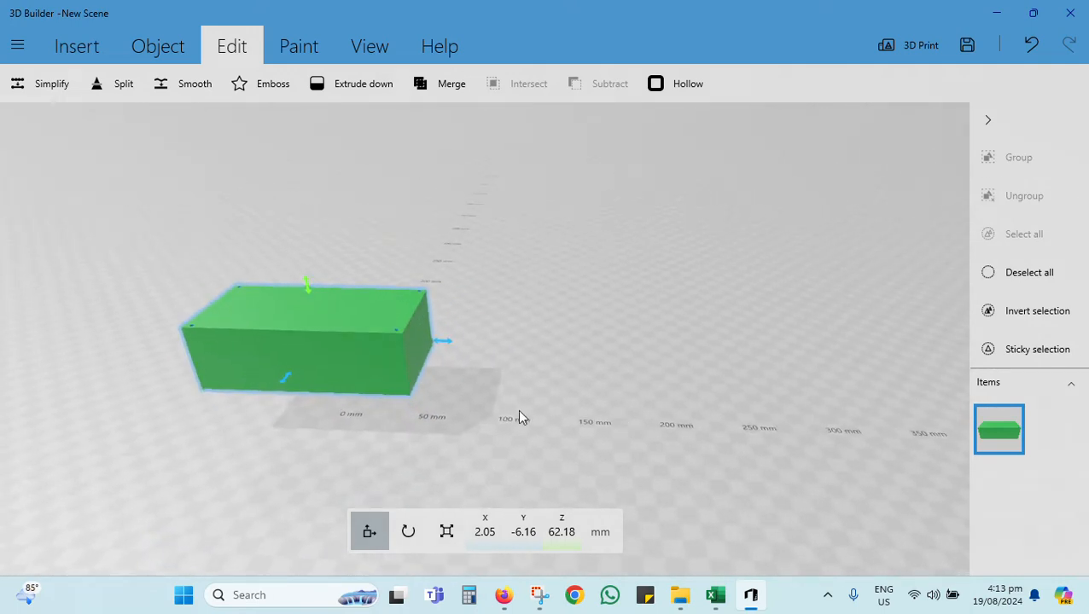
pyautogui.moveTo(336, 373); pyautogui.dragTo(373, 390)
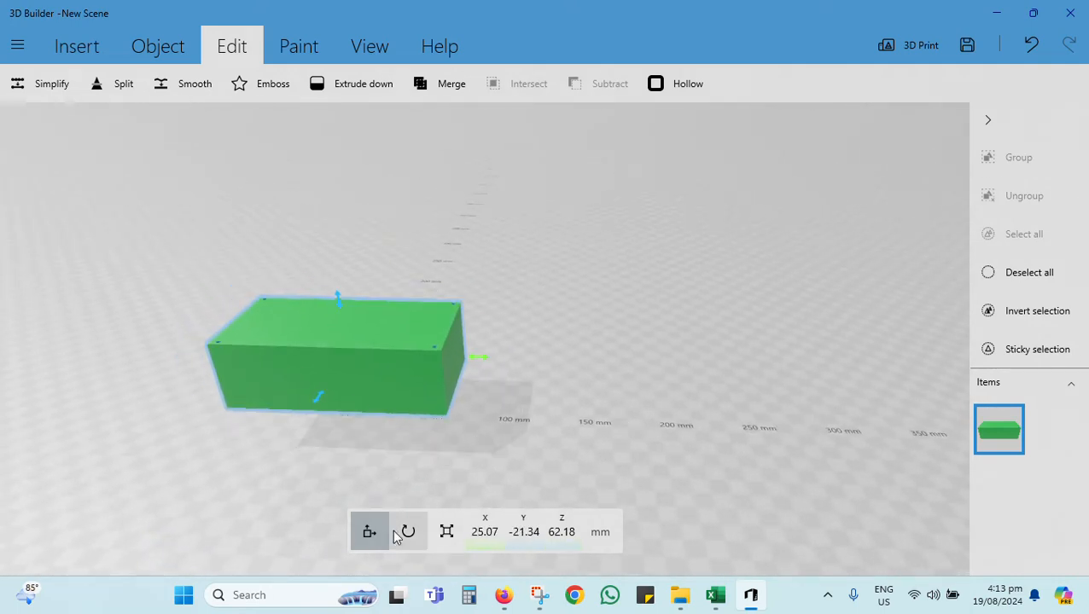
pyautogui.moveTo(332, 295); pyautogui.dragTo(347, 239)
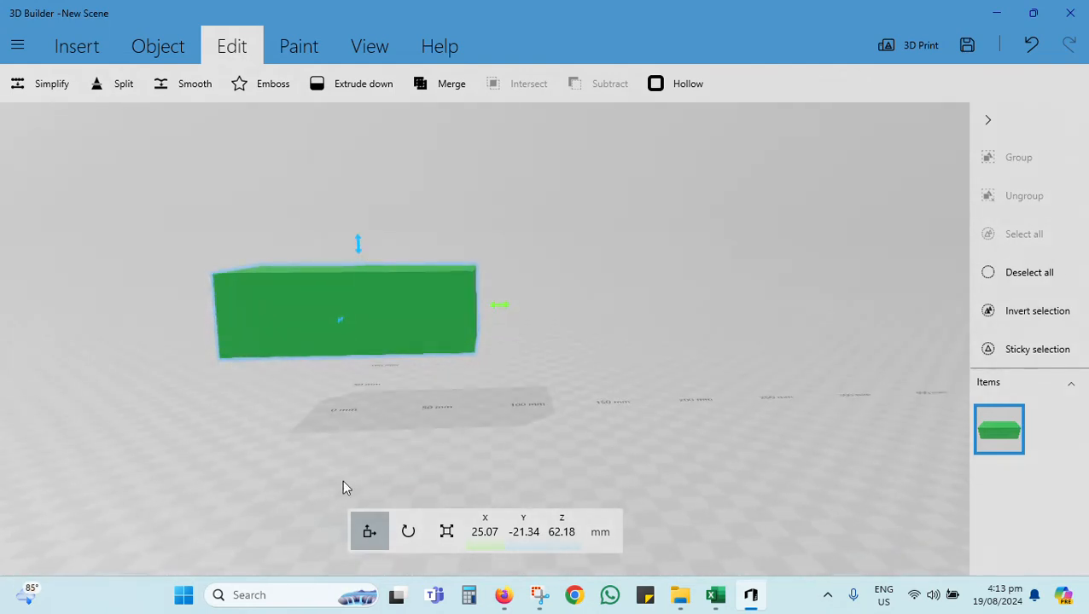
pyautogui.moveTo(354, 246); pyautogui.dragTo(359, 306)
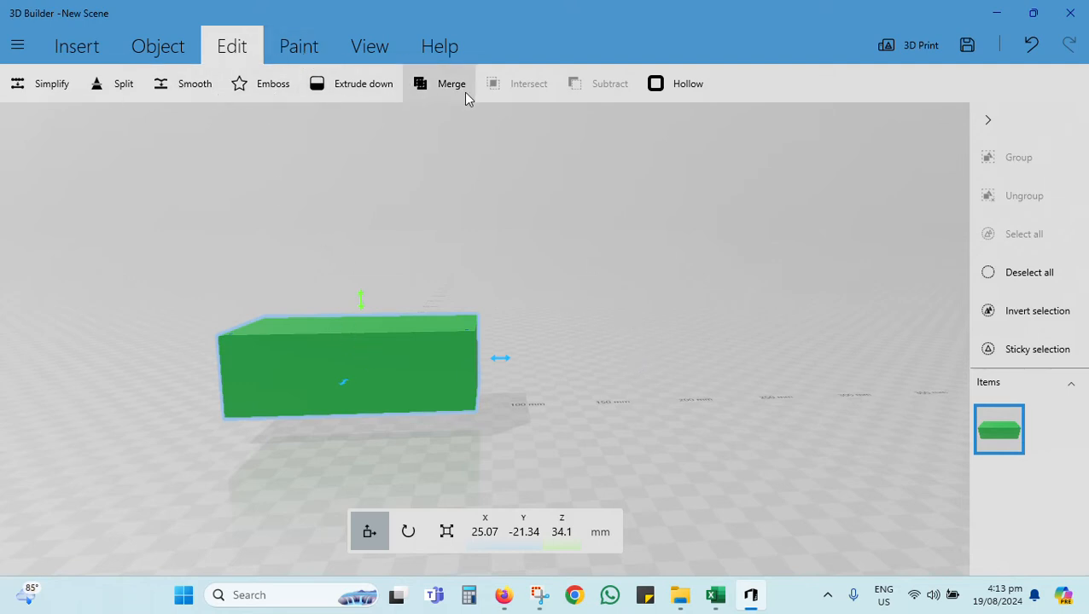
# Step: Split the hollow block horizontally with the cutting plane offset to -13 mm, keeping both the upper and lower parts
pyautogui.click(101, 86)
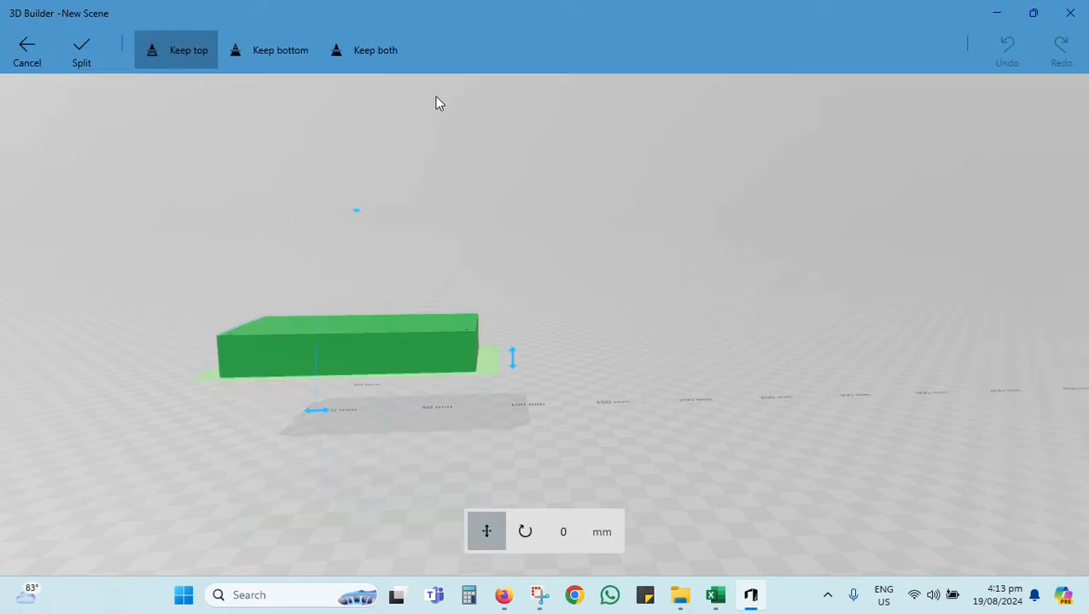
pyautogui.moveTo(396, 463); pyautogui.dragTo(367, 467)
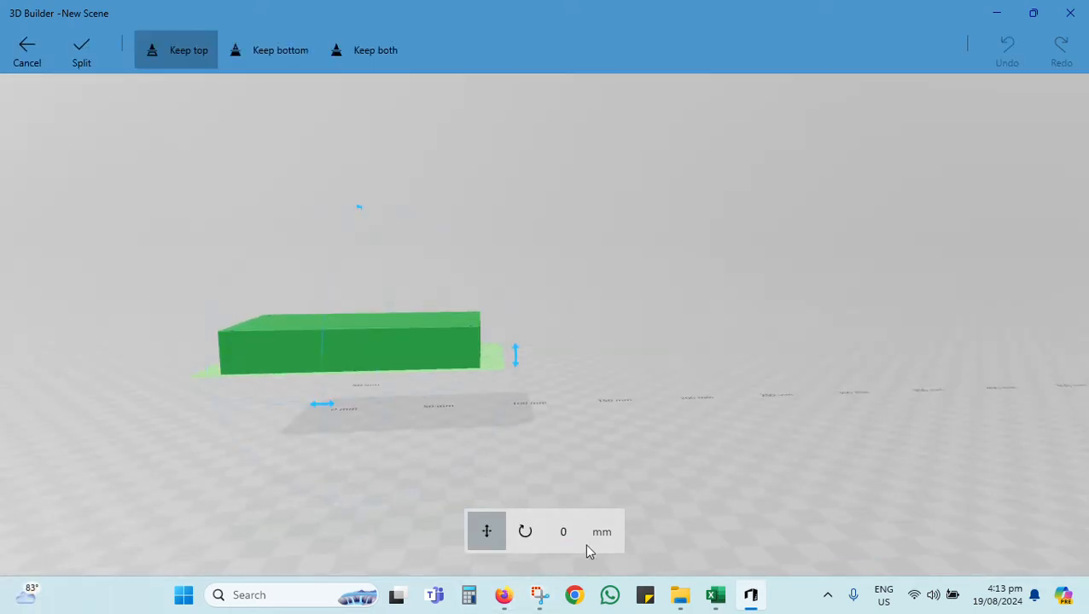
pyautogui.click(346, 51)
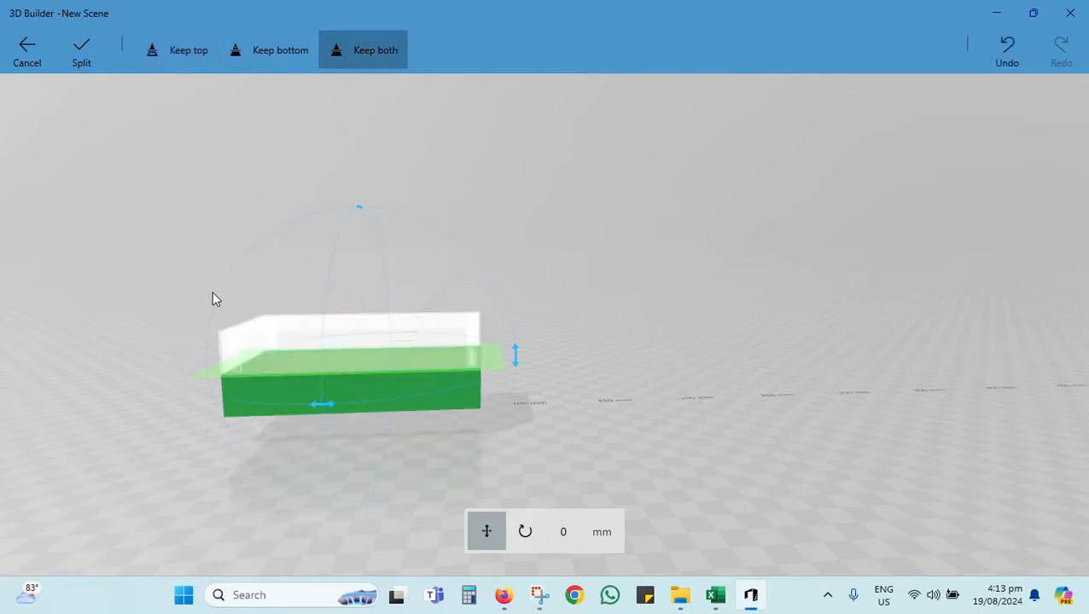
pyautogui.moveTo(213, 298); pyautogui.dragTo(214, 241)
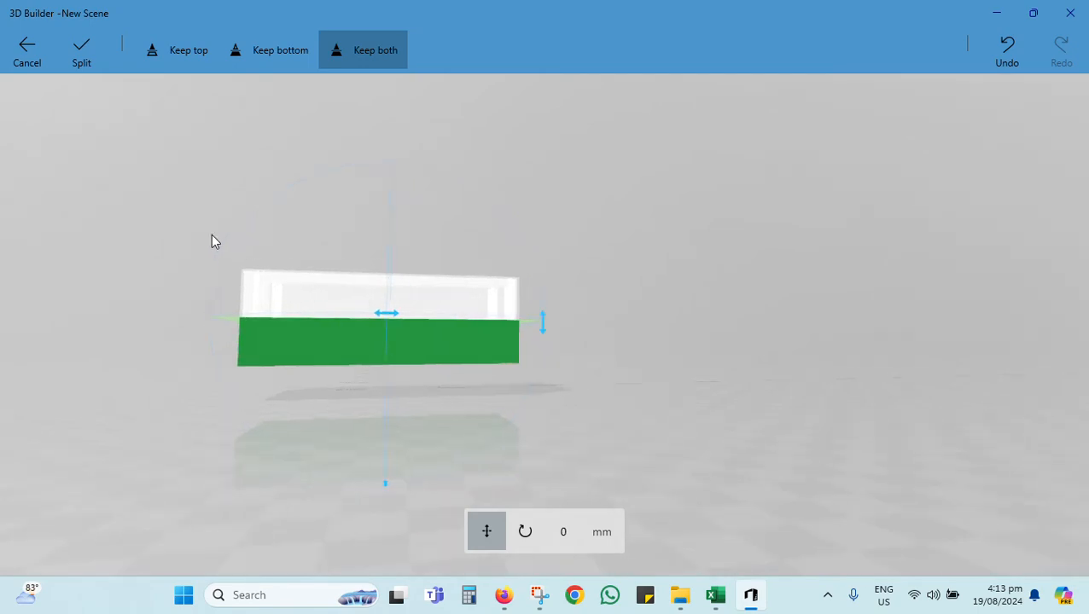
pyautogui.click(564, 533)
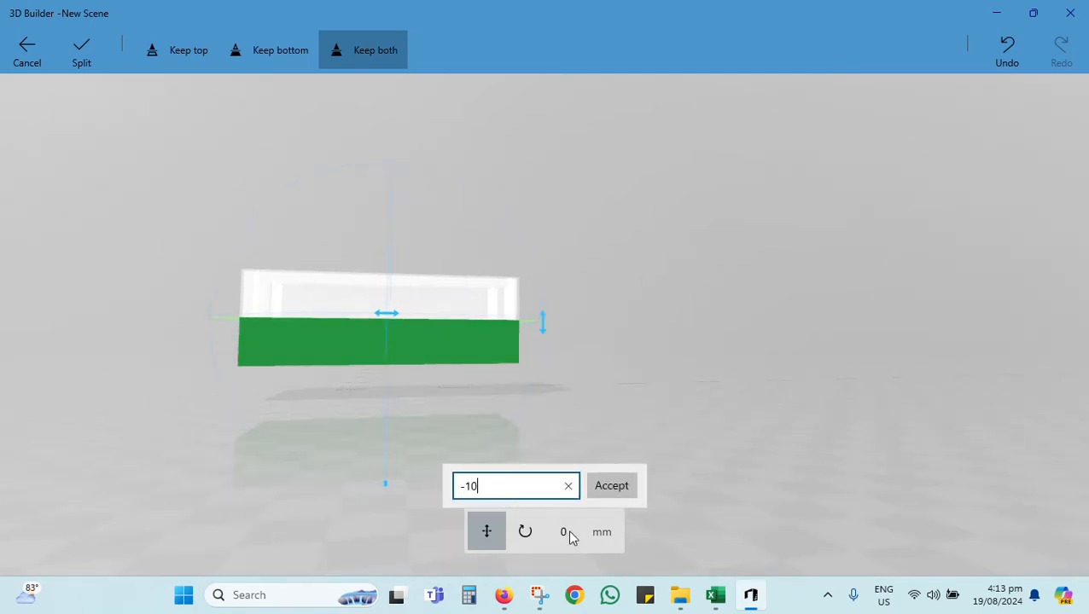
pyautogui.press('Return')
pyautogui.click(564, 534)
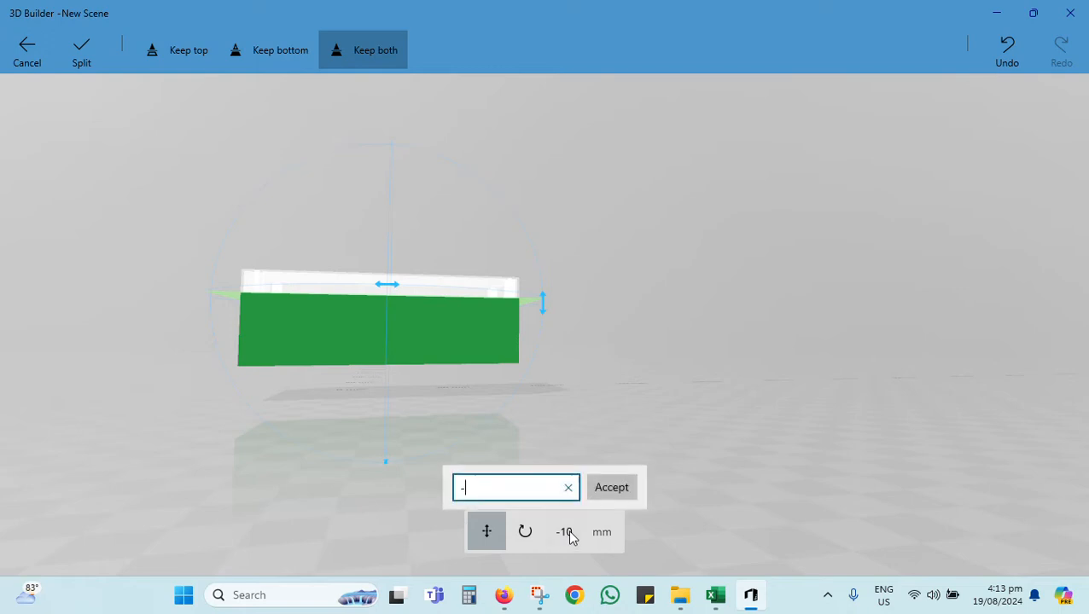
pyautogui.write('-')
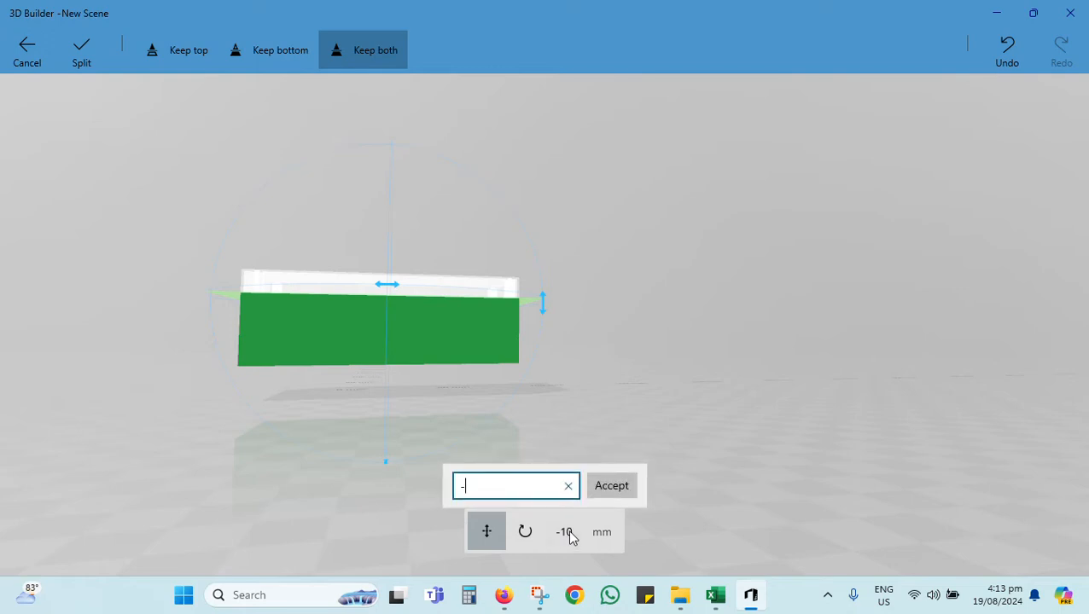
pyautogui.press('Return')
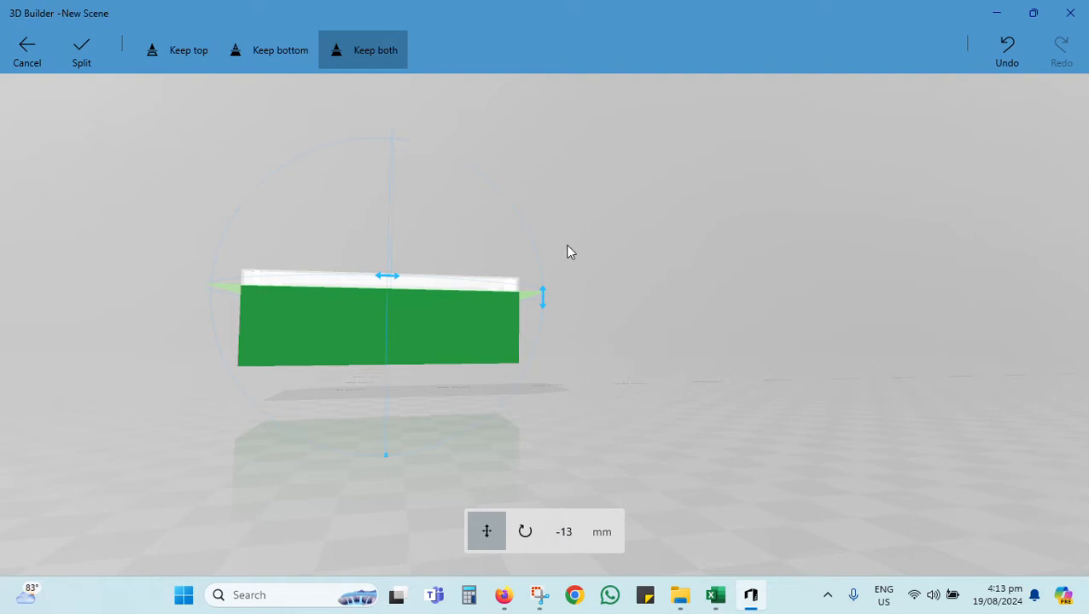
pyautogui.moveTo(558, 198)
pyautogui.mouseDown()
pyautogui.moveTo(562, 220)
pyautogui.moveTo(551, 217)
pyautogui.mouseUp()
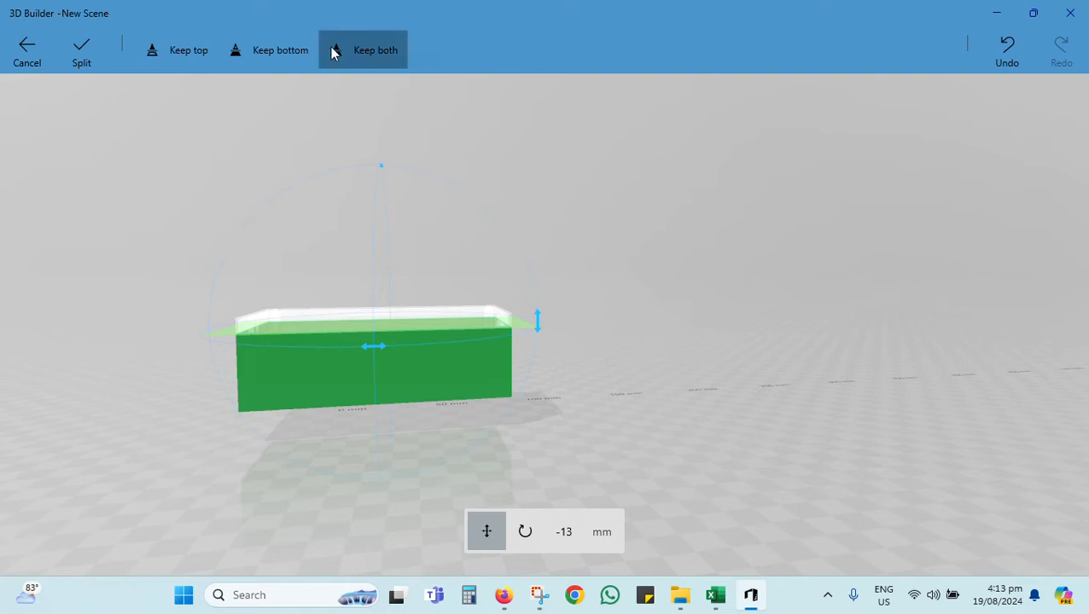
pyautogui.click(82, 52)
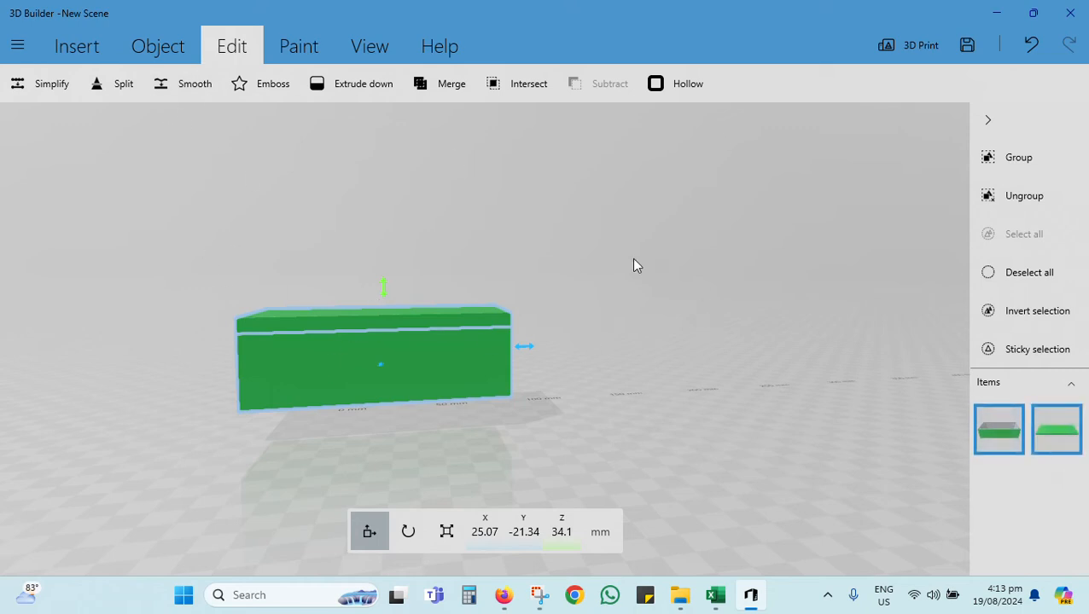
# Step: Select only the lid part and move it beside the box's right end, to about X 156.9, Y -26.2 mm
pyautogui.click(1056, 439)
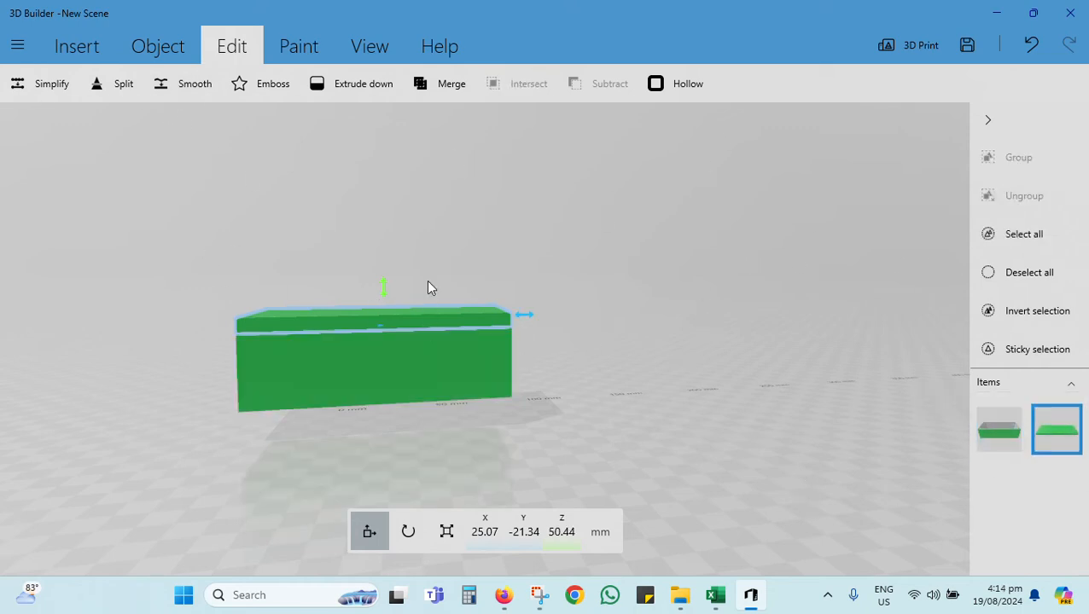
pyautogui.moveTo(412, 323); pyautogui.dragTo(179, 339)
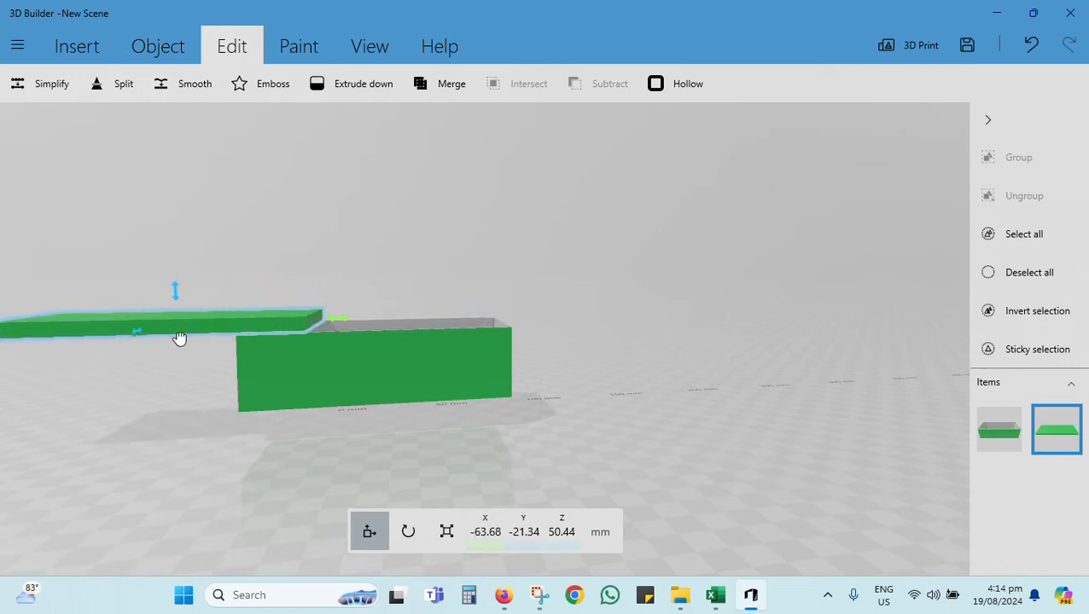
pyautogui.moveTo(617, 423); pyautogui.dragTo(515, 508)
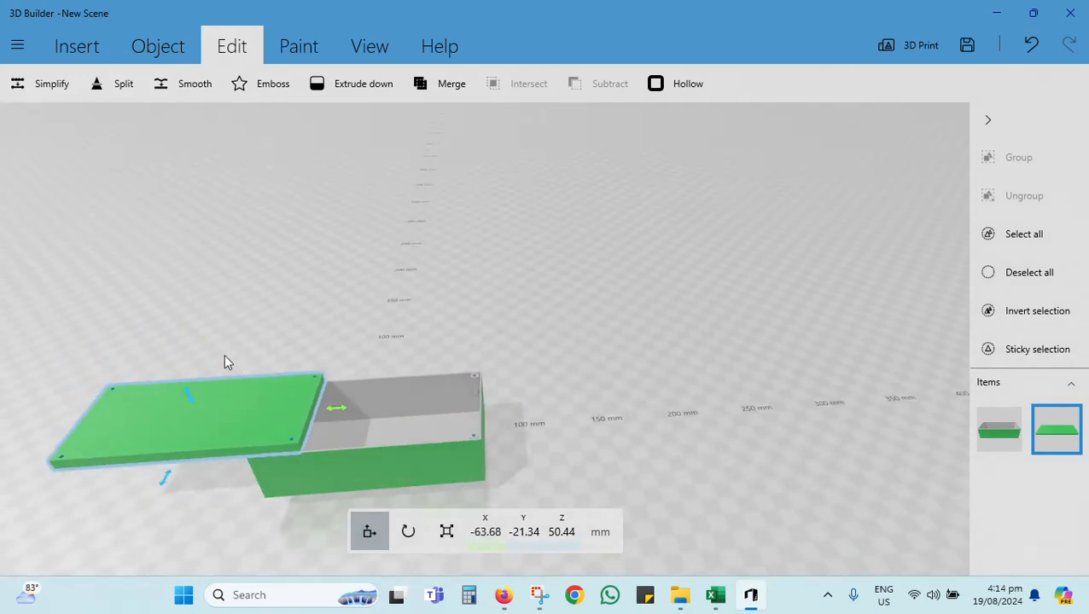
pyautogui.moveTo(198, 419); pyautogui.dragTo(634, 397)
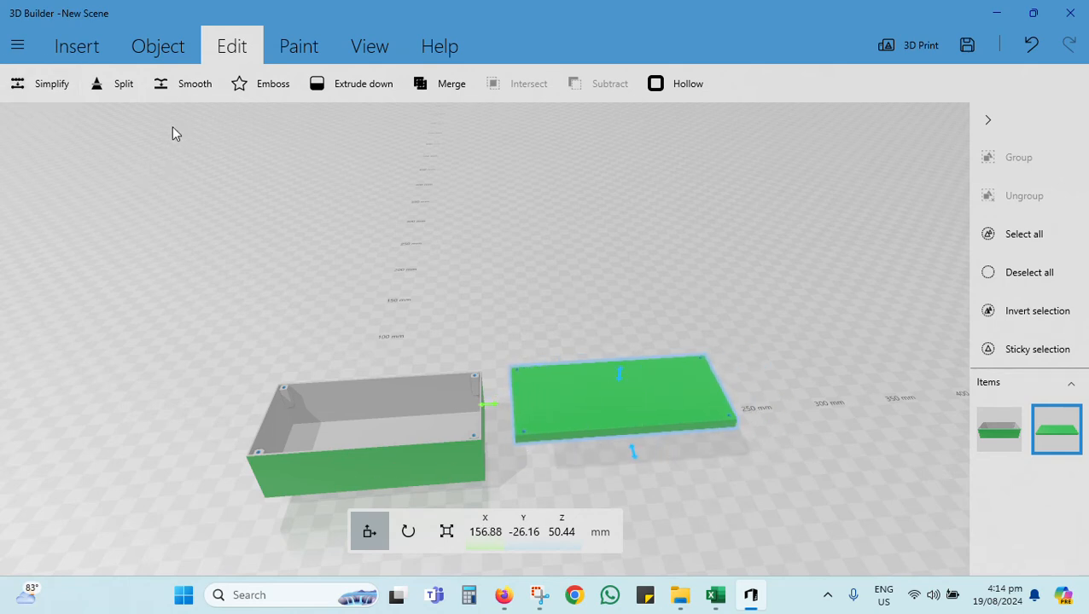
# Step: Rotate the lid upside down to a roll of about -179 degrees so its hollow side faces up
pyautogui.click(407, 533)
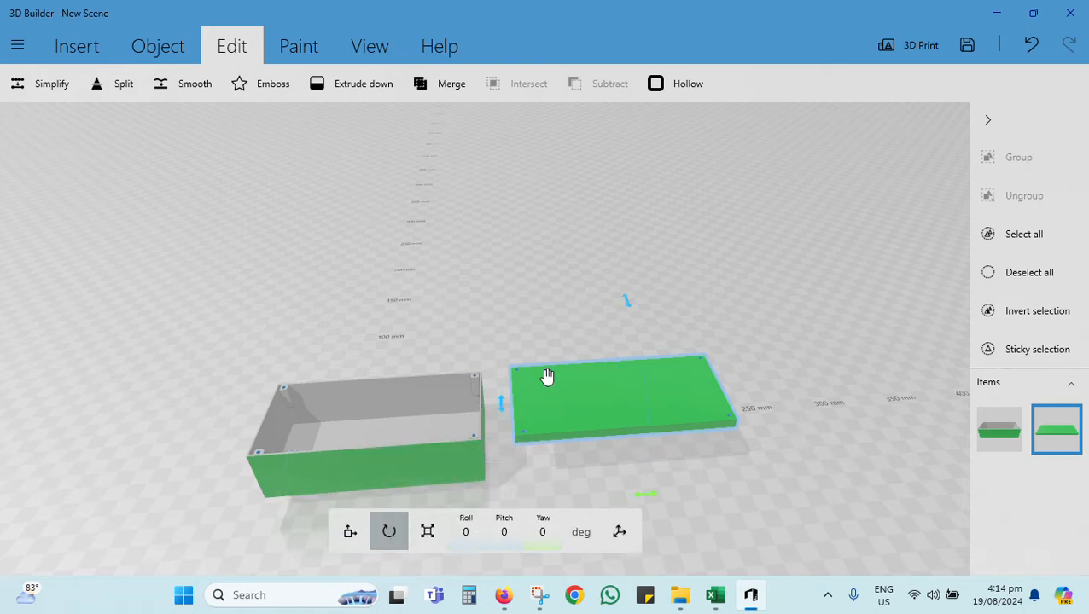
pyautogui.moveTo(634, 307); pyautogui.dragTo(674, 503)
pyautogui.moveTo(612, 257); pyautogui.dragTo(605, 279)
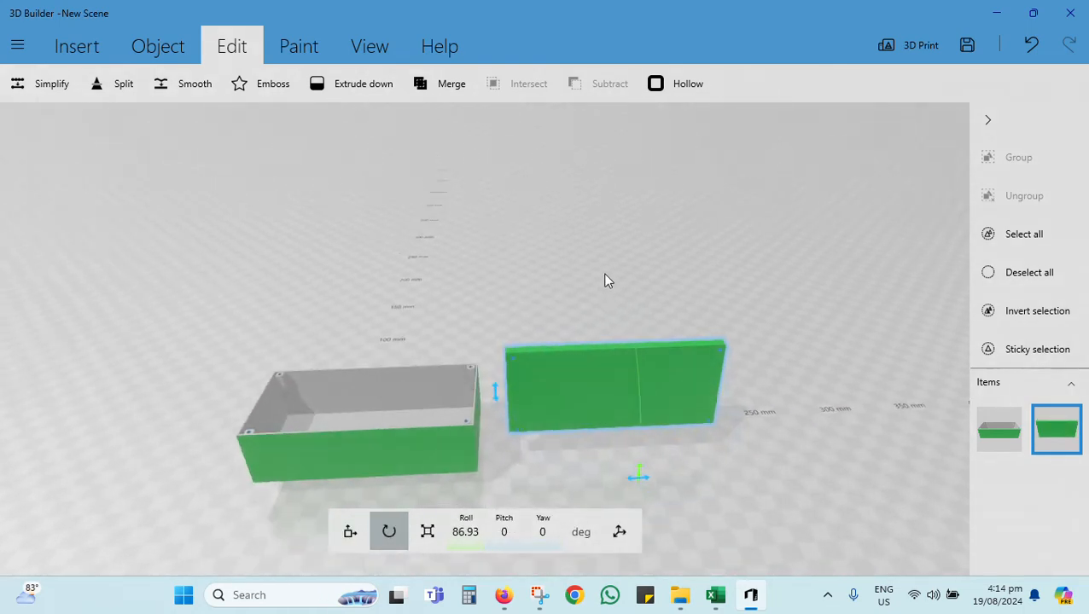
pyautogui.moveTo(641, 445); pyautogui.dragTo(665, 388)
pyautogui.moveTo(641, 341); pyautogui.dragTo(653, 274)
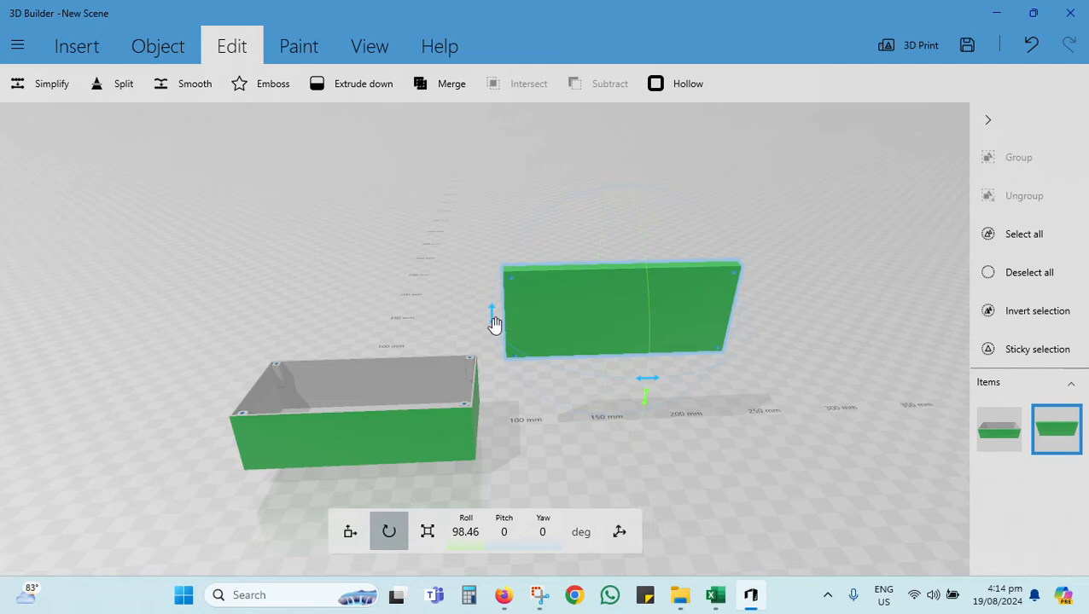
pyautogui.moveTo(651, 407); pyautogui.dragTo(648, 503)
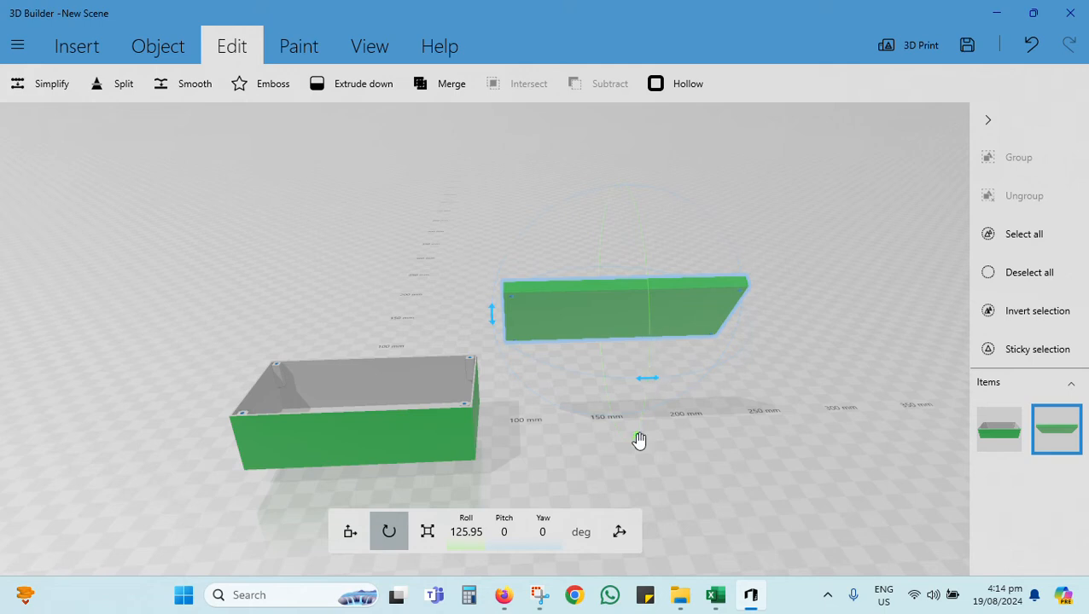
pyautogui.moveTo(639, 440); pyautogui.dragTo(649, 379)
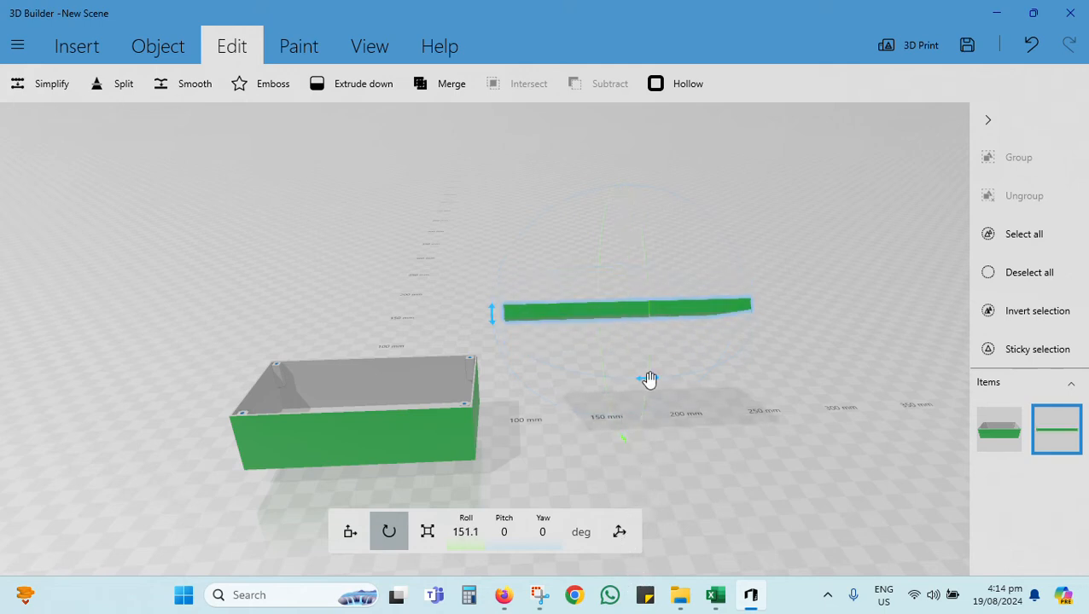
pyautogui.moveTo(790, 422); pyautogui.dragTo(671, 467)
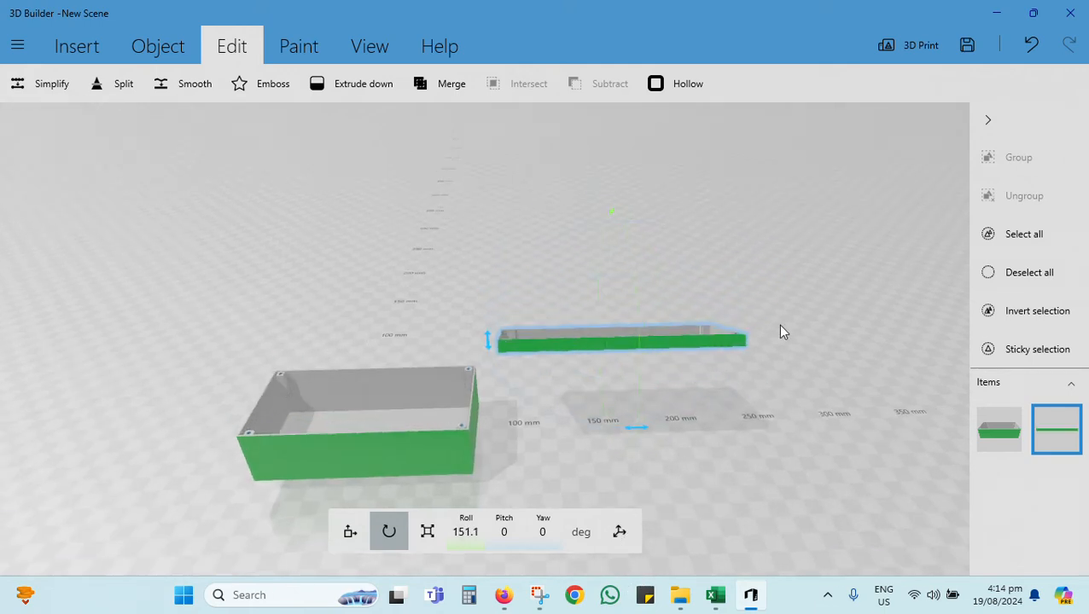
pyautogui.moveTo(783, 332); pyautogui.dragTo(761, 382)
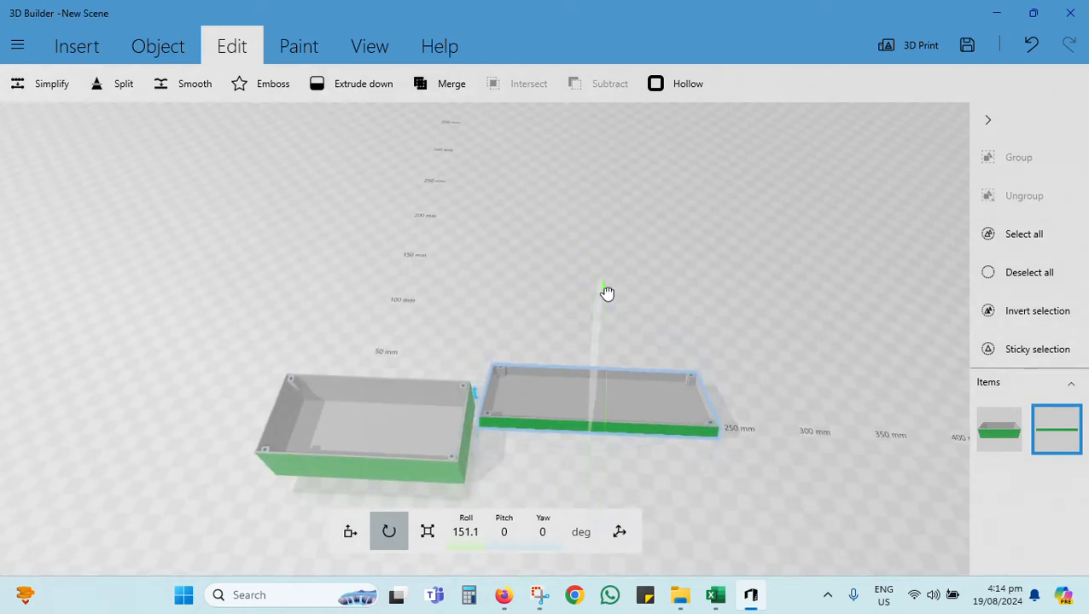
pyautogui.moveTo(607, 293); pyautogui.dragTo(711, 127)
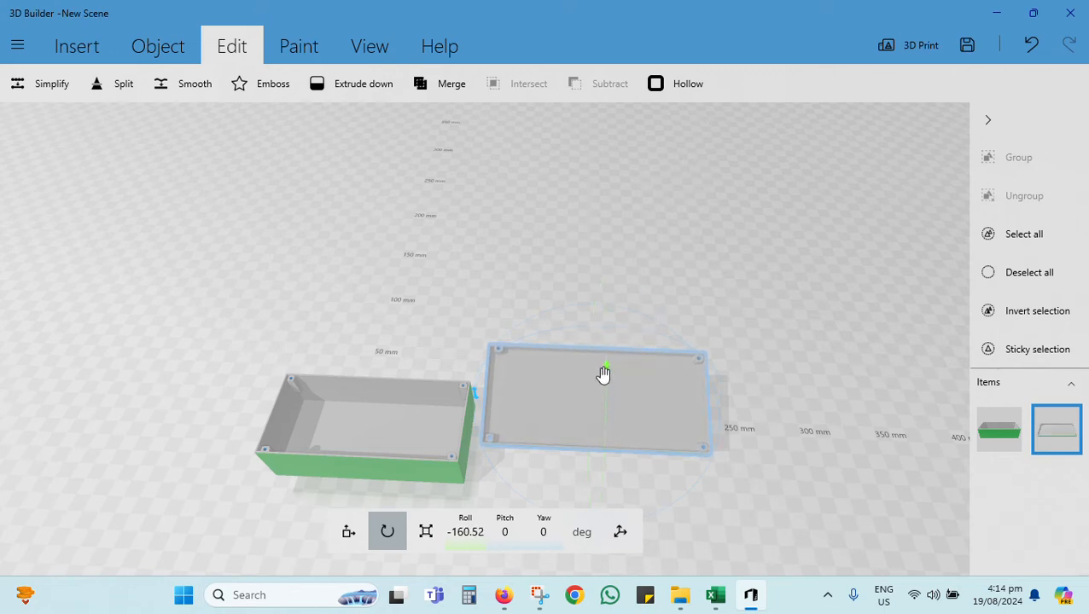
pyautogui.moveTo(607, 373); pyautogui.dragTo(627, 185)
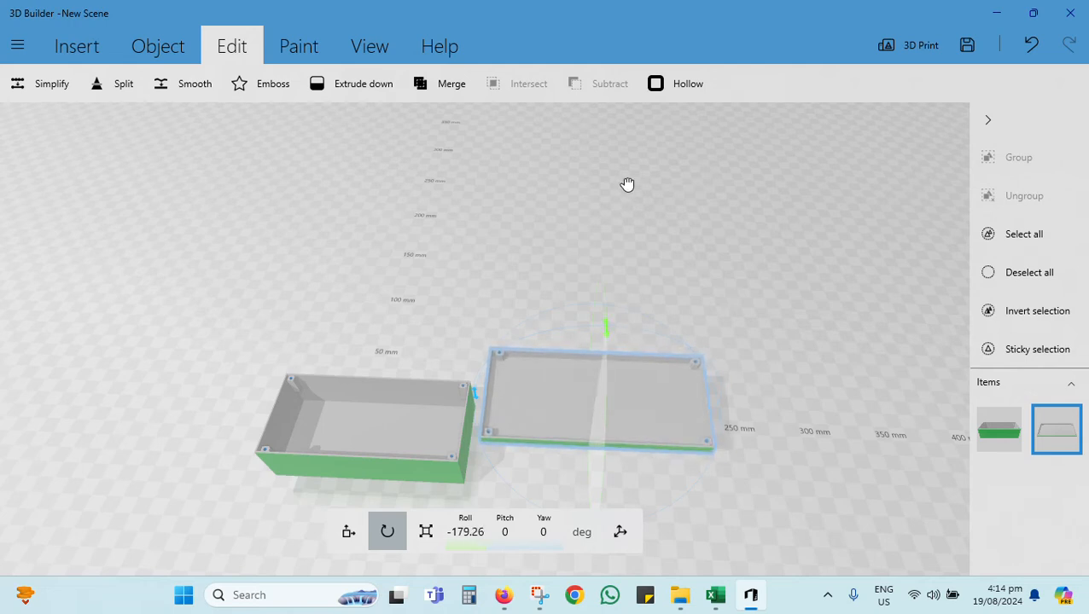
# Step: Insert a cube and place it on the ground beside the box's left end
pyautogui.moveTo(896, 401); pyautogui.dragTo(909, 340)
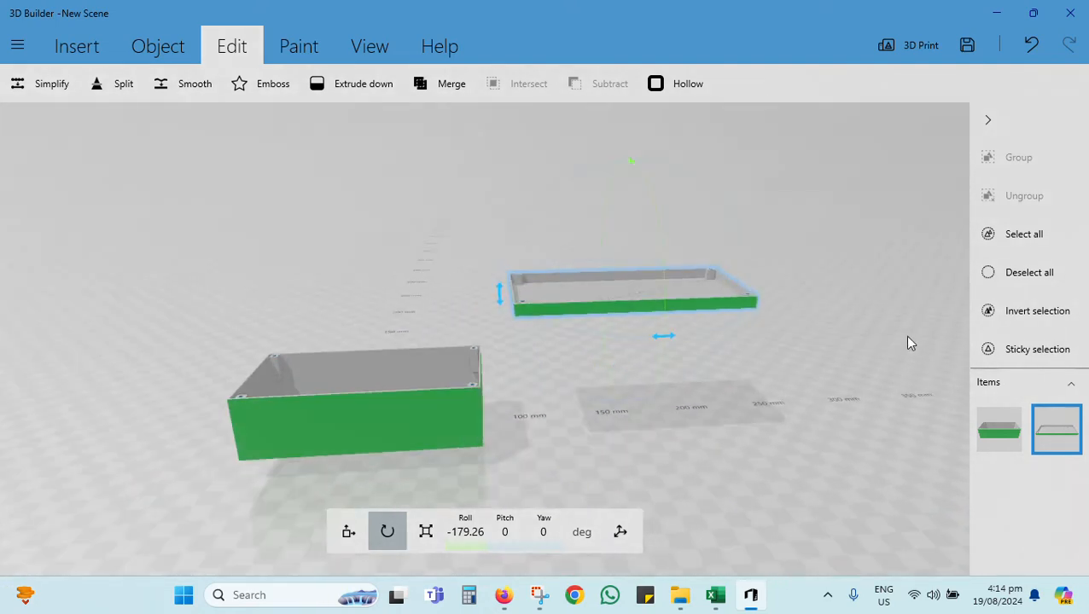
pyautogui.moveTo(170, 406); pyautogui.dragTo(154, 377)
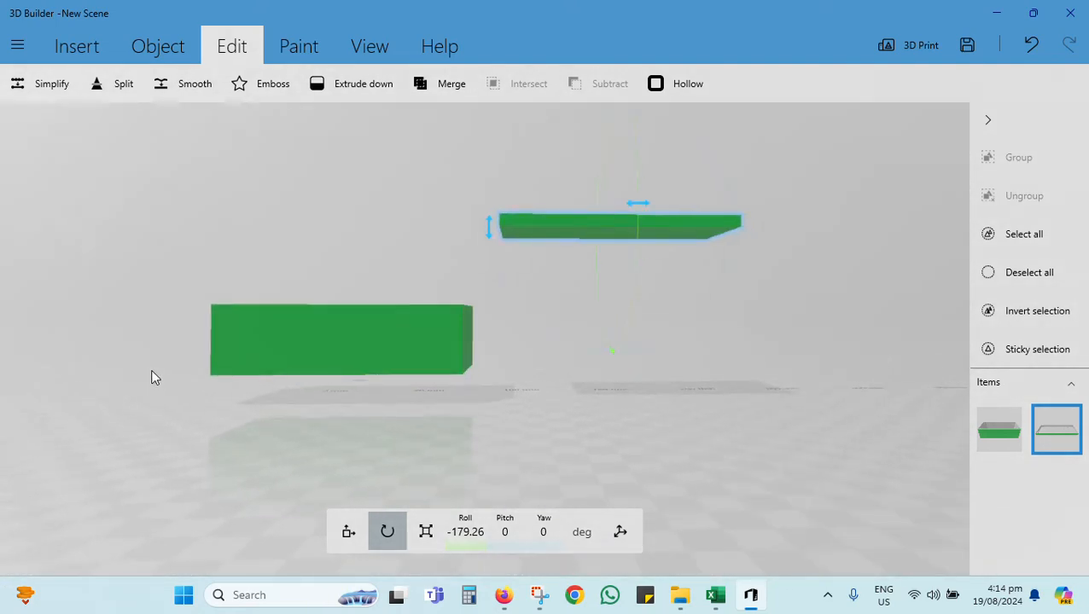
pyautogui.click(84, 46)
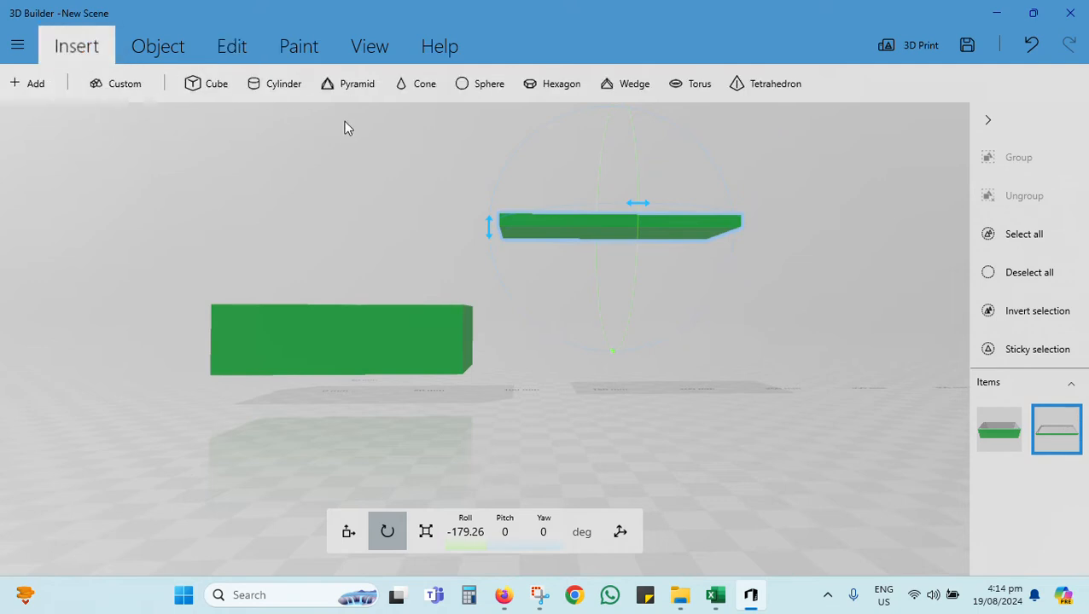
pyautogui.click(215, 83)
pyautogui.moveTo(584, 259); pyautogui.dragTo(175, 224)
pyautogui.moveTo(304, 151); pyautogui.dragTo(319, 106)
pyautogui.moveTo(194, 324); pyautogui.dragTo(198, 323)
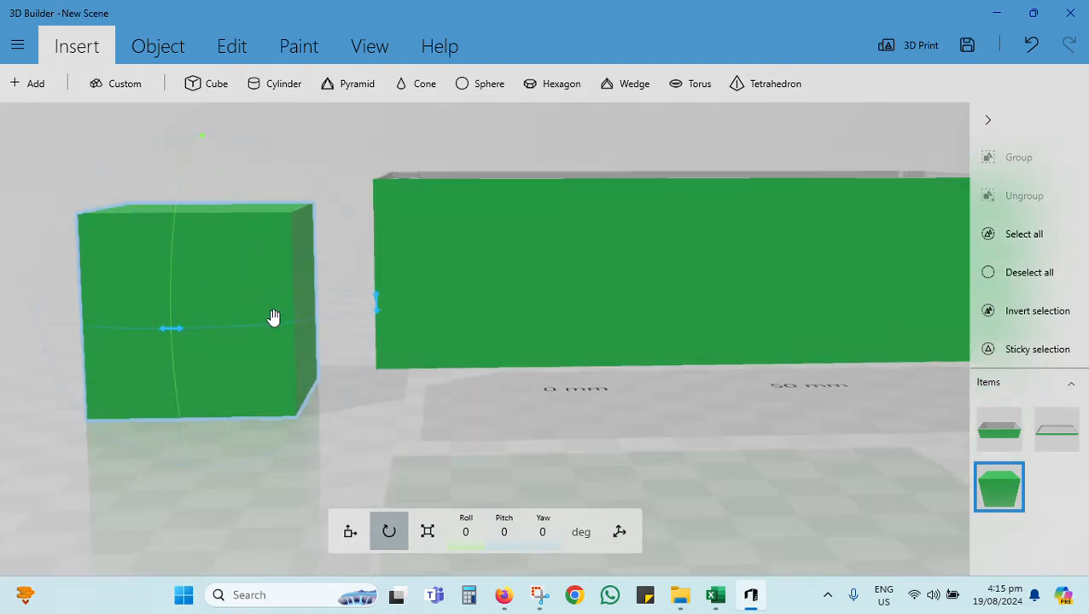
# Step: Thin the cube to a slab about 3.6 mm wide in X and move it closer to the box's left end
pyautogui.click(428, 532)
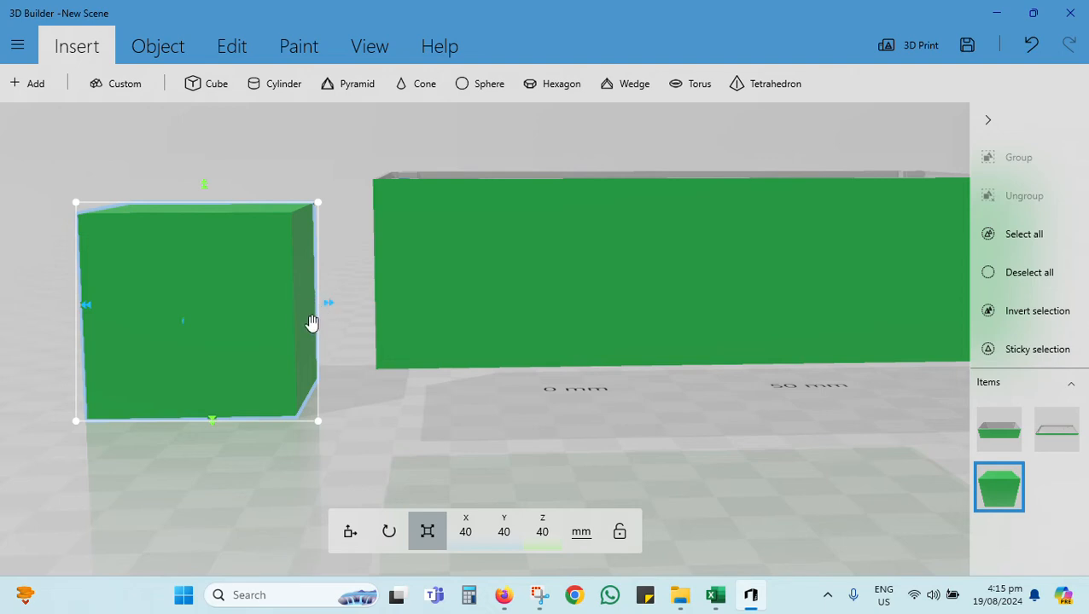
pyautogui.moveTo(328, 305); pyautogui.dragTo(148, 313)
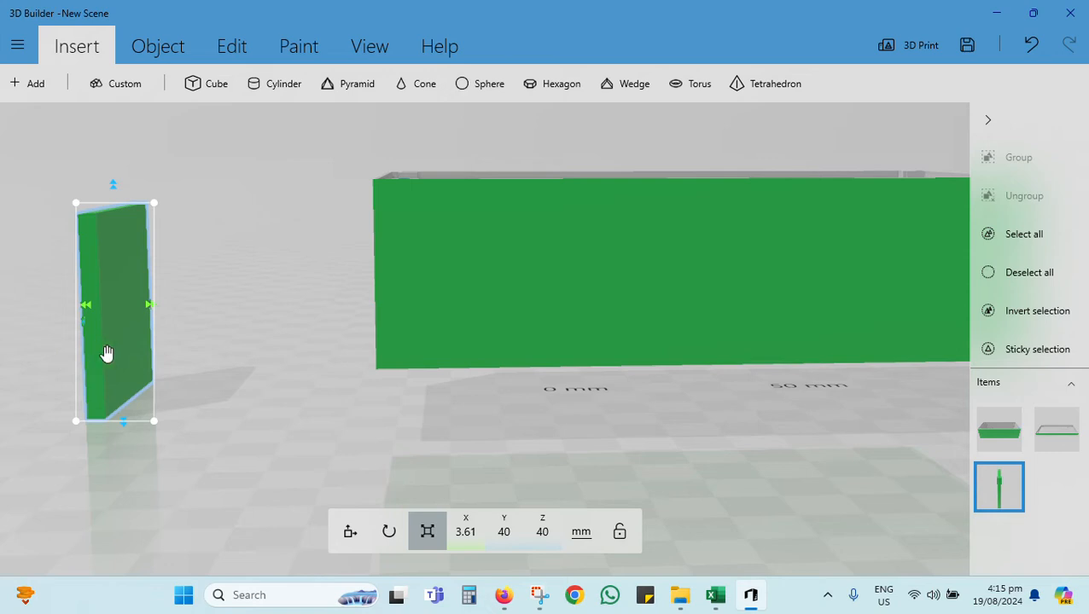
pyautogui.moveTo(418, 447); pyautogui.dragTo(386, 435)
pyautogui.moveTo(94, 325)
pyautogui.mouseDown()
pyautogui.moveTo(279, 324)
pyautogui.moveTo(243, 323)
pyautogui.mouseUp()
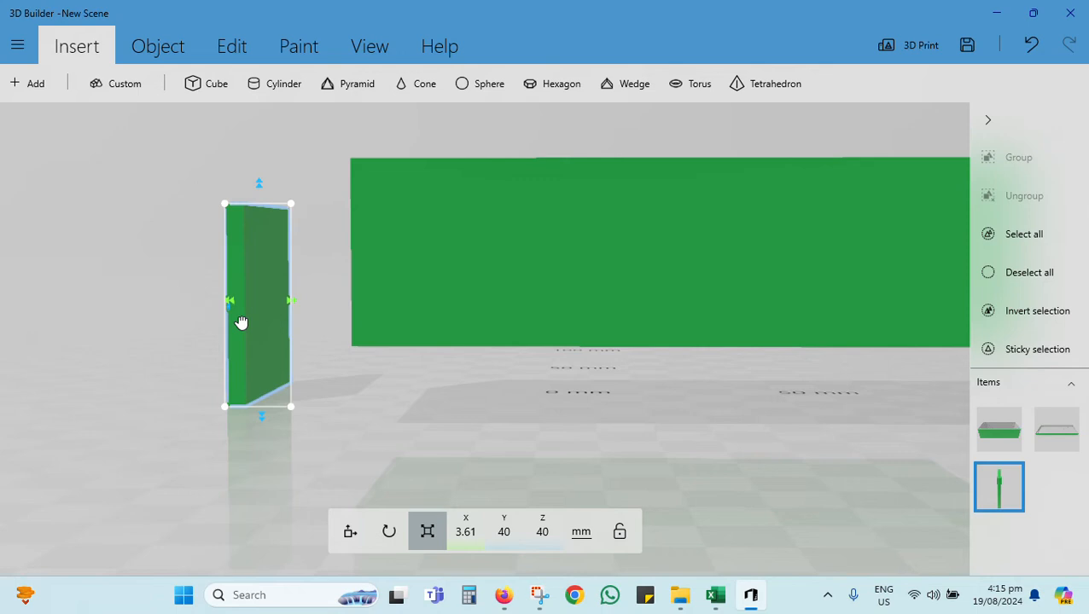
# Step: Paint the entire thin slab light blue and apply the color
pyautogui.click(300, 47)
pyautogui.click(142, 86)
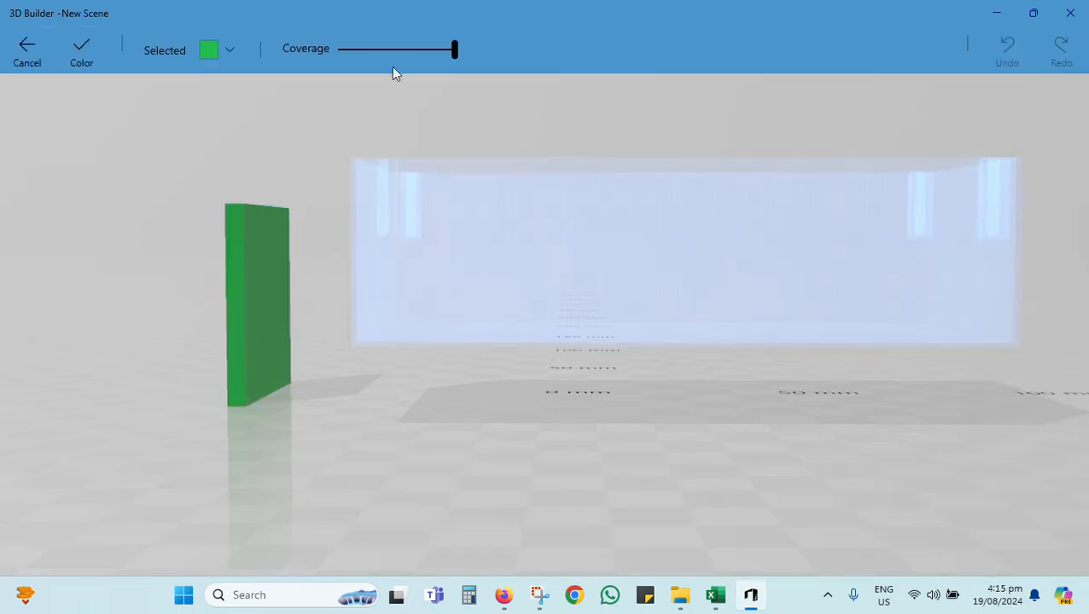
pyautogui.click(244, 51)
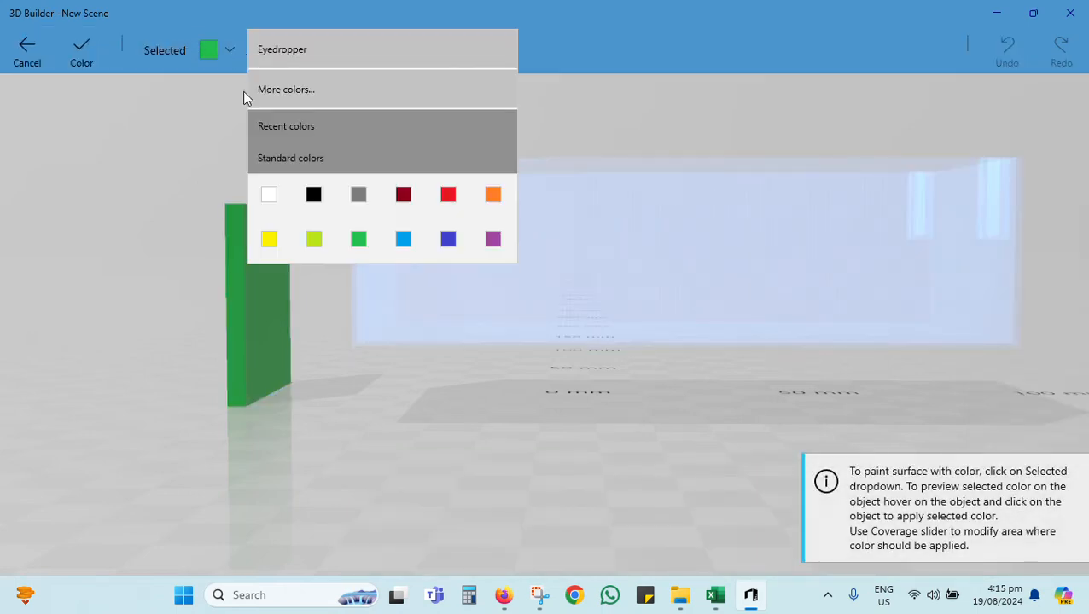
pyautogui.click(404, 243)
pyautogui.click(254, 272)
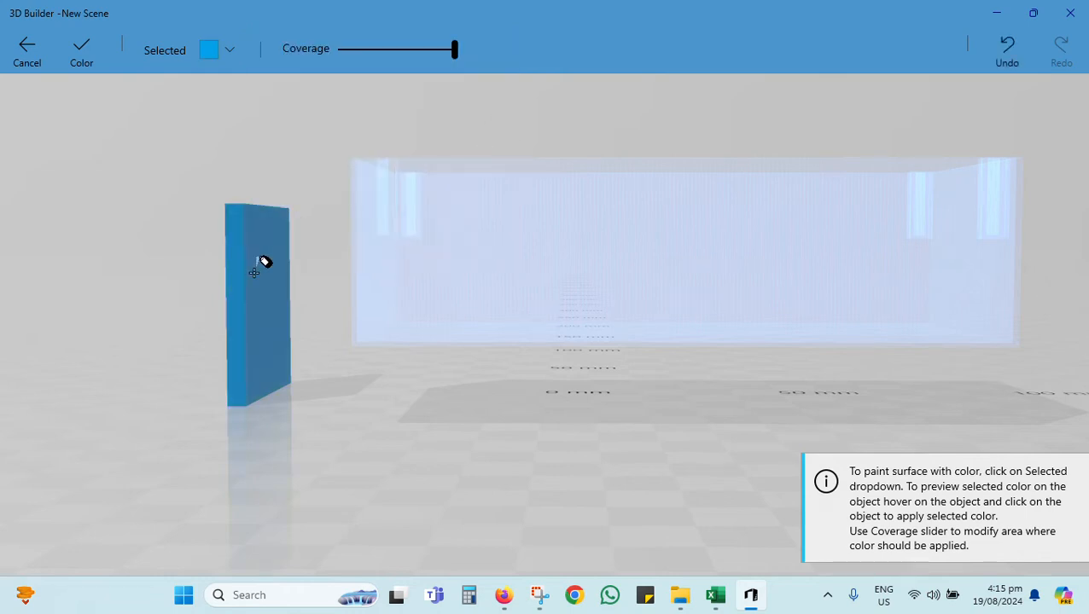
pyautogui.click(85, 44)
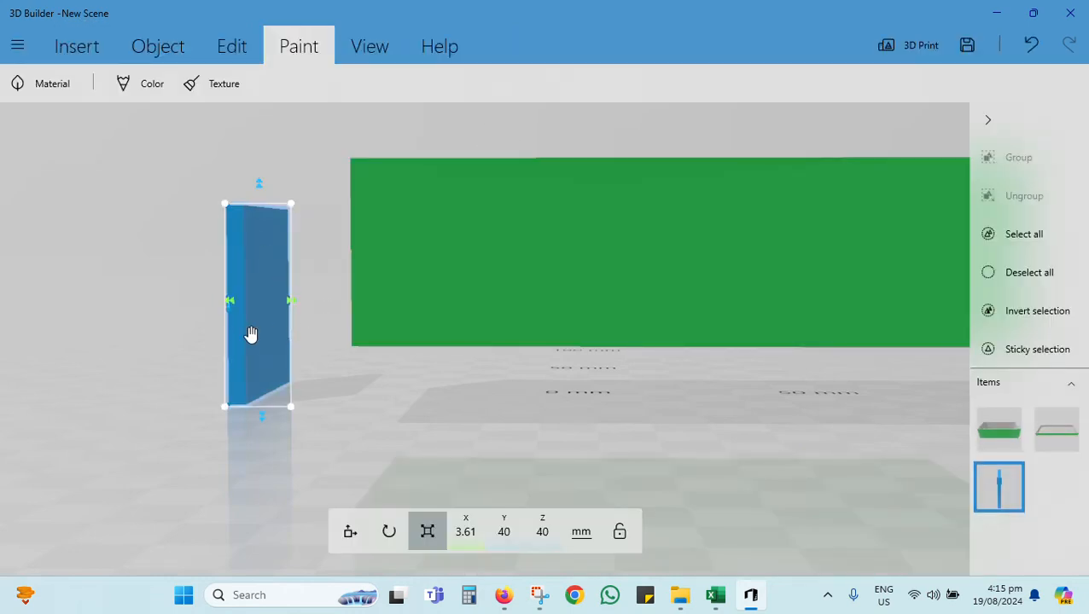
# Step: Move the blue slab through the base's front wall to about X -10.92 mm, Y -29.4 mm
pyautogui.moveTo(251, 334); pyautogui.dragTo(502, 283)
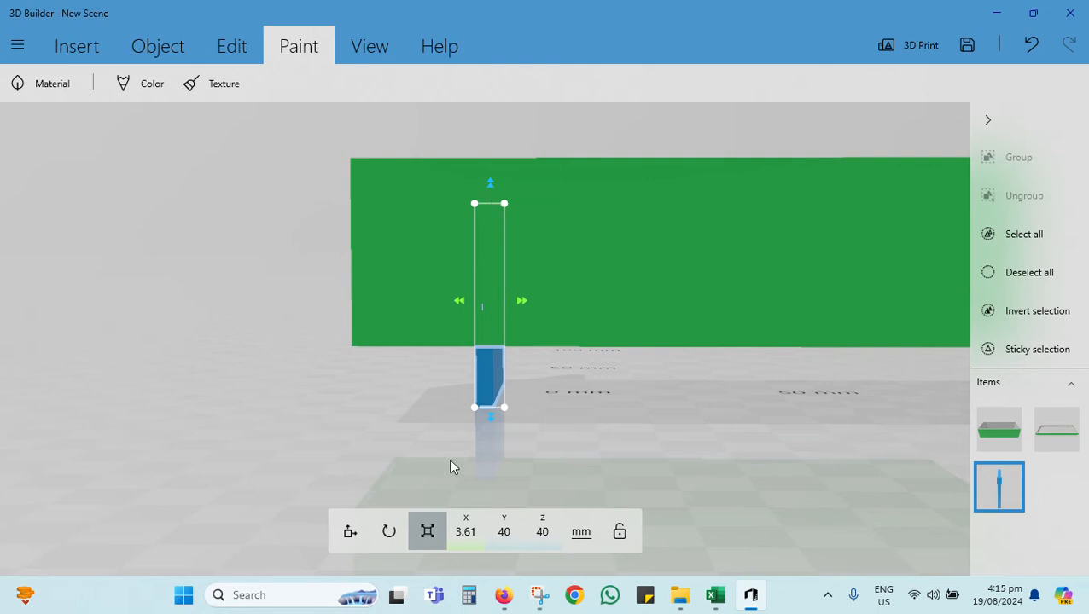
pyautogui.click(350, 532)
pyautogui.moveTo(492, 295); pyautogui.dragTo(495, 294)
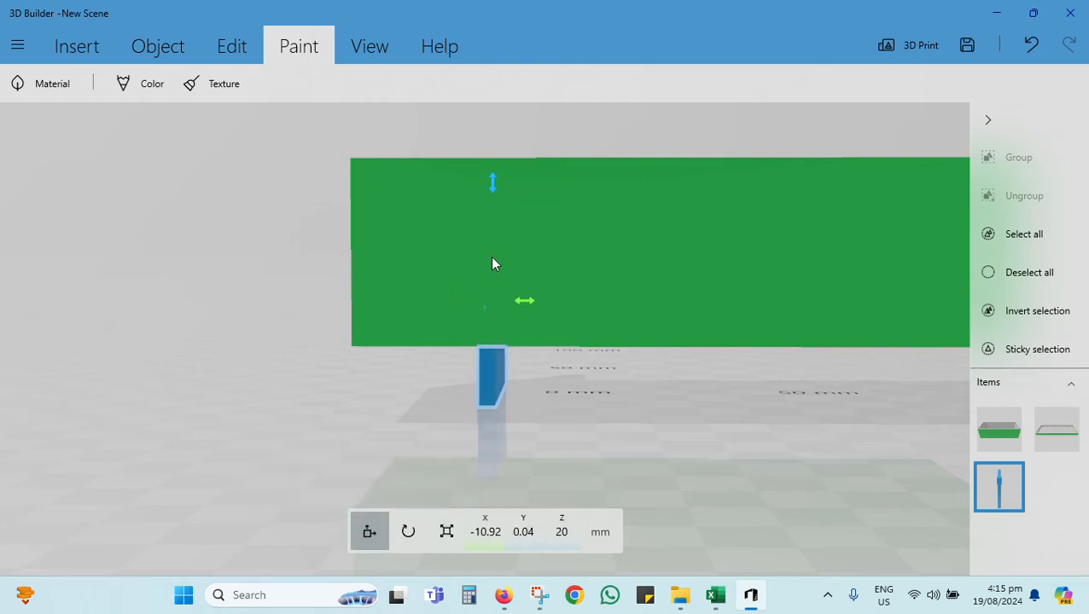
pyautogui.moveTo(489, 196); pyautogui.dragTo(489, 248)
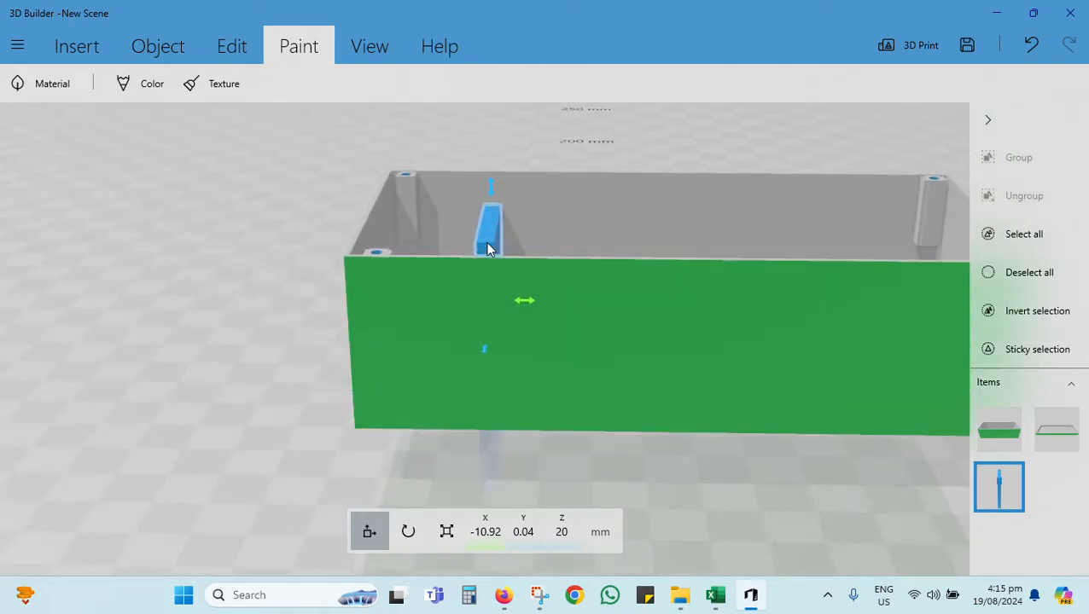
pyautogui.moveTo(484, 351); pyautogui.dragTo(451, 425)
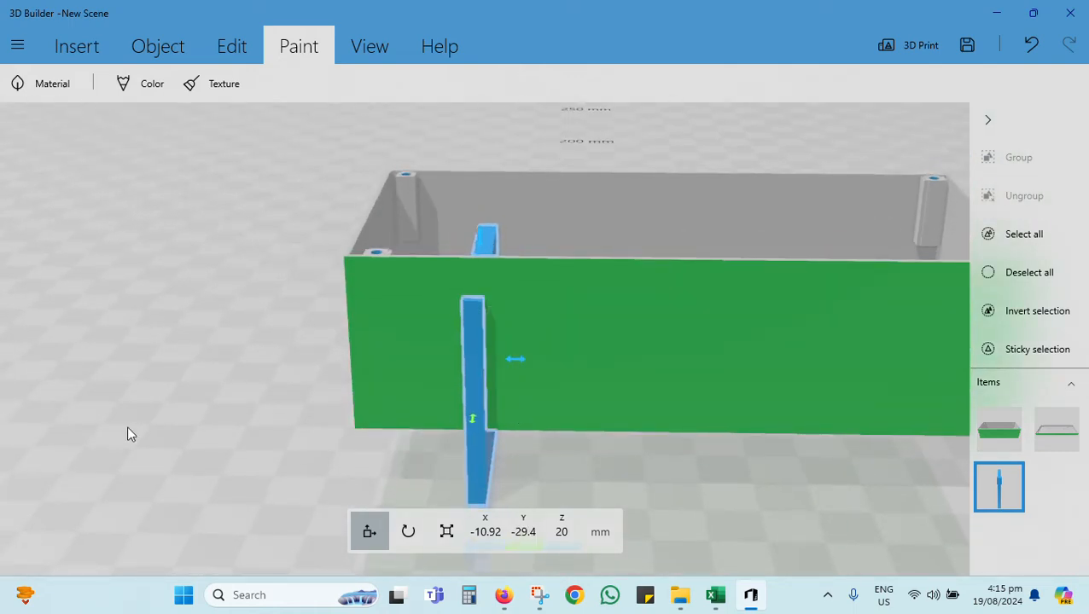
pyautogui.moveTo(378, 453); pyautogui.dragTo(387, 407)
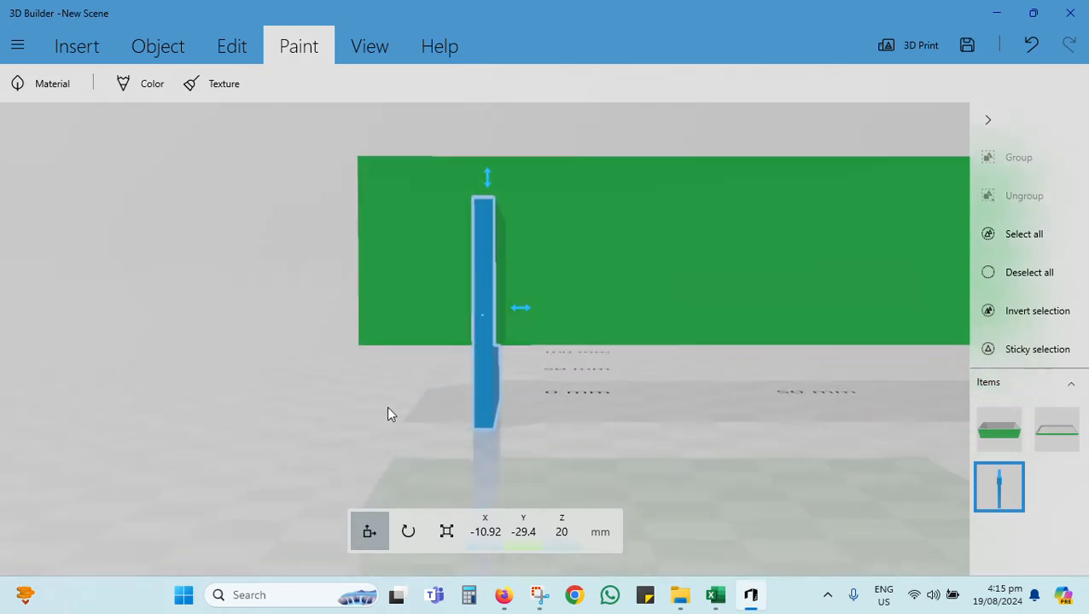
# Step: Shrink the slab to about 20.4 mm high in Z and 1.96 mm wide in X
pyautogui.click(446, 542)
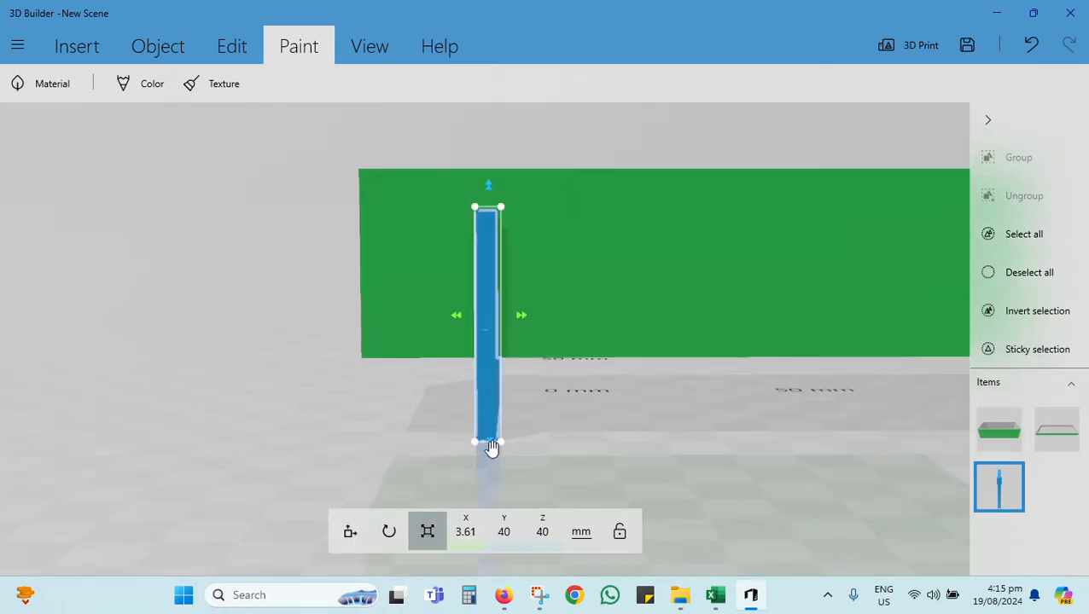
pyautogui.moveTo(490, 452); pyautogui.dragTo(488, 344)
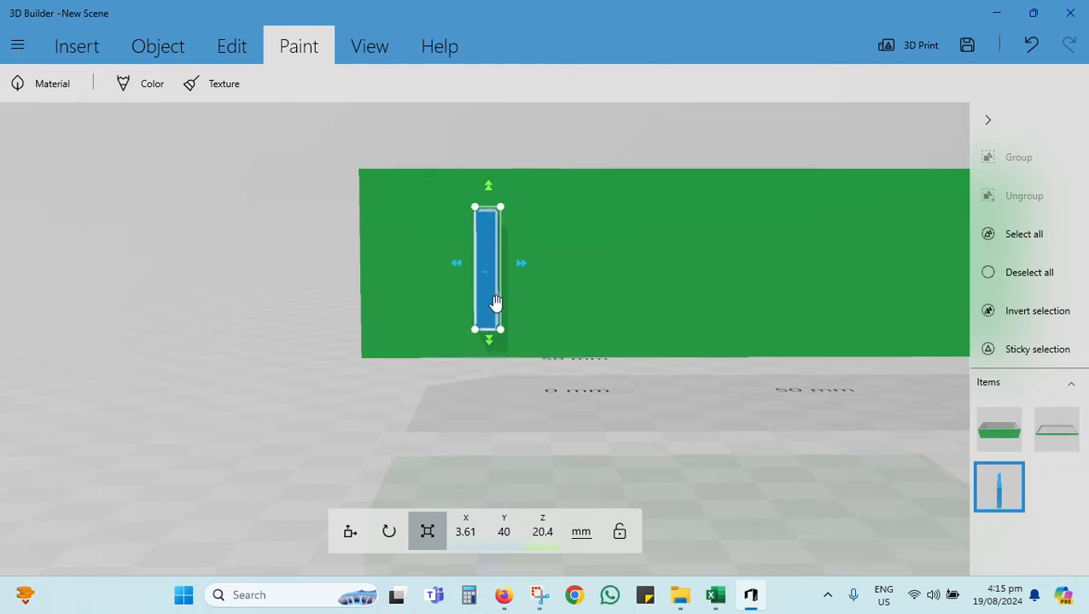
pyautogui.moveTo(518, 267); pyautogui.dragTo(510, 271)
pyautogui.moveTo(267, 311); pyautogui.dragTo(508, 354)
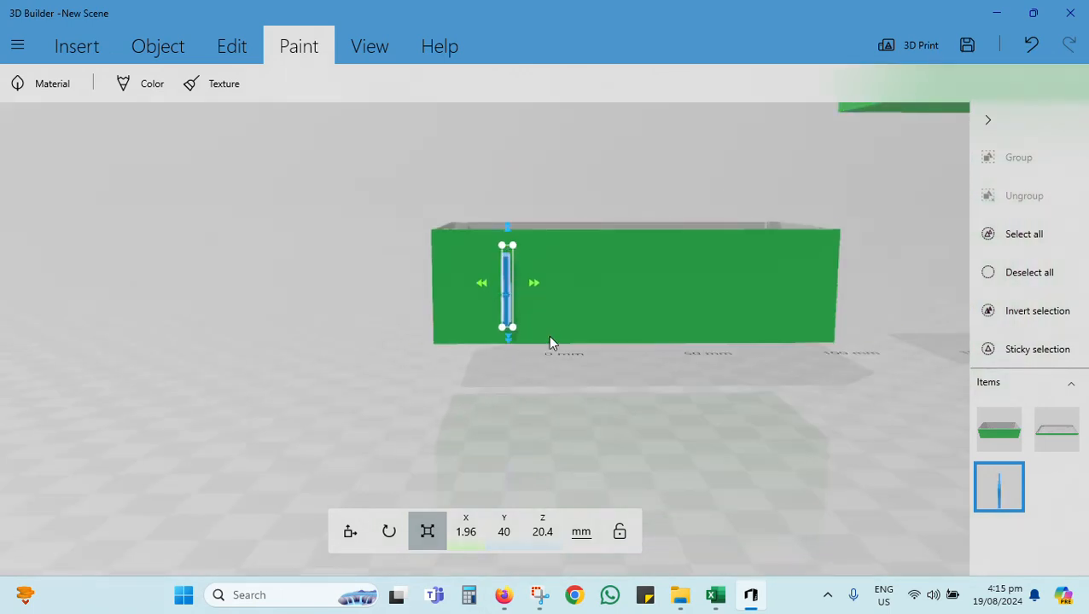
# Step: Move the narrowed slab along the base's front wall to about X 7.61 mm
pyautogui.click(350, 532)
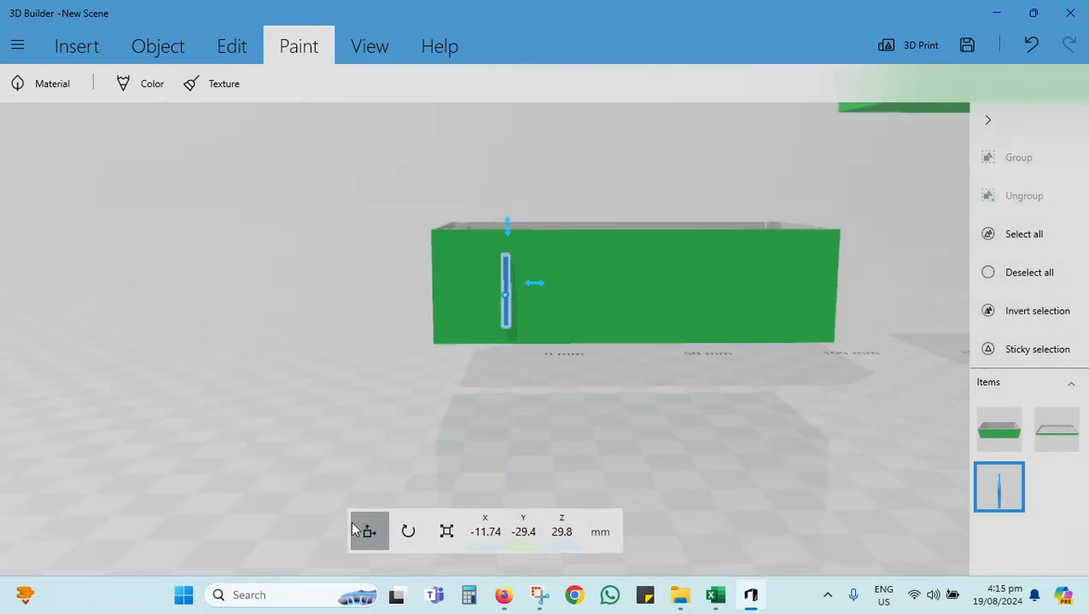
pyautogui.moveTo(511, 293); pyautogui.dragTo(580, 292)
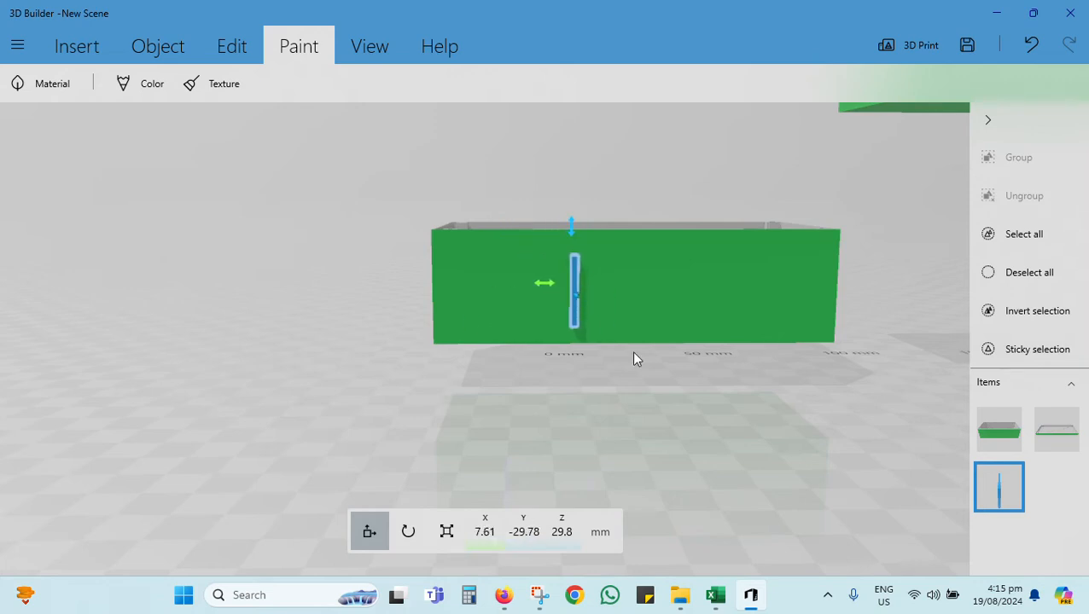
pyautogui.moveTo(631, 351); pyautogui.dragTo(668, 421)
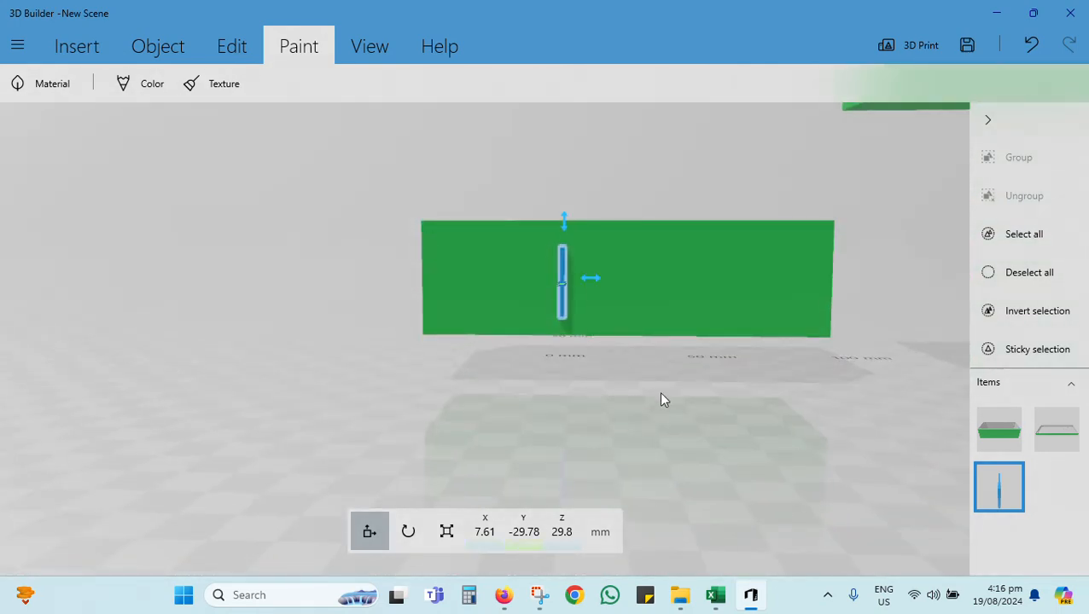
# Step: Duplicate the slab three times and line the copies up beside it at about X 12.28, 16.81 and 22.07 mm
pyautogui.hotkey('ctrl', 'd')
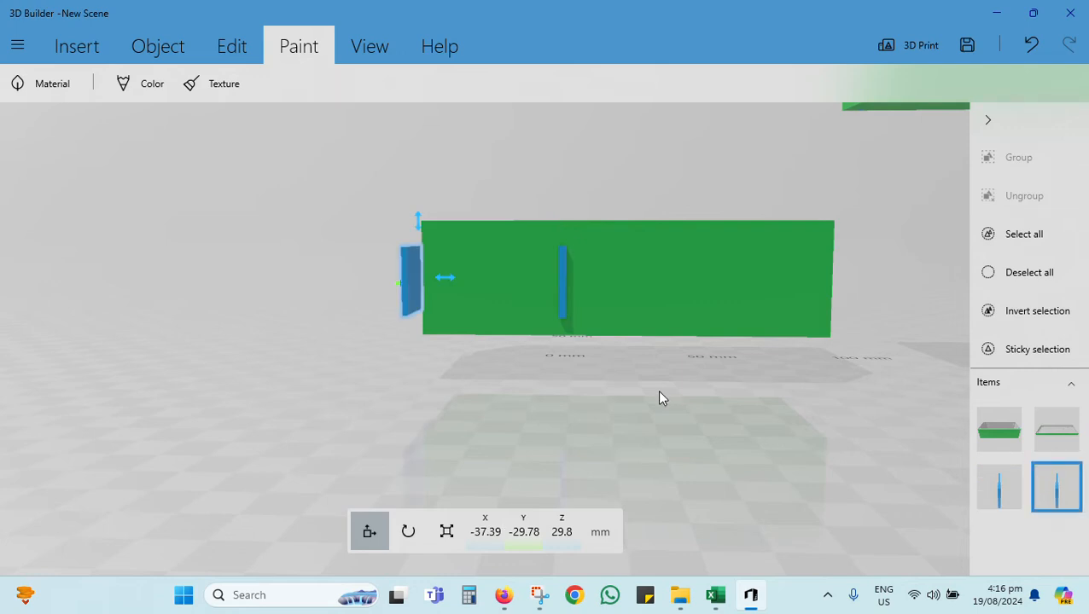
pyautogui.moveTo(453, 284); pyautogui.dragTo(611, 290)
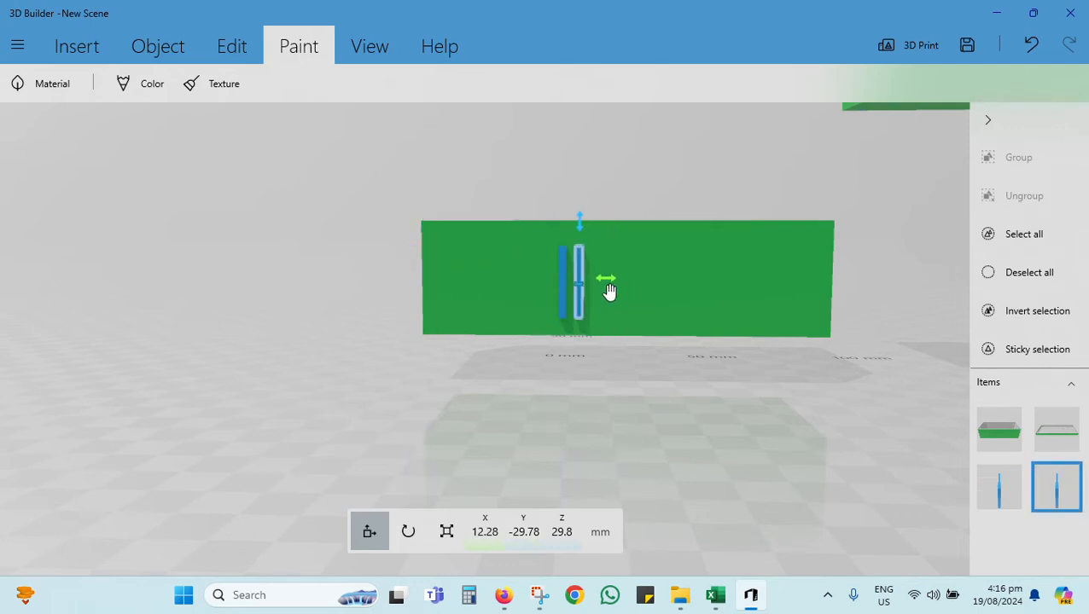
pyautogui.hotkey('ctrl', 'd')
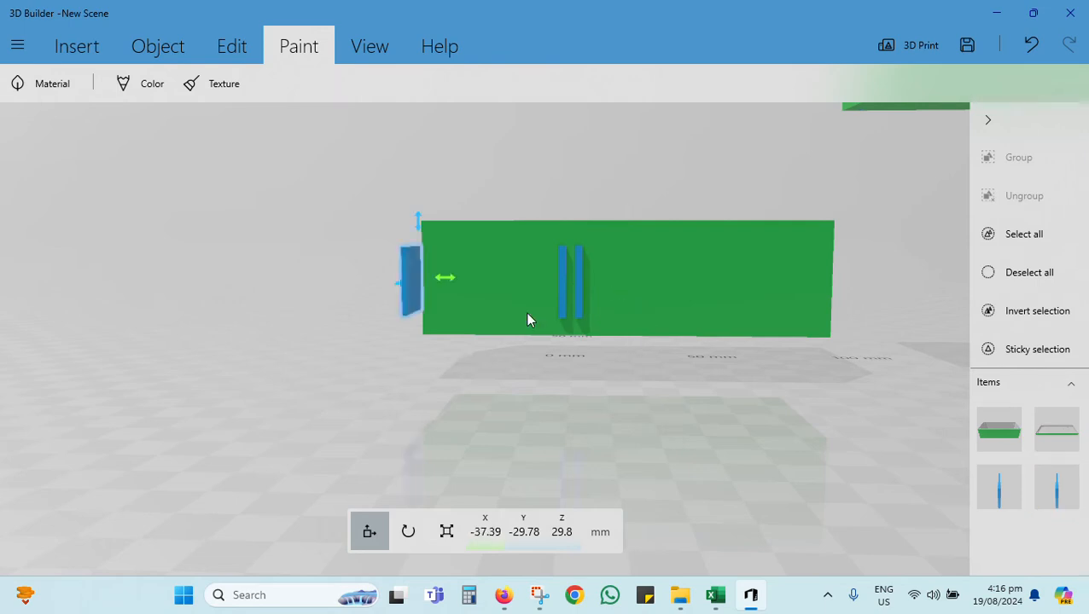
pyautogui.moveTo(444, 282); pyautogui.dragTo(625, 295)
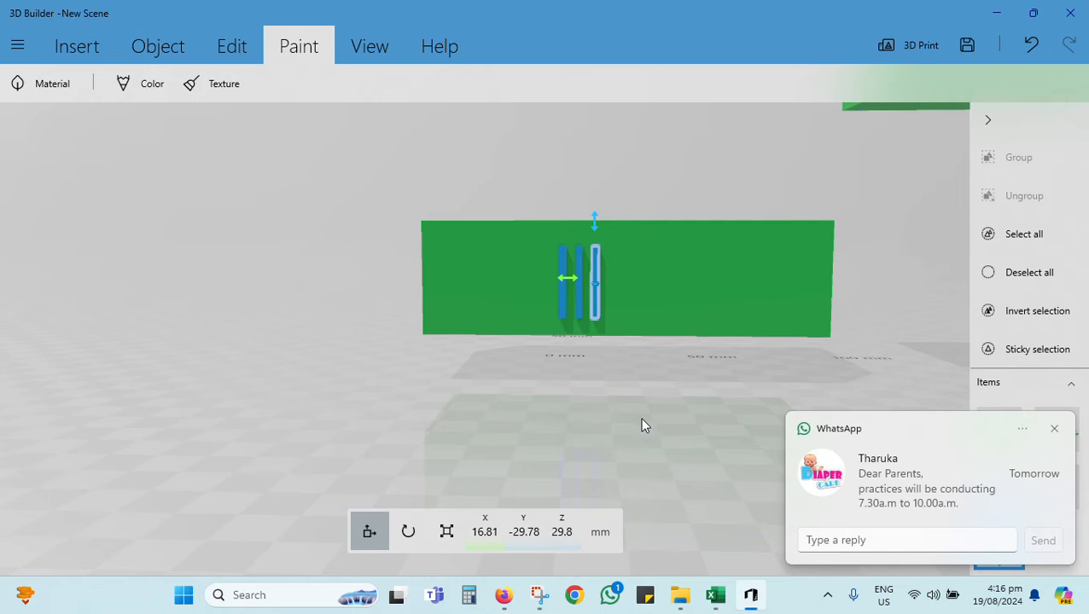
pyautogui.hotkey('ctrl', 'd')
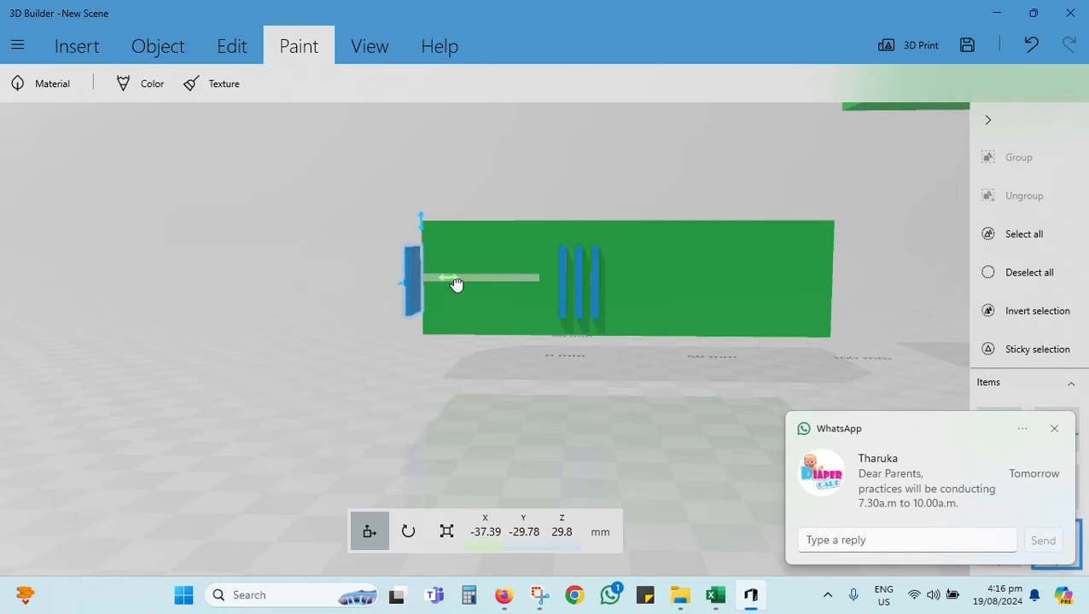
pyautogui.moveTo(456, 284); pyautogui.dragTo(647, 299)
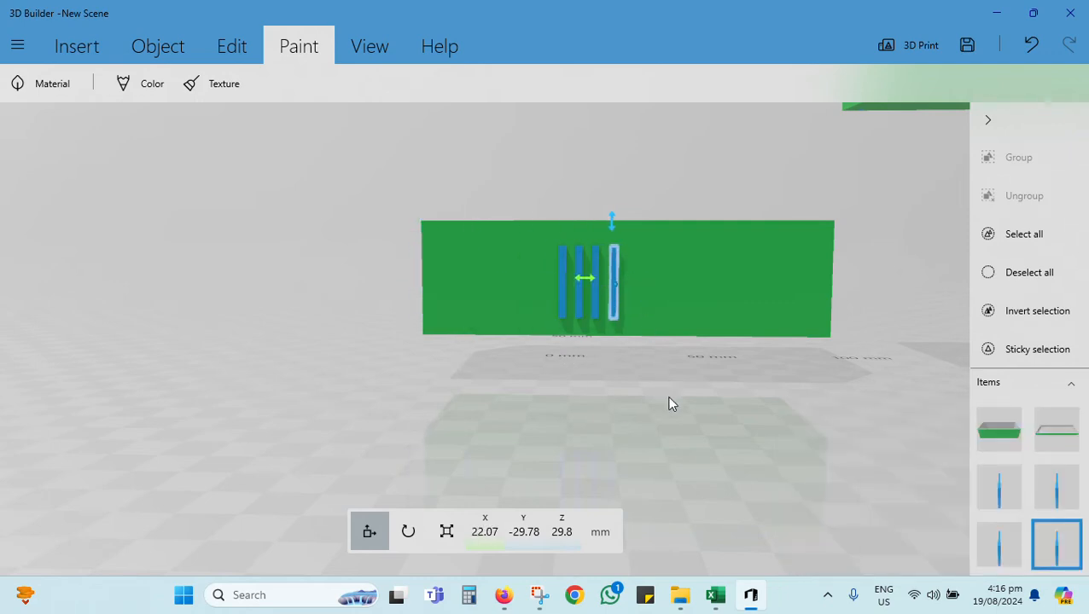
# Step: Add two more slab copies to the row along the front wall, at about X 26.05 and 37.36 mm
pyautogui.hotkey('ctrl', 'z')
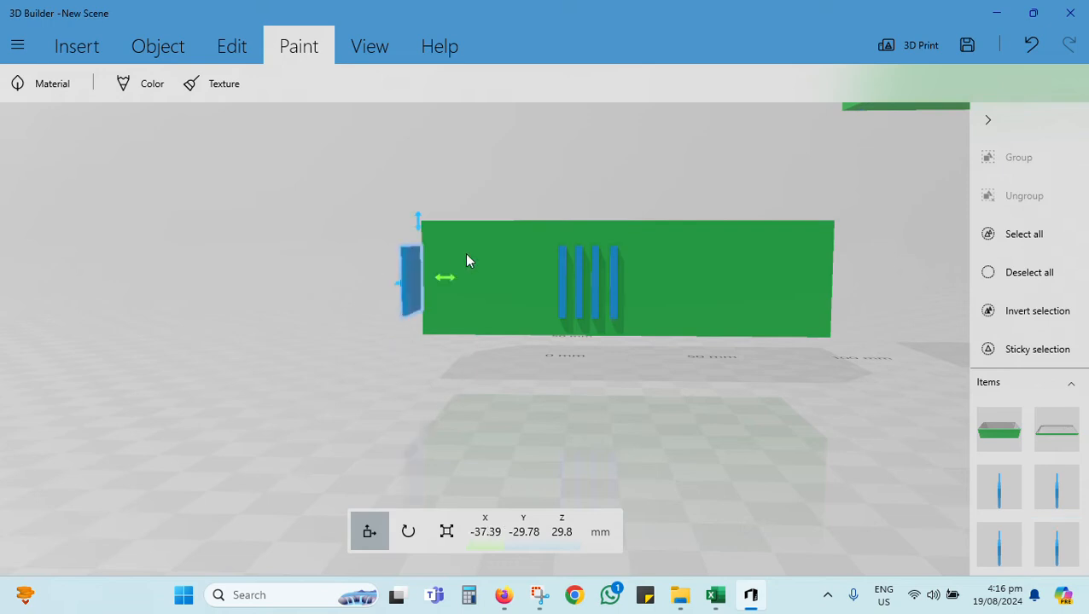
pyautogui.moveTo(454, 285); pyautogui.dragTo(676, 297)
pyautogui.moveTo(658, 299); pyautogui.dragTo(664, 300)
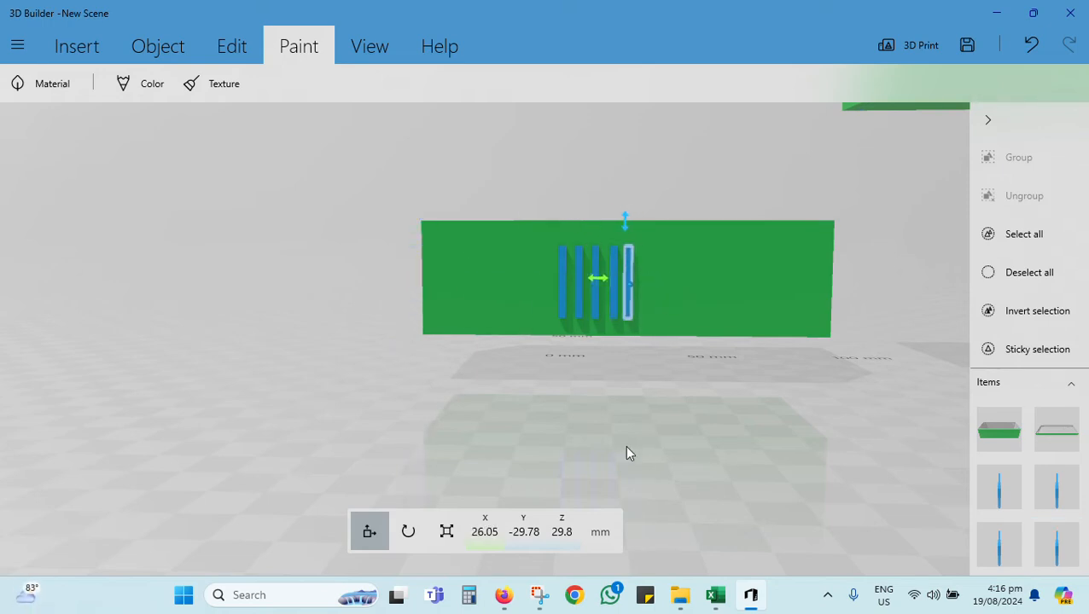
pyautogui.hotkey('ctrl', 'z')
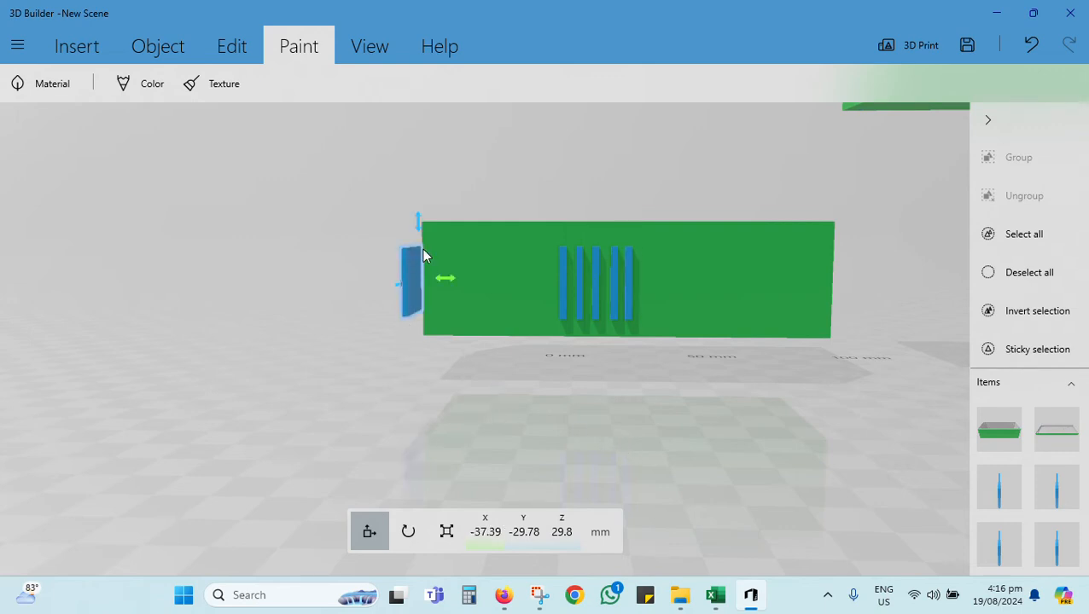
pyautogui.moveTo(450, 284); pyautogui.dragTo(639, 282)
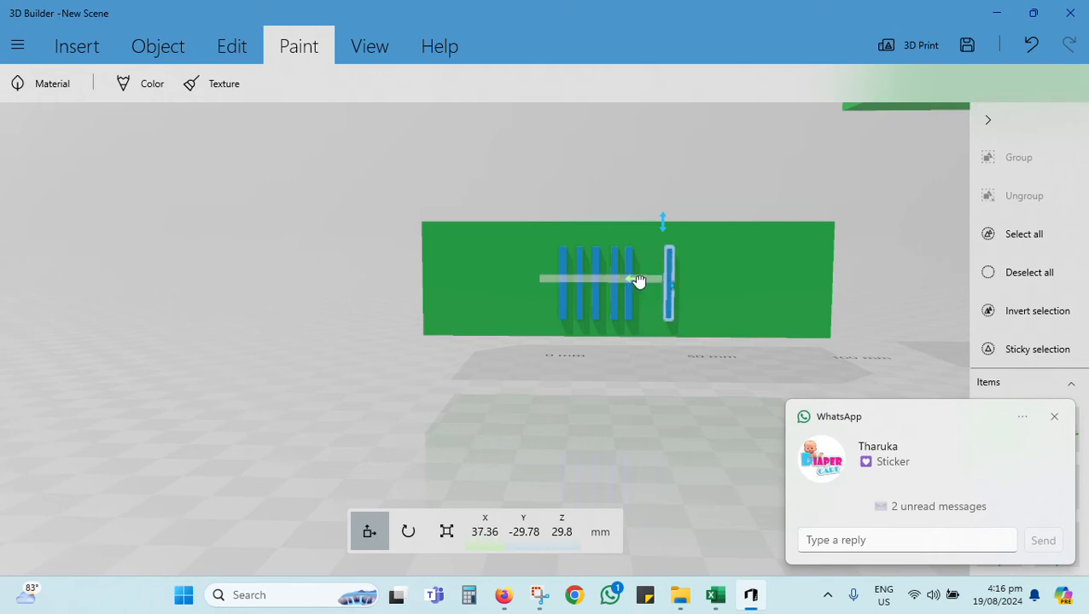
pyautogui.click(649, 337)
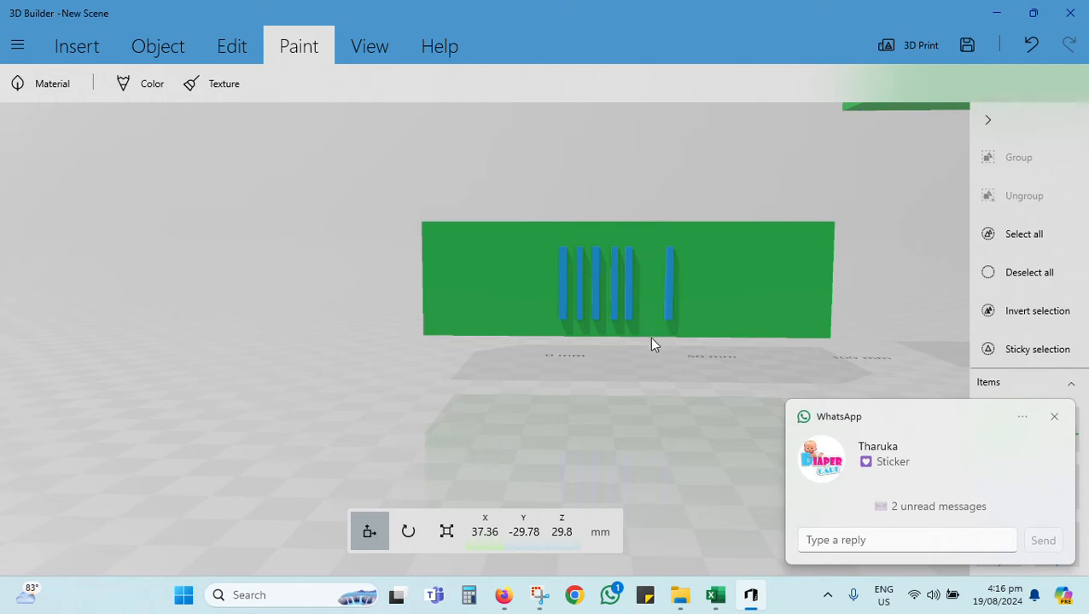
# Step: Even out the row's spacing by moving the fifth slab to about X 28.35 mm and the sixth to about X 34.43 mm
pyautogui.click(626, 278)
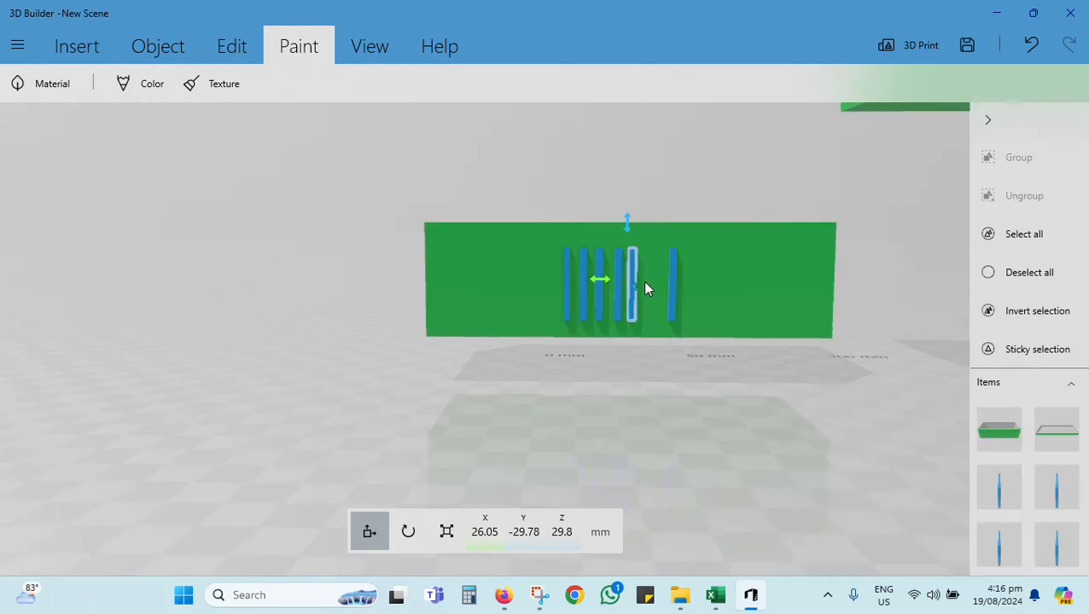
pyautogui.moveTo(601, 283); pyautogui.dragTo(611, 284)
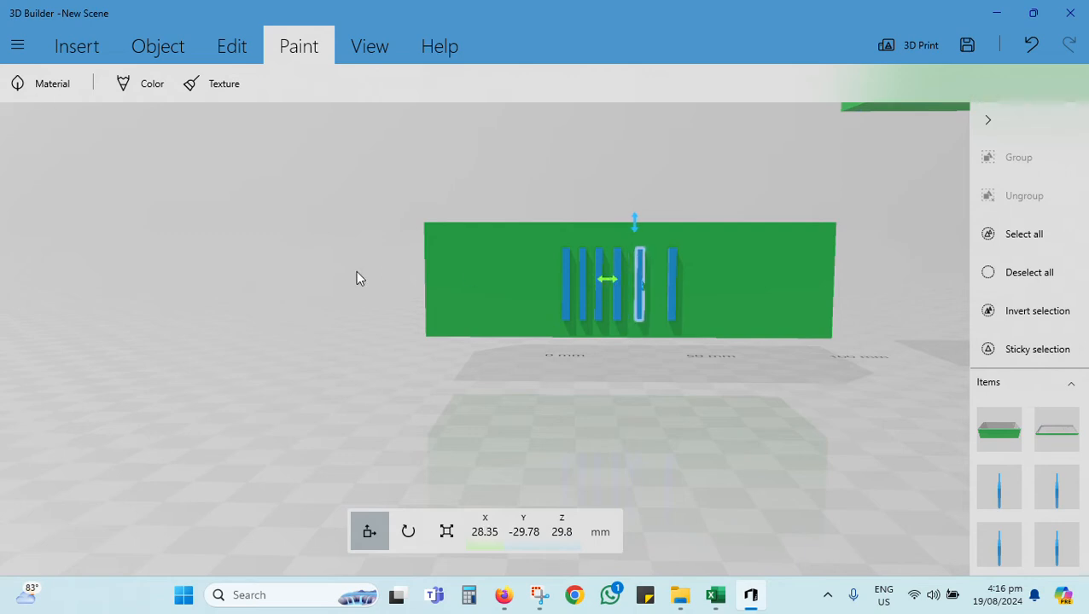
pyautogui.click(671, 287)
pyautogui.moveTo(643, 287); pyautogui.dragTo(632, 289)
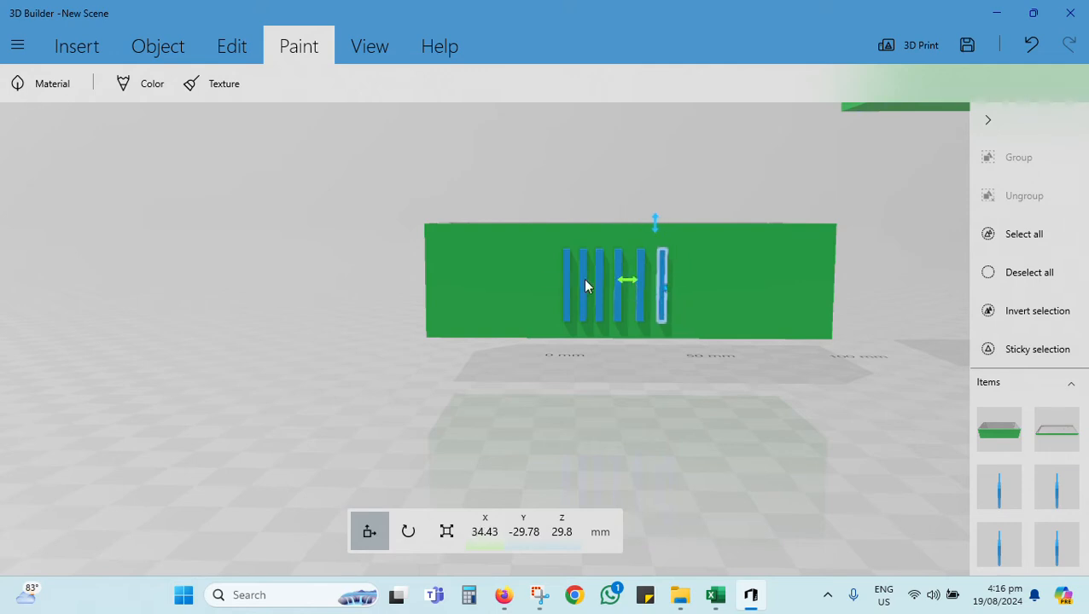
# Step: Place a seventh slab copy at the right end of the row, at about X 40.31 mm, and deselect it
pyautogui.click(335, 282)
pyautogui.moveTo(389, 261)
pyautogui.mouseDown()
pyautogui.moveTo(316, 268)
pyautogui.moveTo(409, 272)
pyautogui.moveTo(381, 438)
pyautogui.moveTo(401, 309)
pyautogui.moveTo(385, 273)
pyautogui.mouseUp()
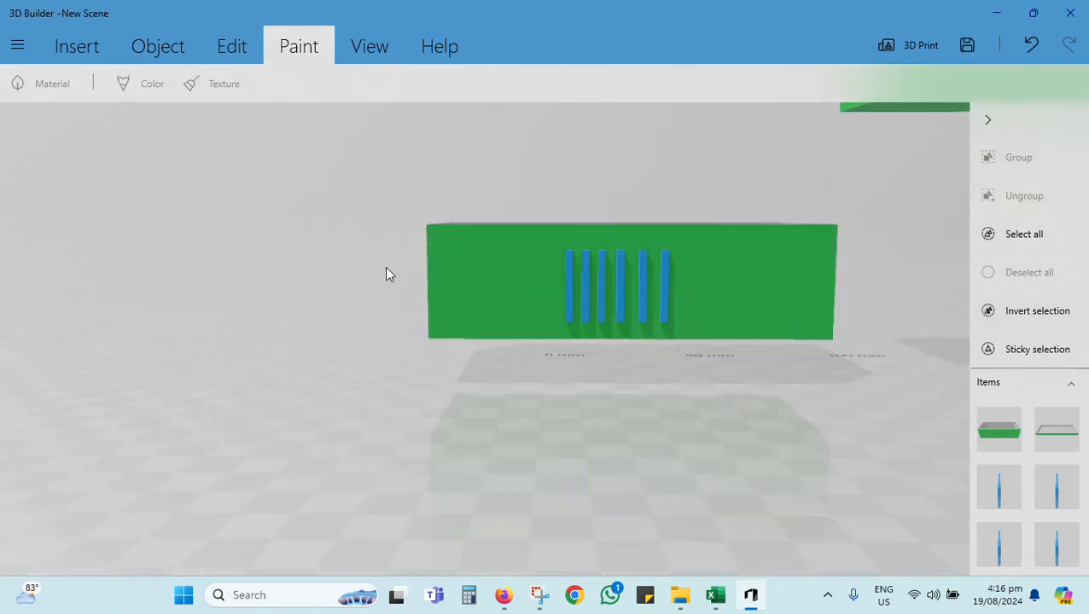
pyautogui.click(399, 302)
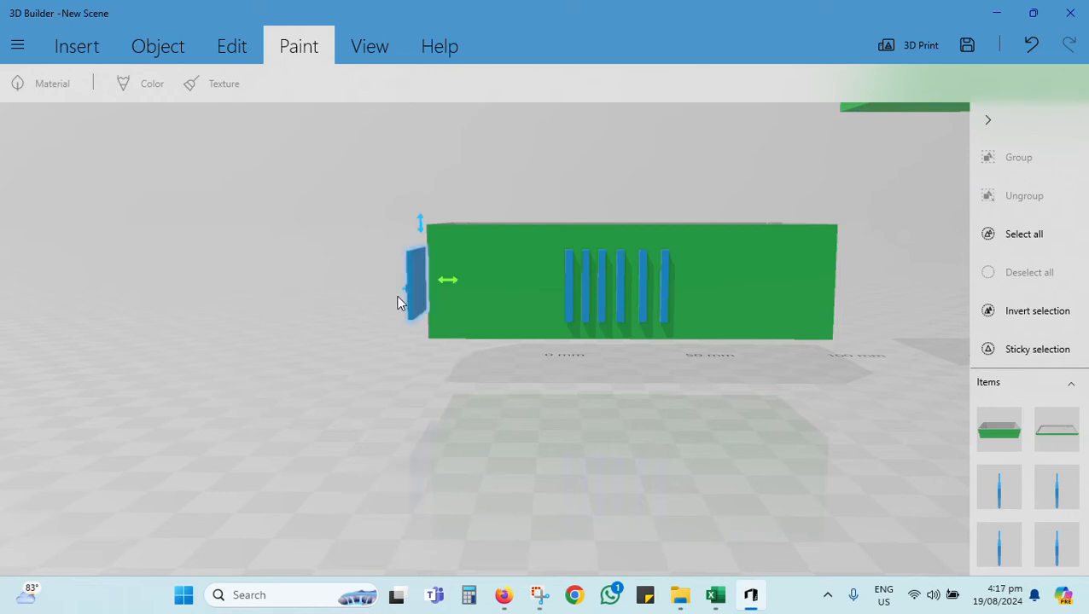
pyautogui.moveTo(447, 282); pyautogui.dragTo(703, 294)
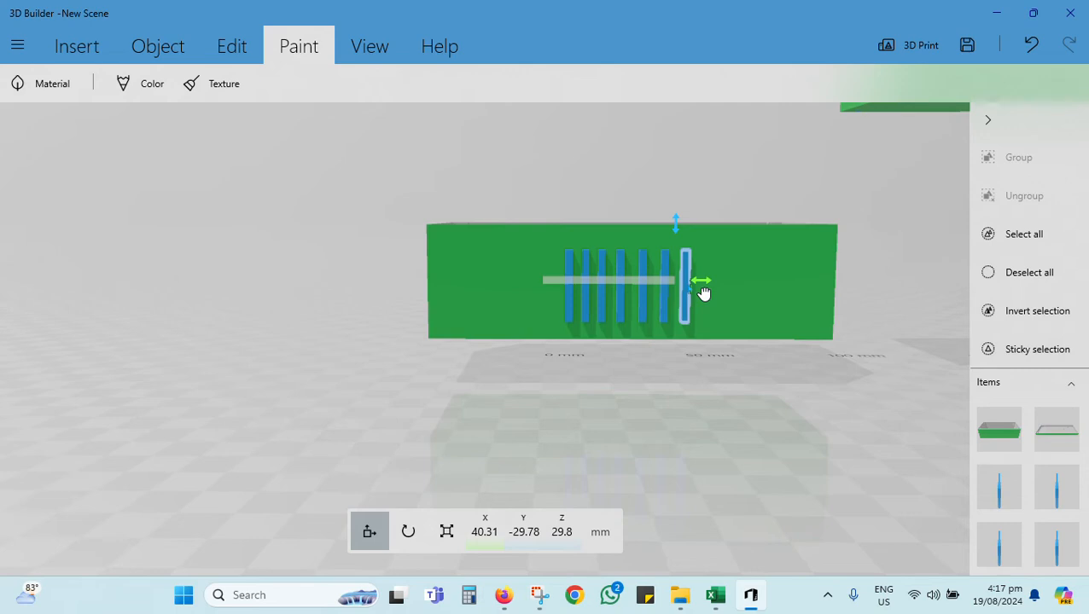
pyautogui.click(234, 284)
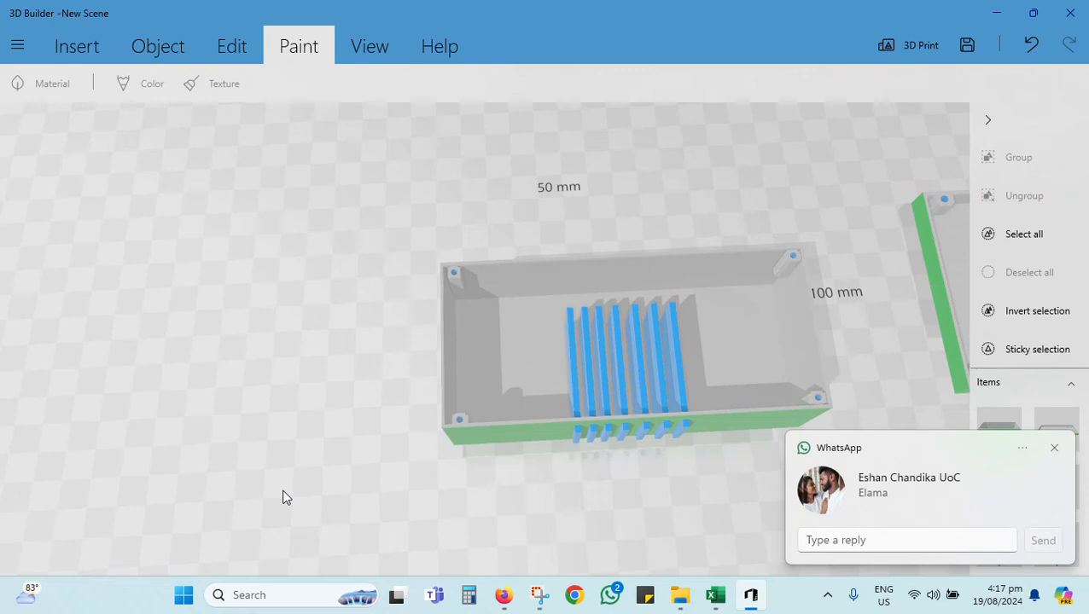
# Step: Subtract the leftmost slab from the base to cut a slot through its front wall
pyautogui.moveTo(286, 497); pyautogui.dragTo(241, 403)
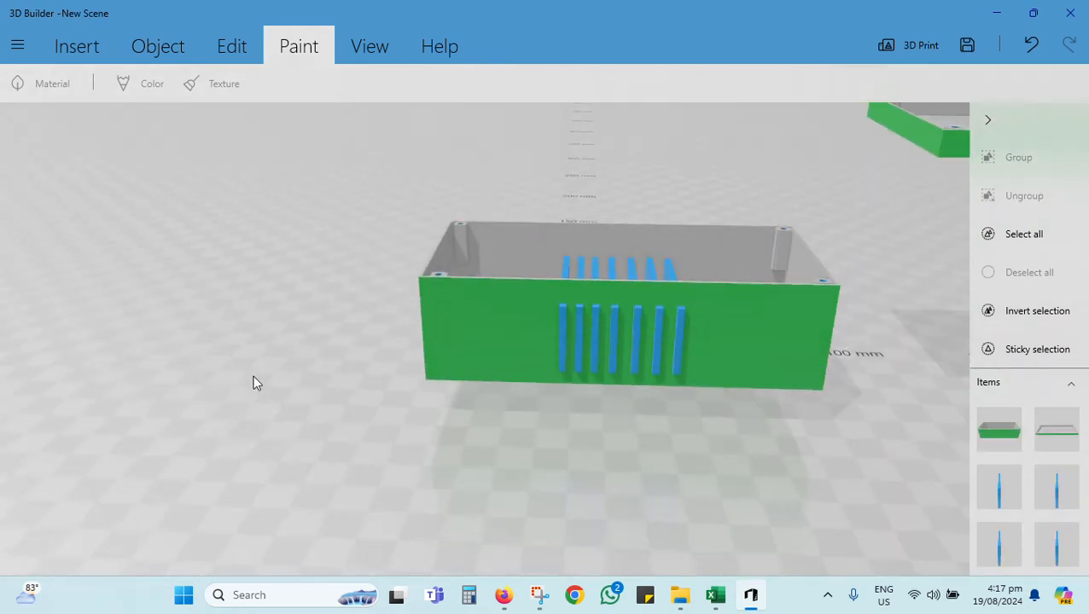
pyautogui.moveTo(253, 376); pyautogui.dragTo(269, 452)
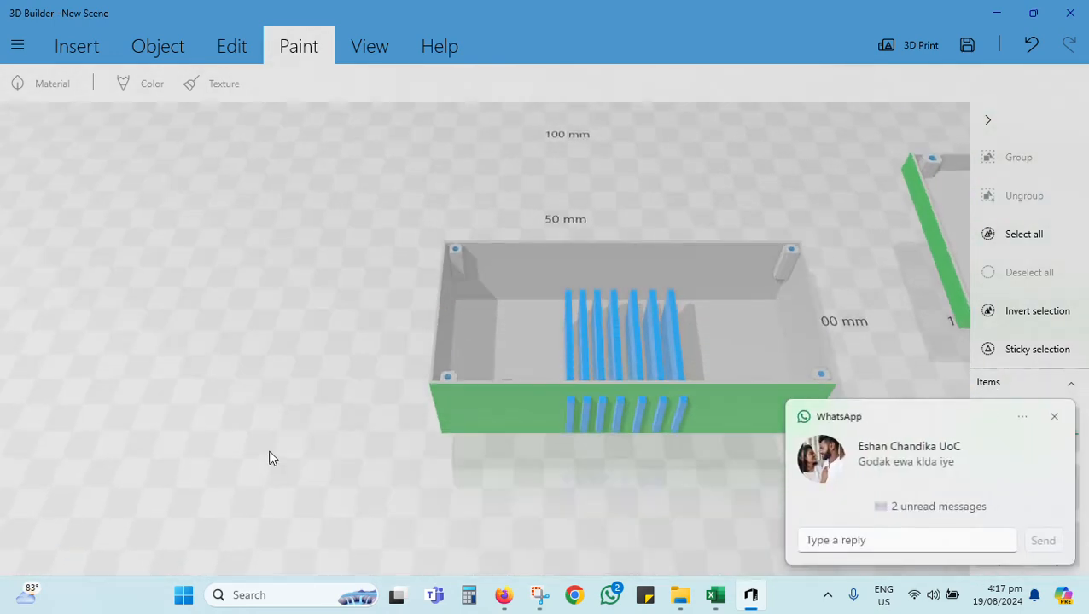
pyautogui.click(568, 368)
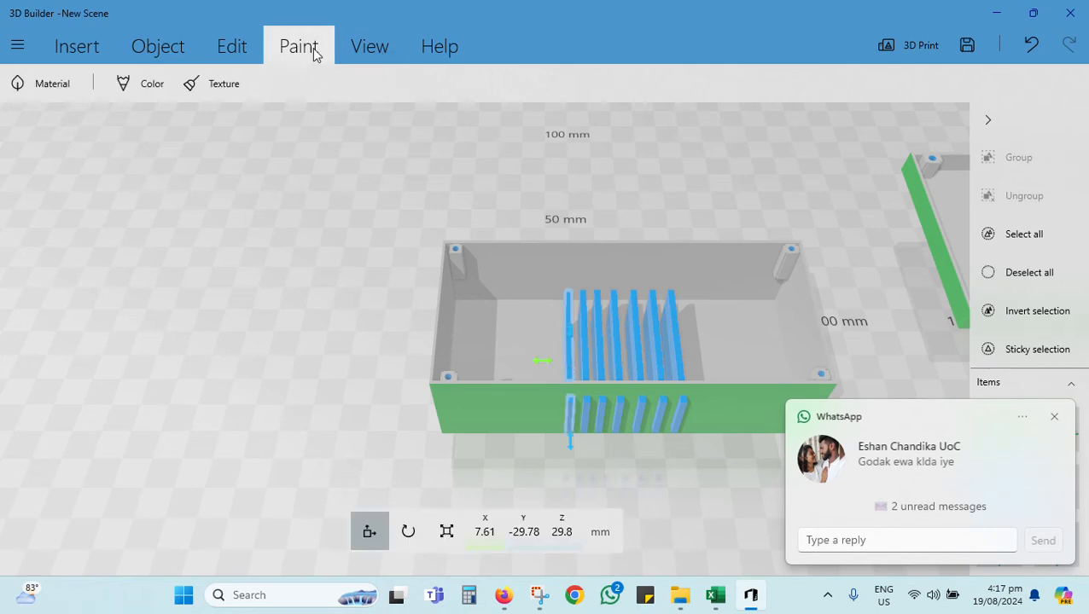
pyautogui.click(220, 48)
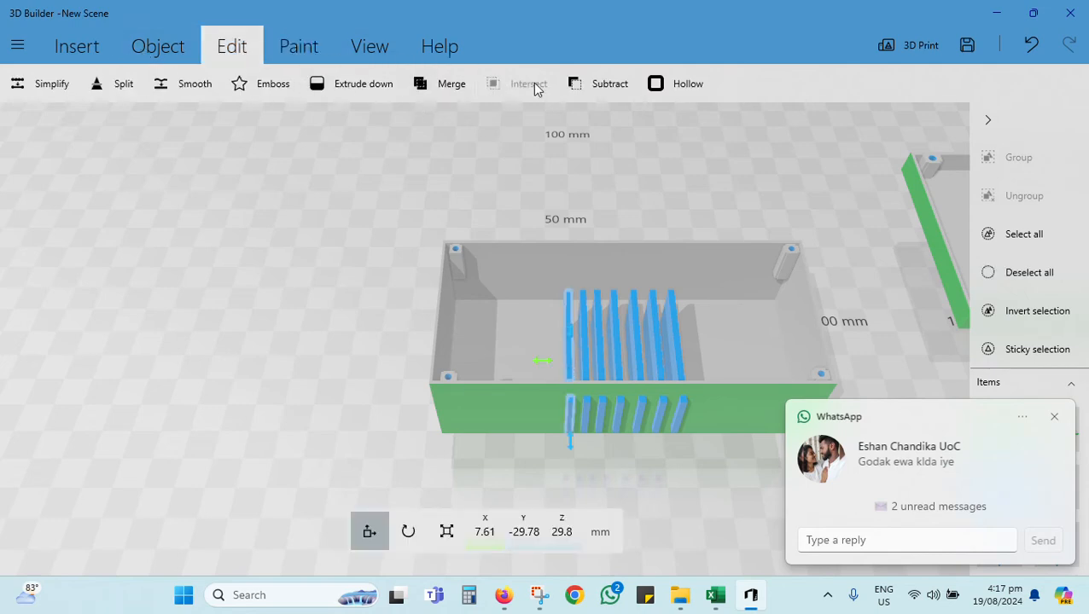
# Step: Subtract the second and third slabs from the base to cut two more slots through its front wall
pyautogui.click(581, 330)
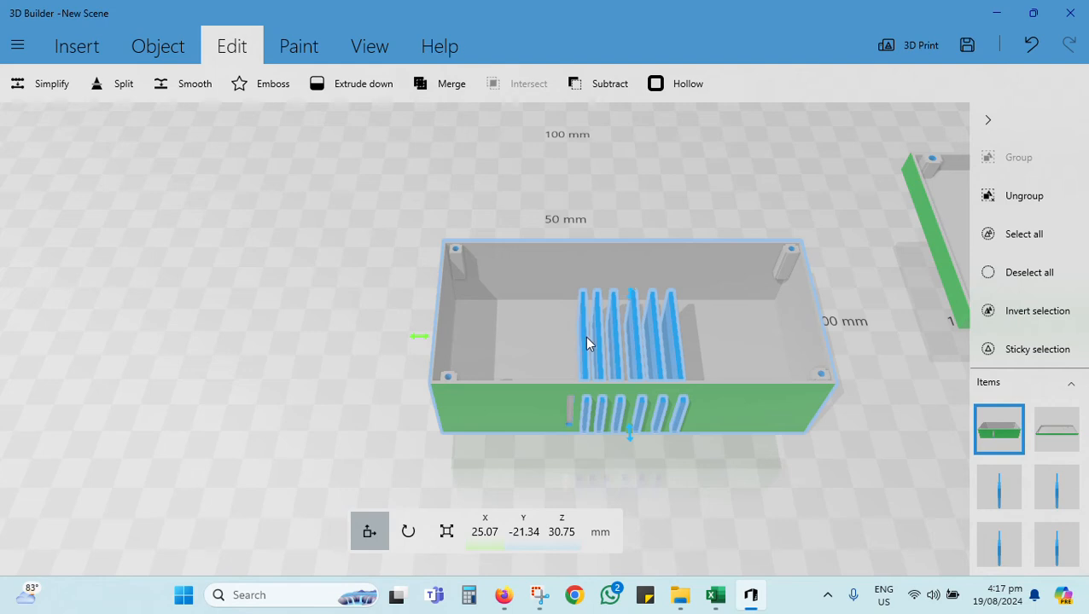
pyautogui.click(585, 338)
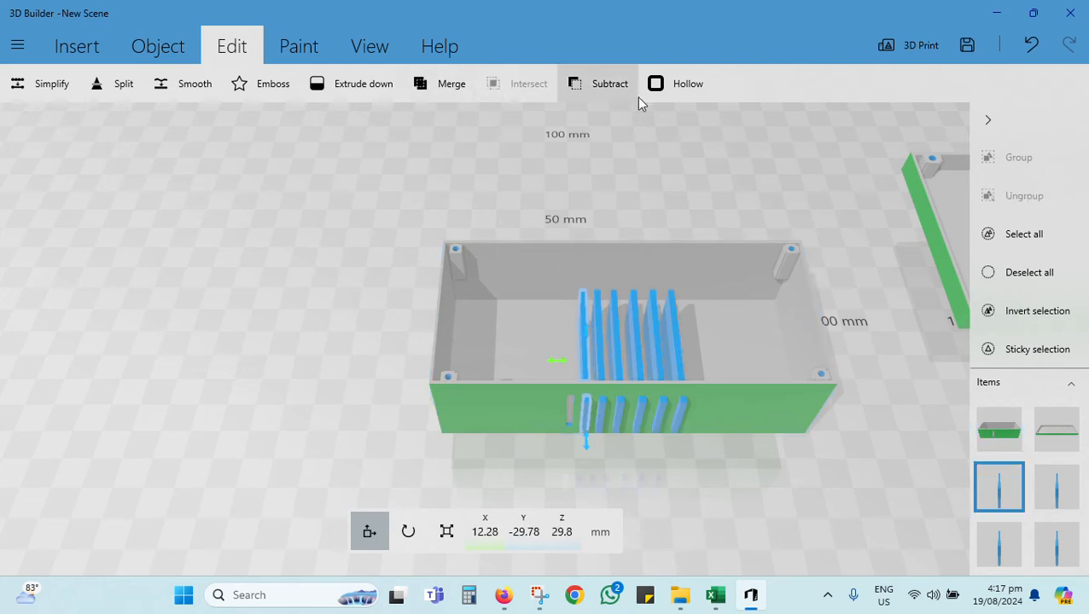
pyautogui.click(599, 83)
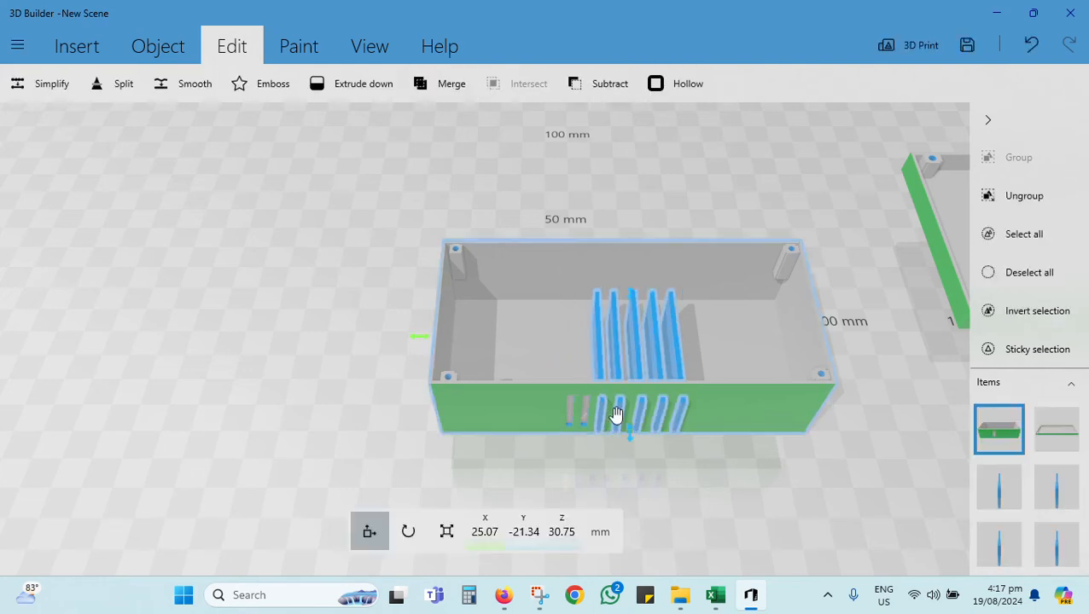
pyautogui.click(598, 348)
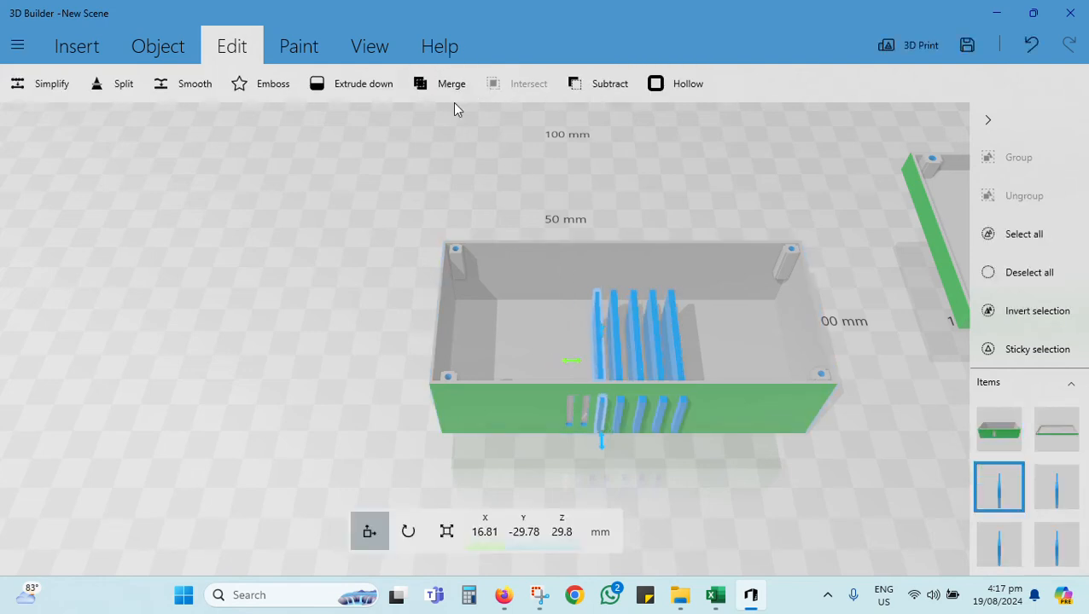
pyautogui.click(602, 83)
# Step: Cut the fourth and fifth slots in the front wall by subtracting the next two slabs from the base
pyautogui.click(617, 342)
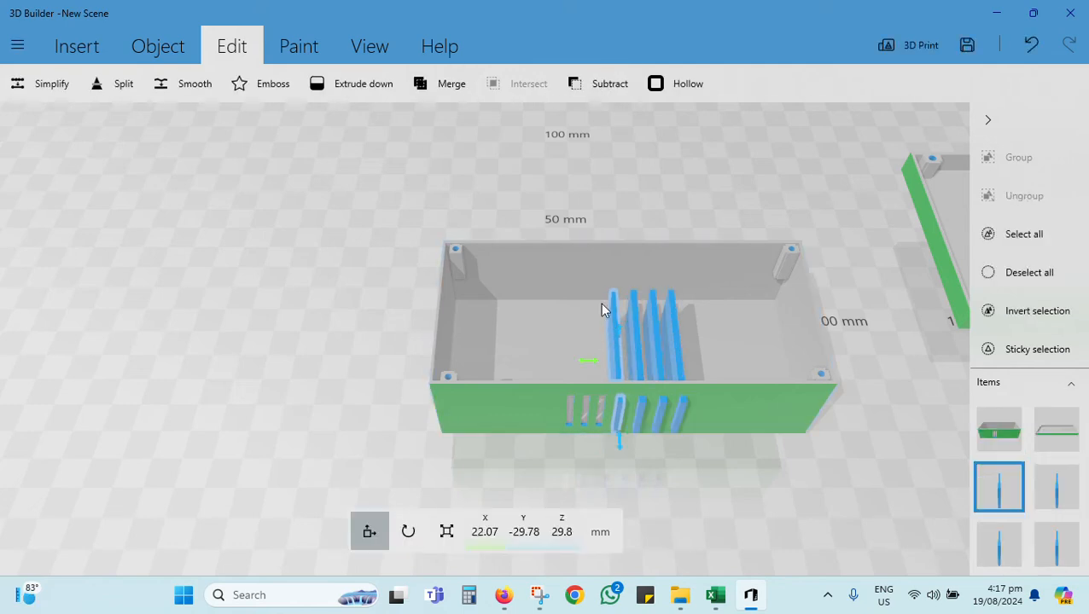
pyautogui.click(597, 83)
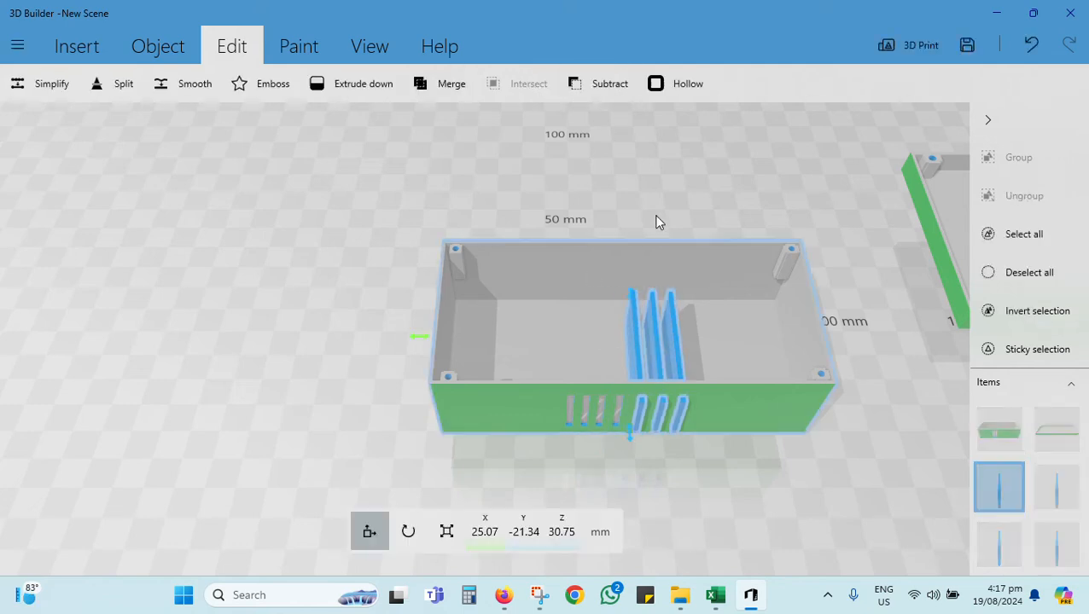
pyautogui.click(634, 326)
pyautogui.click(597, 82)
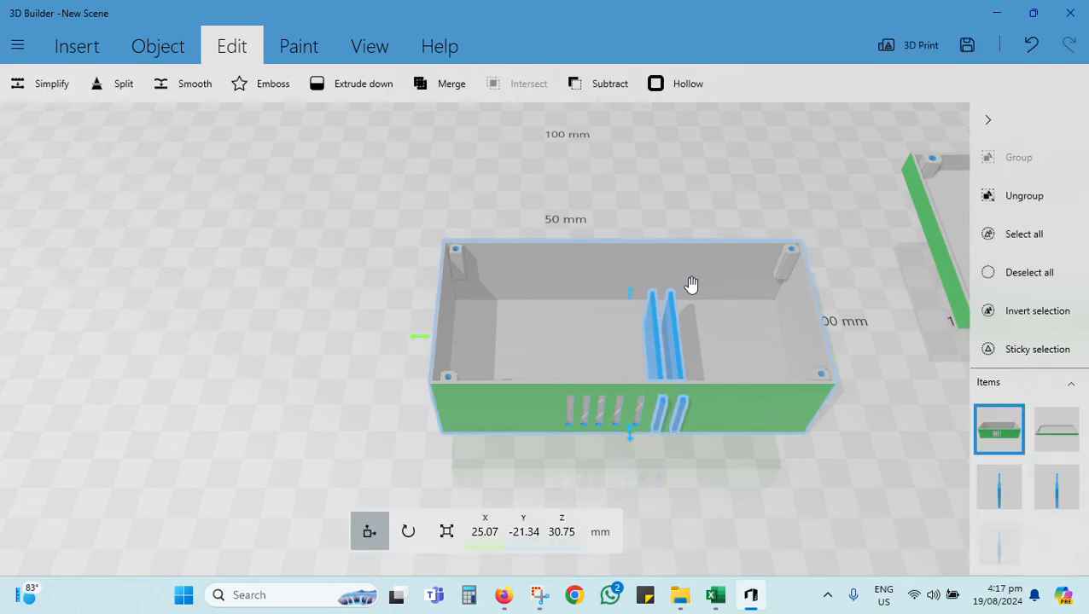
# Step: Try to subtract the sixth slab from the base, and undo the attempt
pyautogui.click(654, 331)
pyautogui.click(587, 84)
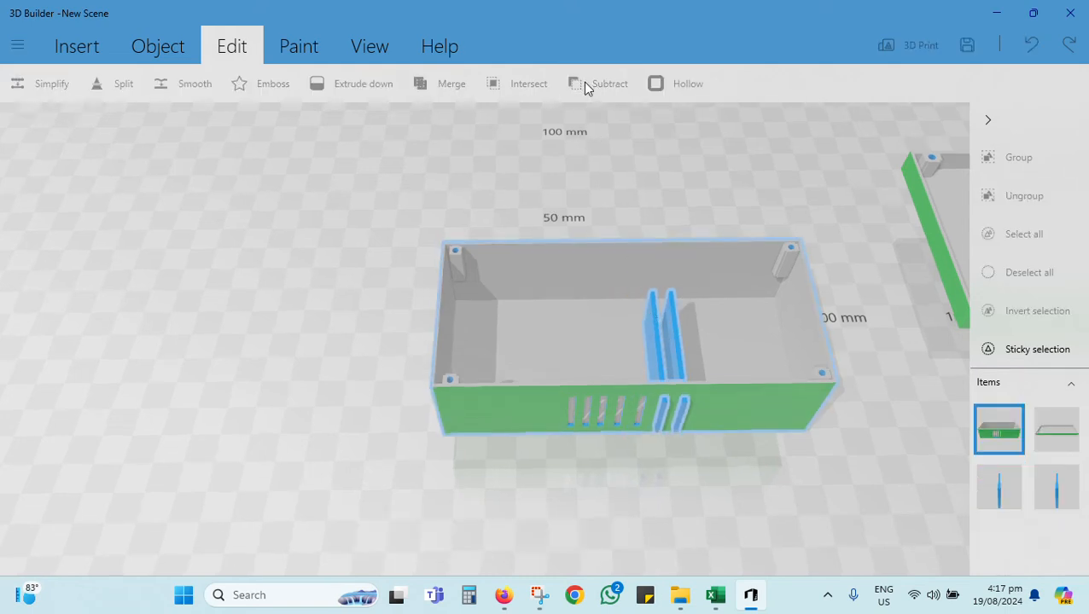
pyautogui.hotkey('ctrl', 'z')
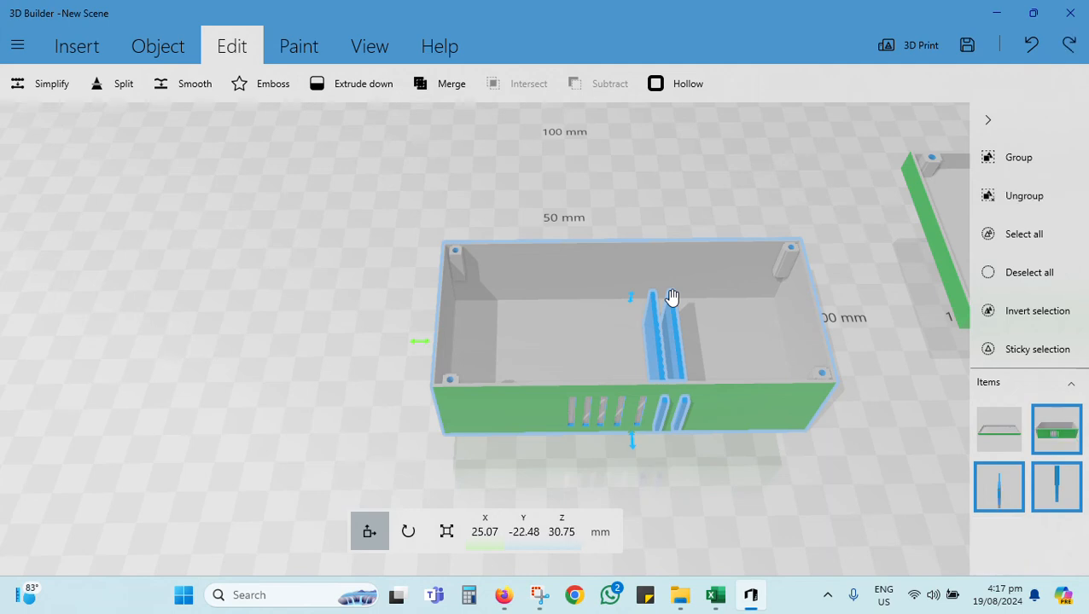
# Step: Subtract the two remaining slabs from the base to complete the row of slots in the front wall
pyautogui.click(660, 330)
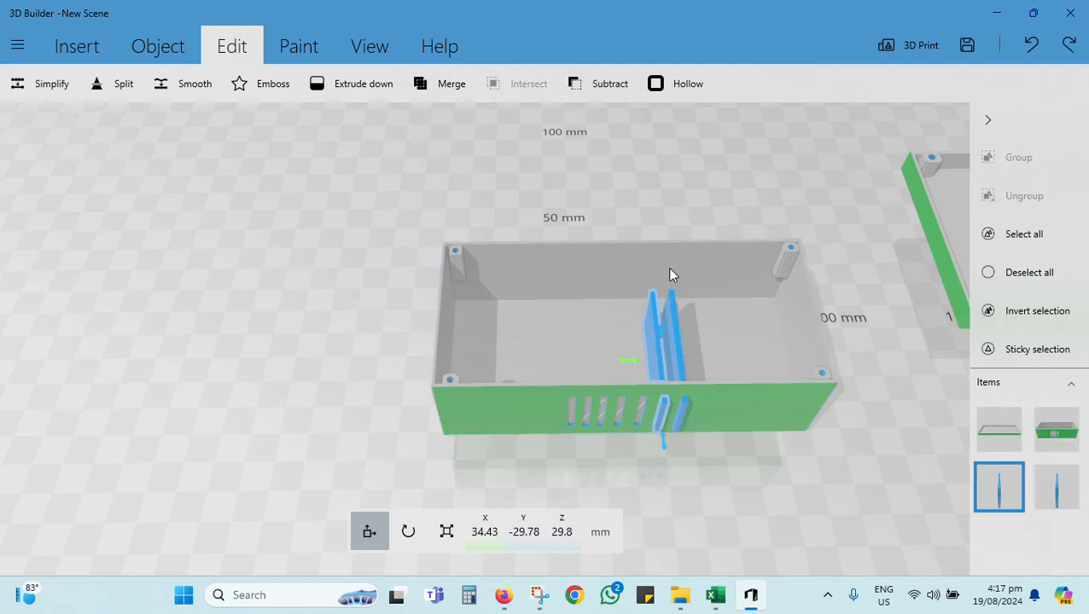
pyautogui.click(583, 83)
pyautogui.click(675, 342)
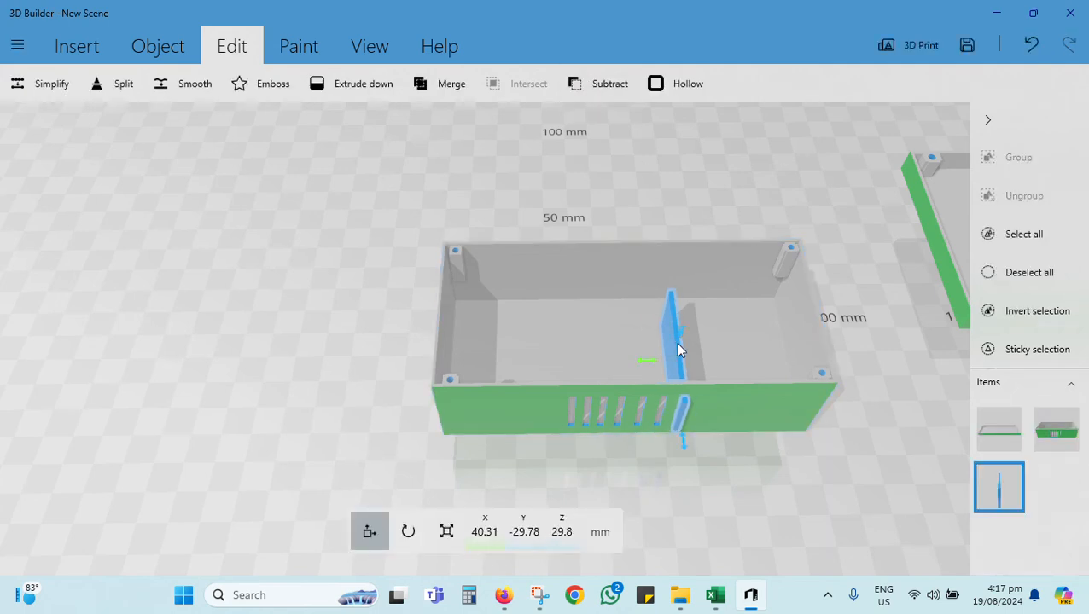
pyautogui.click(586, 84)
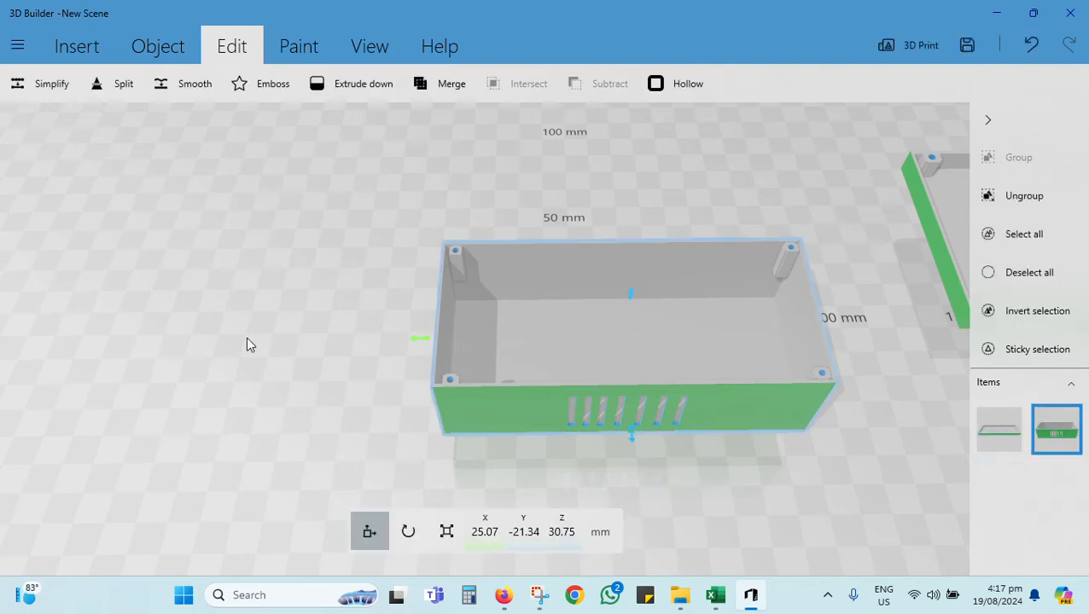
# Step: Start an emboss on the base's plain back wall, opposite the slots, with the text "Project Board"
pyautogui.moveTo(247, 344); pyautogui.dragTo(226, 230)
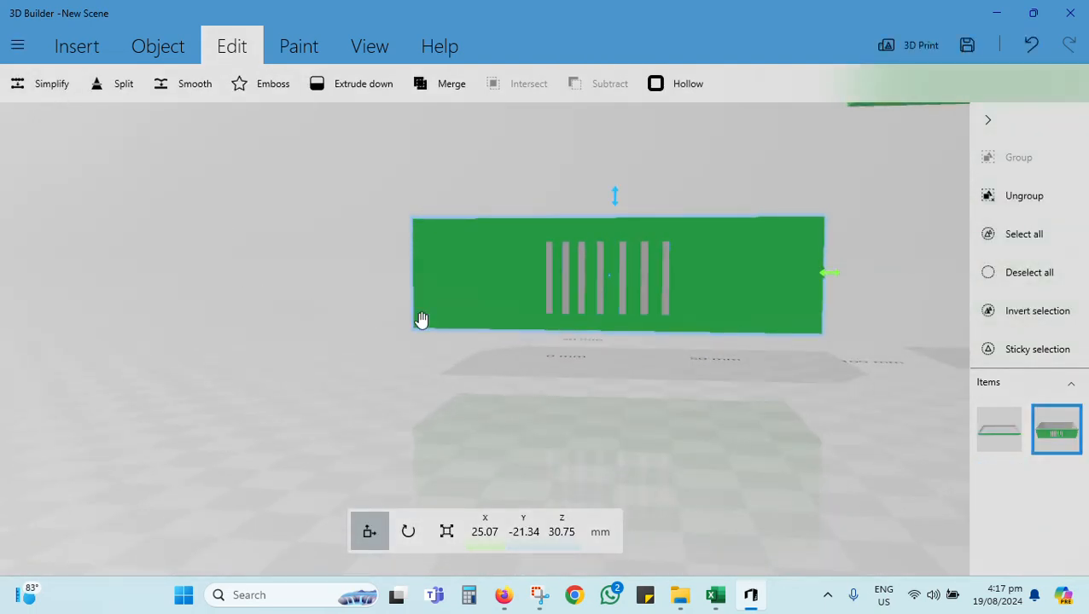
pyautogui.click(364, 324)
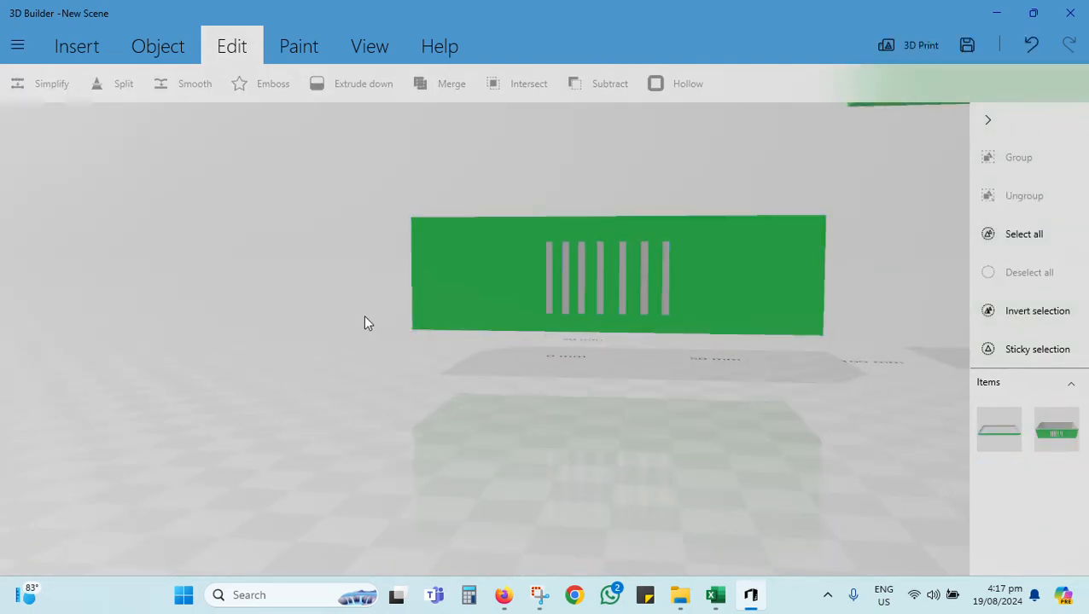
pyautogui.moveTo(365, 323); pyautogui.dragTo(646, 207)
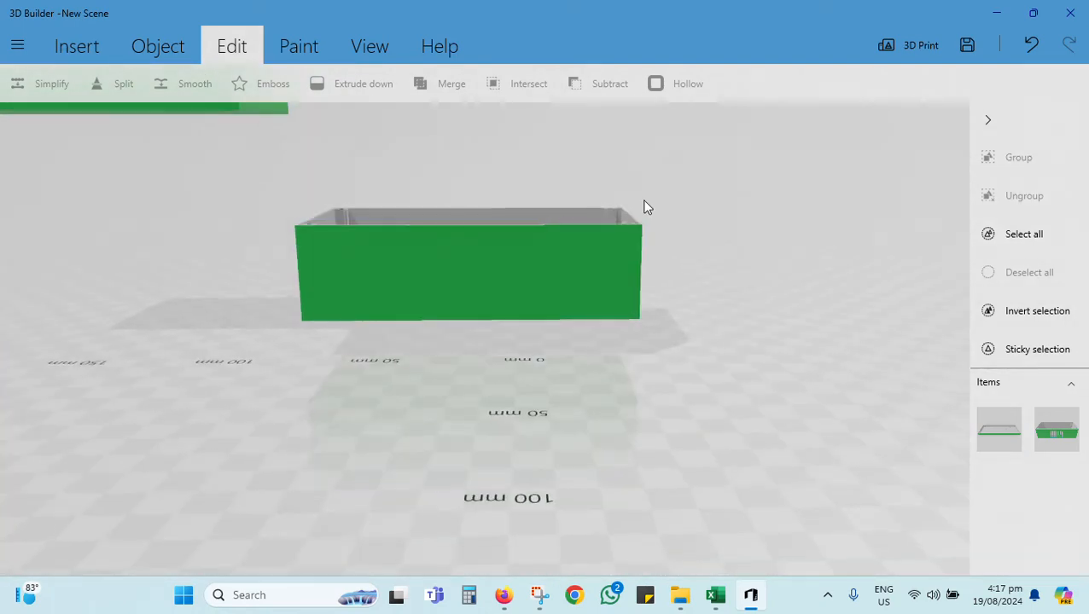
pyautogui.click(303, 46)
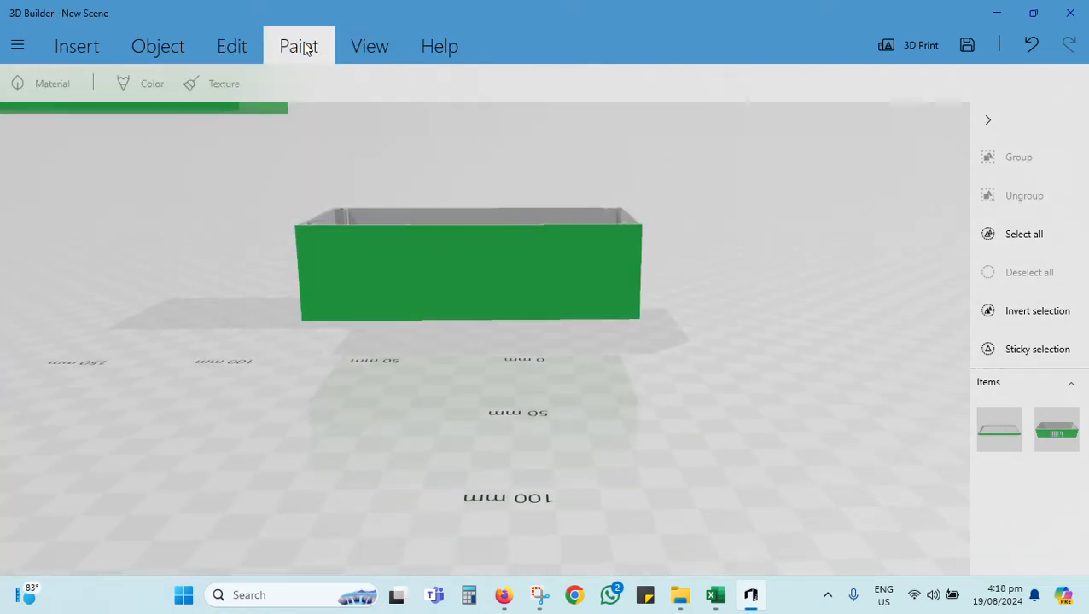
pyautogui.click(421, 277)
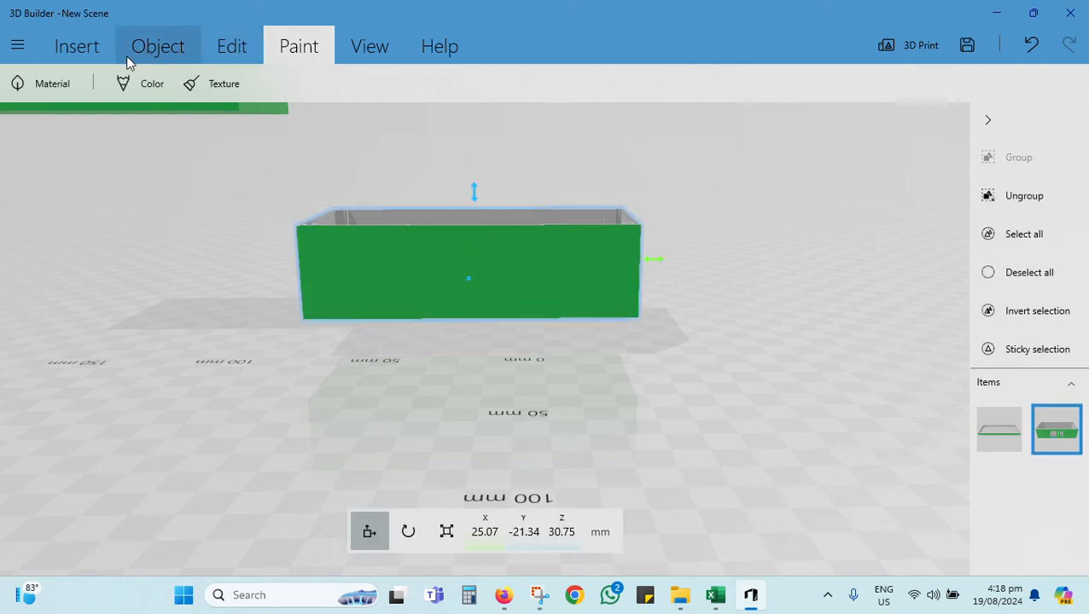
pyautogui.click(156, 53)
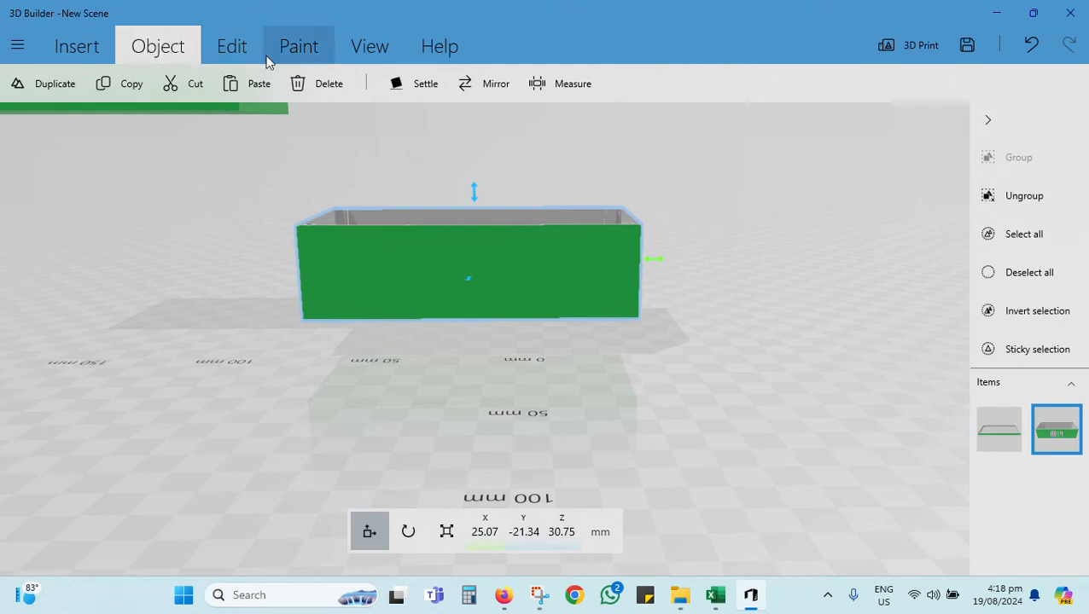
pyautogui.click(289, 50)
pyautogui.click(232, 49)
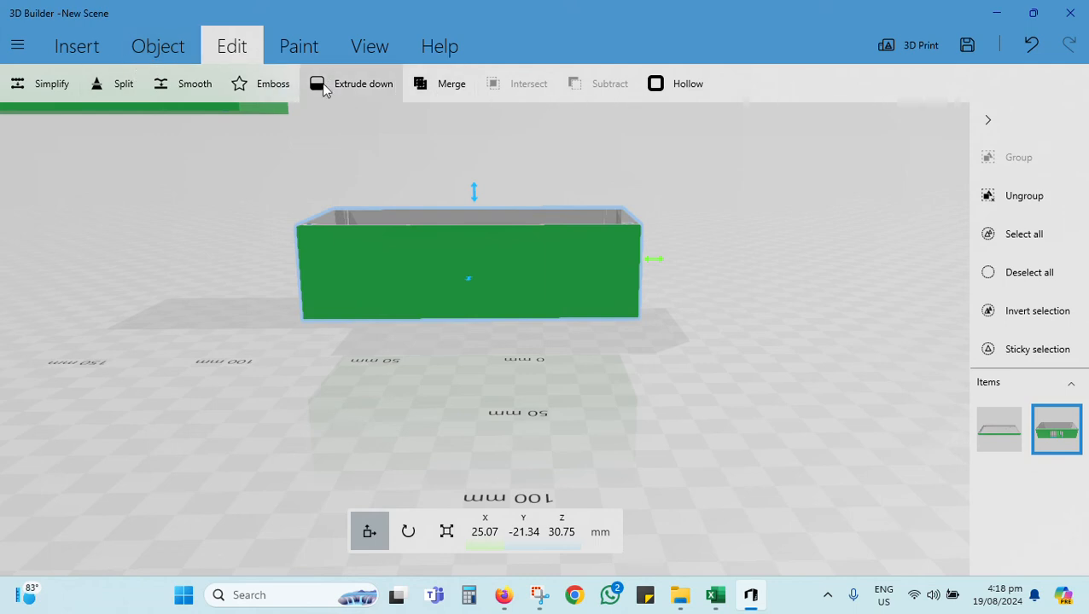
pyautogui.click(248, 84)
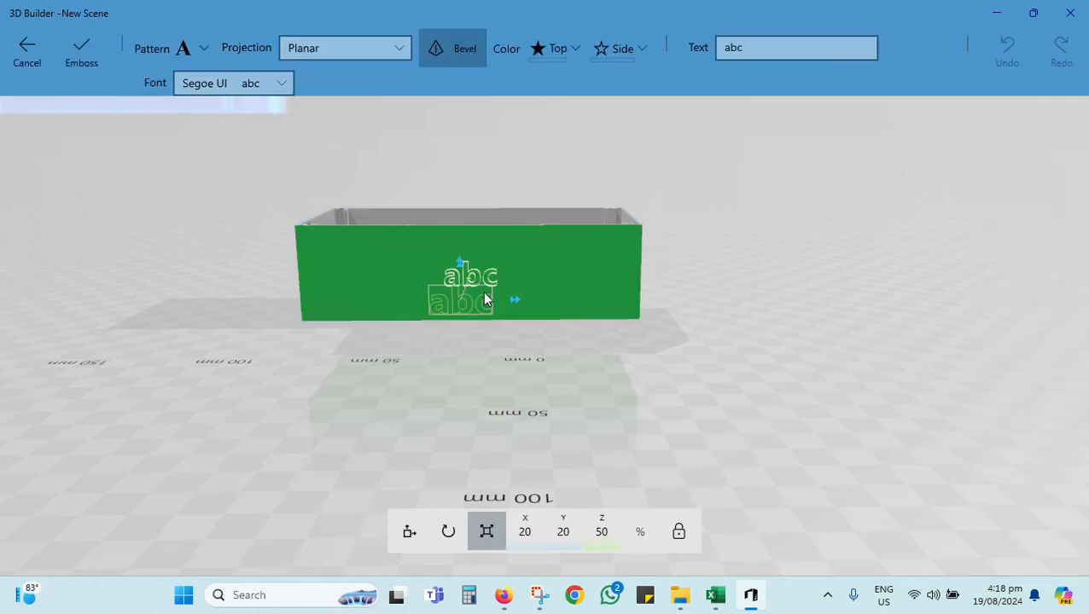
pyautogui.click(790, 47)
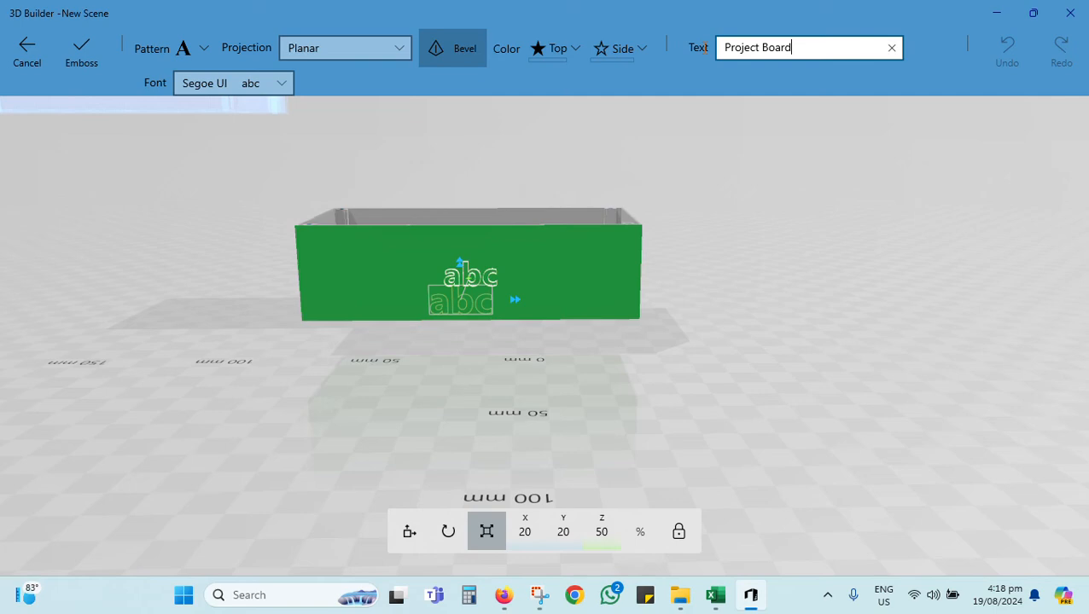
pyautogui.press('Return')
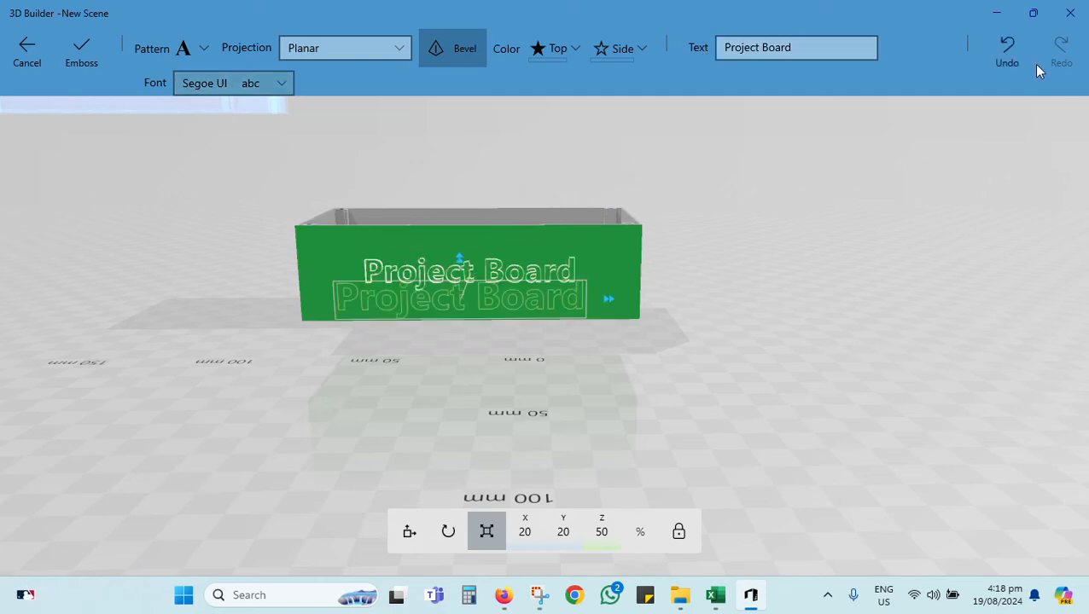
# Step: Increase the Z scale of the "Project Board" text to about 83.22 % and apply the emboss to the back wall
pyautogui.moveTo(847, 232); pyautogui.dragTo(484, 275)
pyautogui.moveTo(597, 397); pyautogui.dragTo(452, 322)
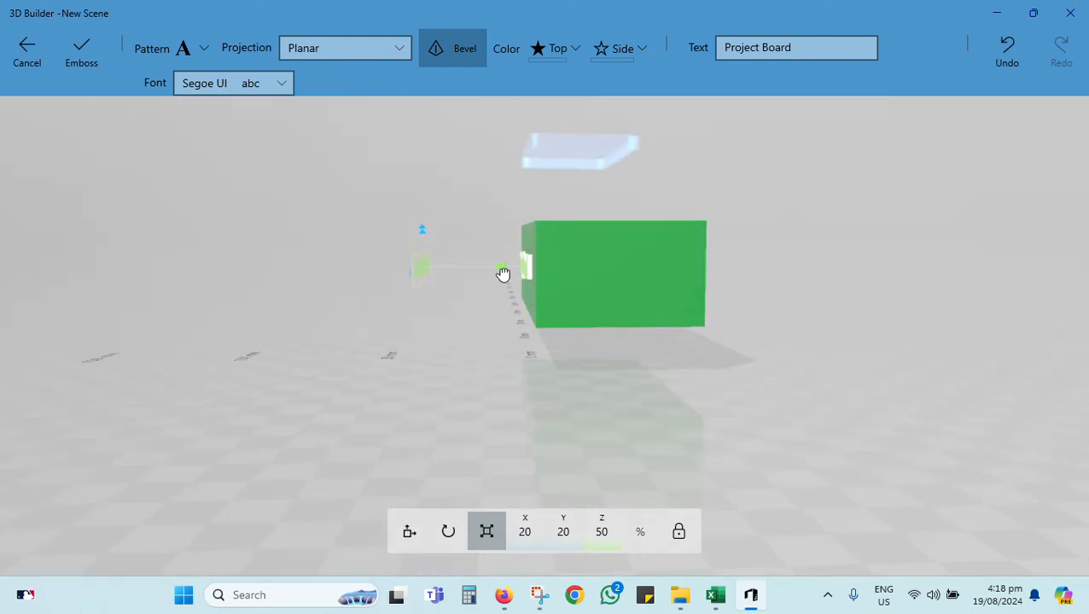
pyautogui.moveTo(501, 271); pyautogui.dragTo(485, 274)
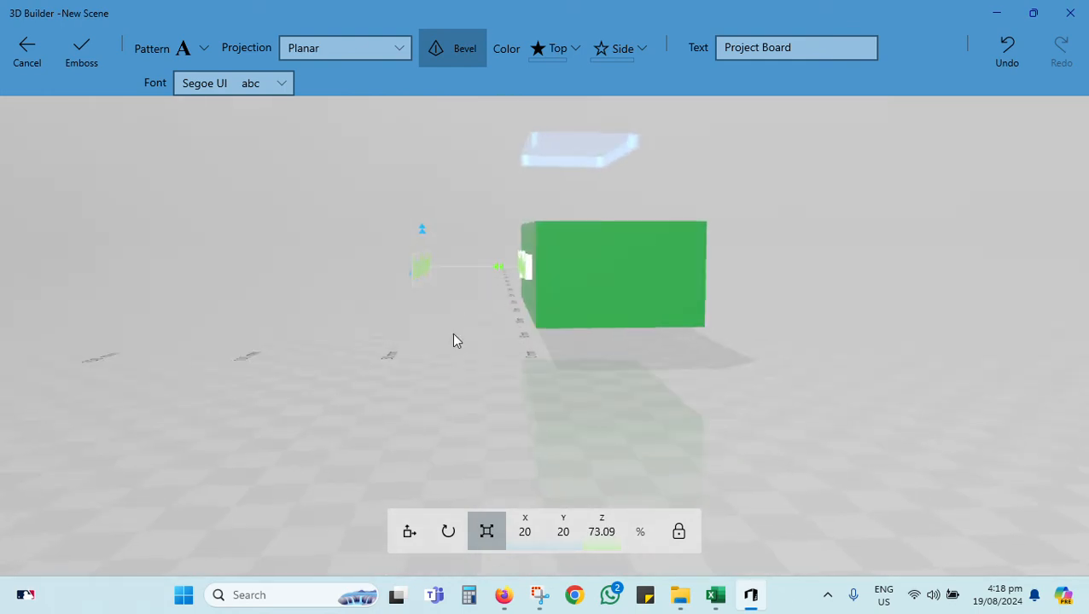
pyautogui.moveTo(451, 335); pyautogui.dragTo(832, 346)
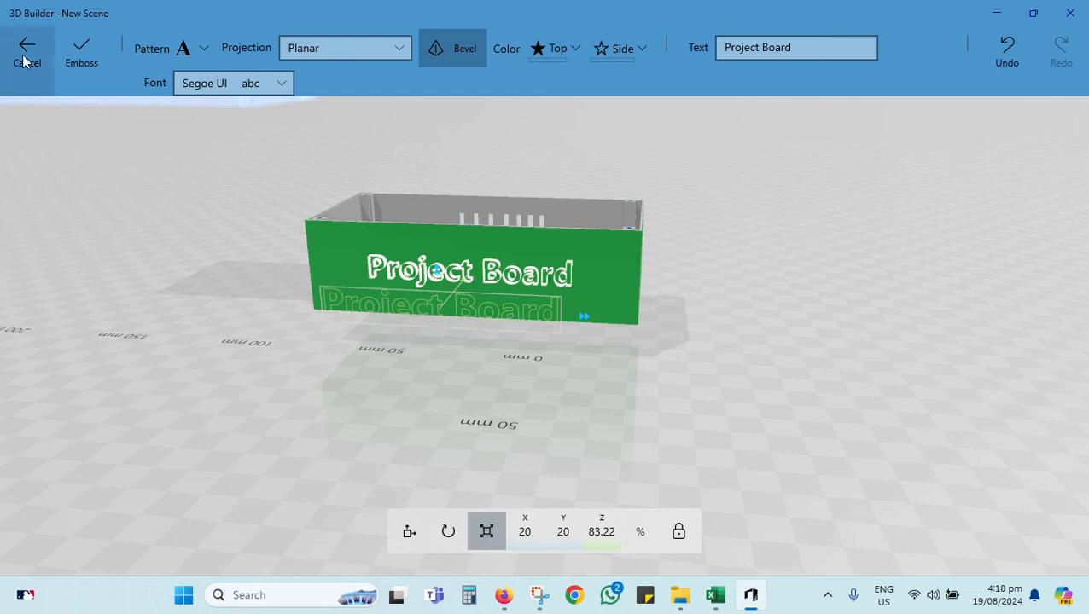
pyautogui.click(81, 51)
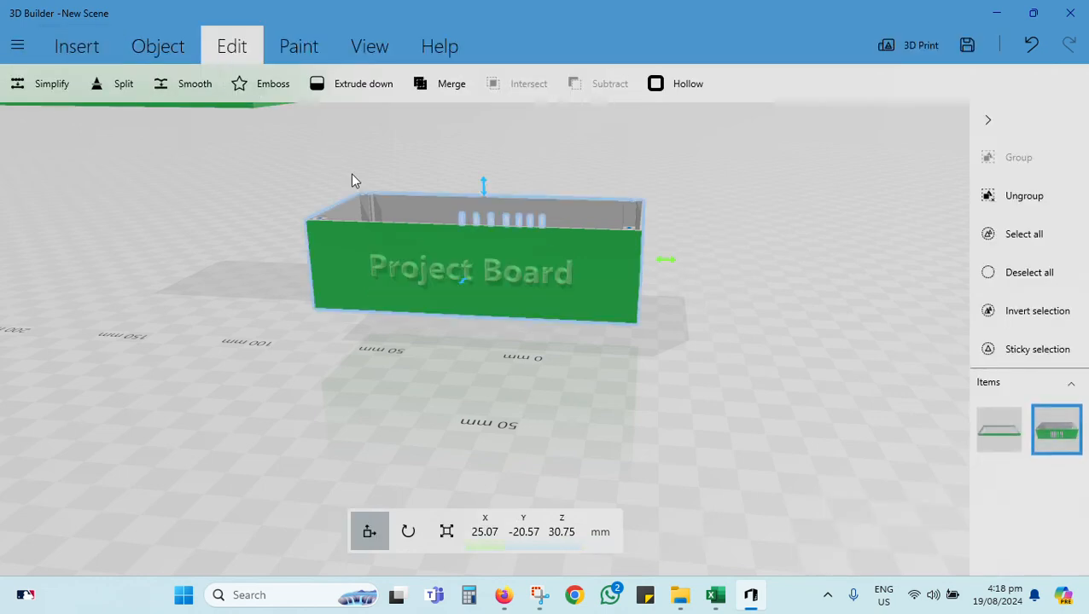
# Step: Apply a green material of the Realistic type to the whole base
pyautogui.moveTo(811, 368); pyautogui.dragTo(729, 329)
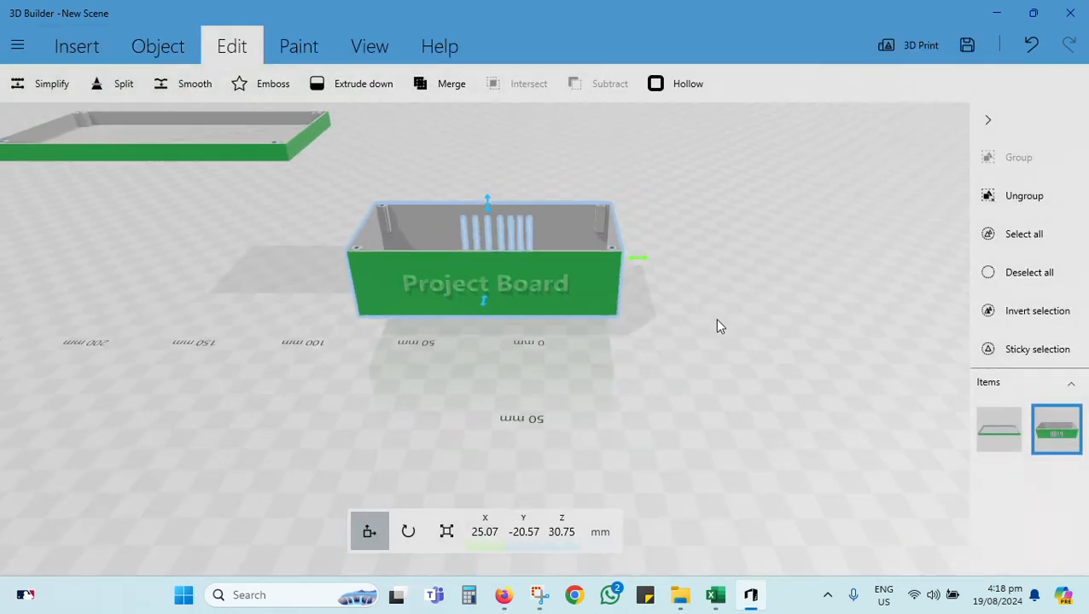
pyautogui.click(171, 47)
pyautogui.click(309, 53)
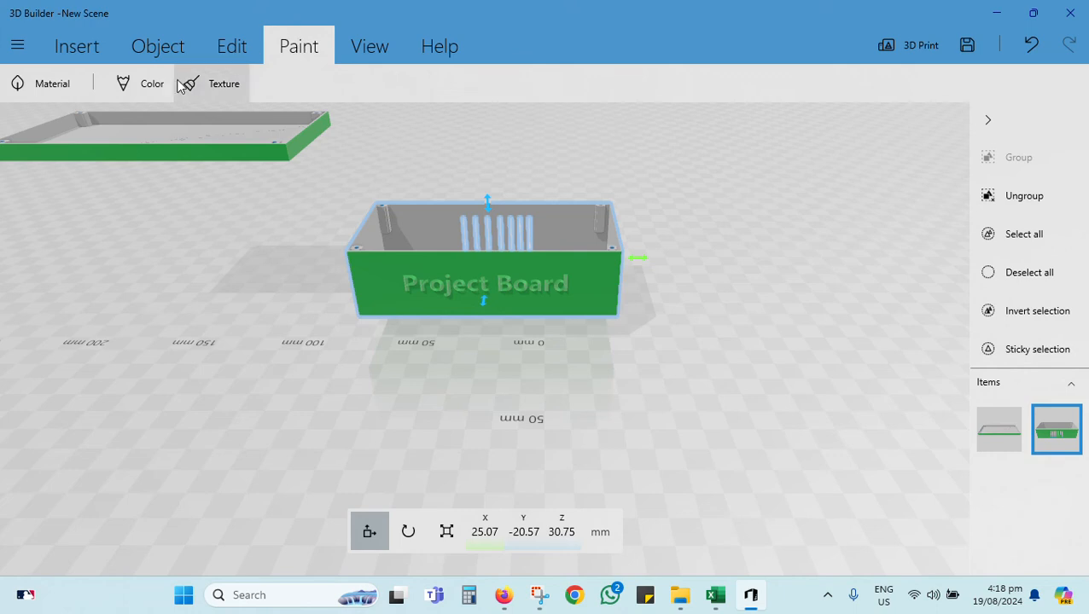
pyautogui.click(60, 86)
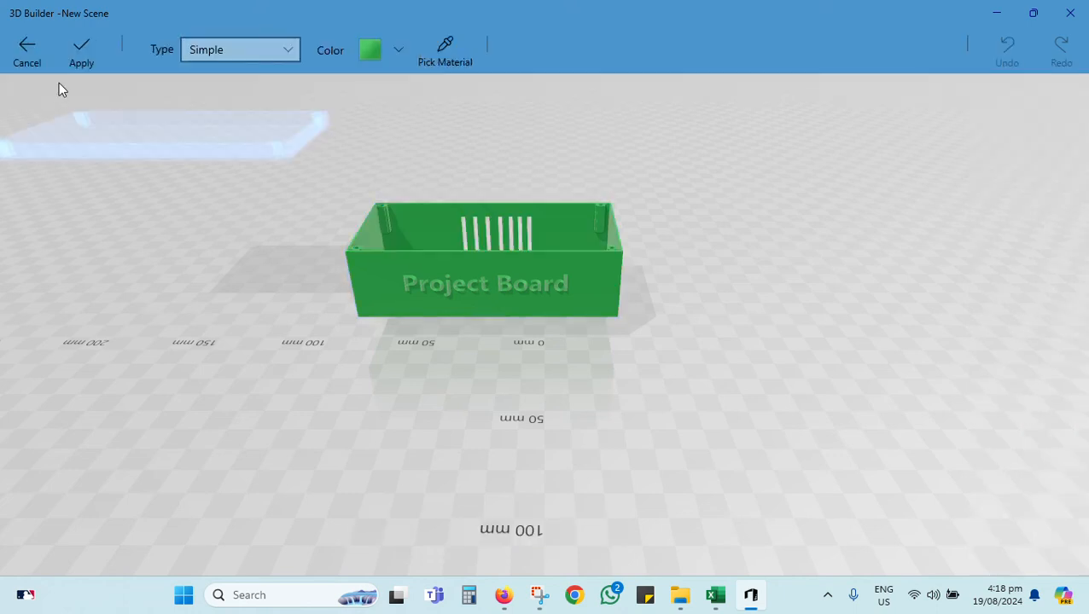
pyautogui.click(394, 48)
pyautogui.click(394, 47)
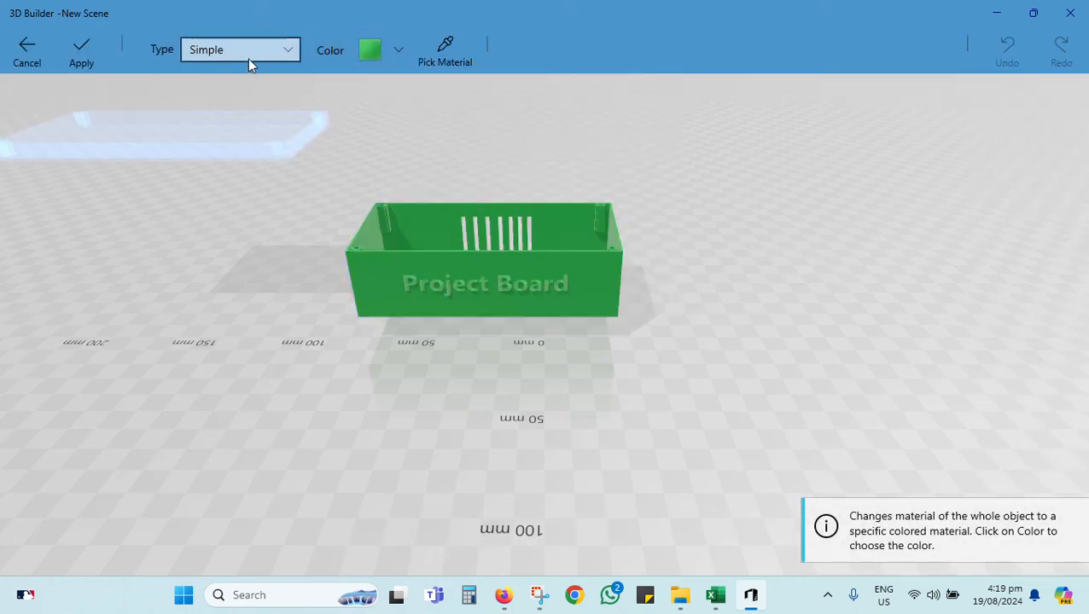
pyautogui.click(290, 52)
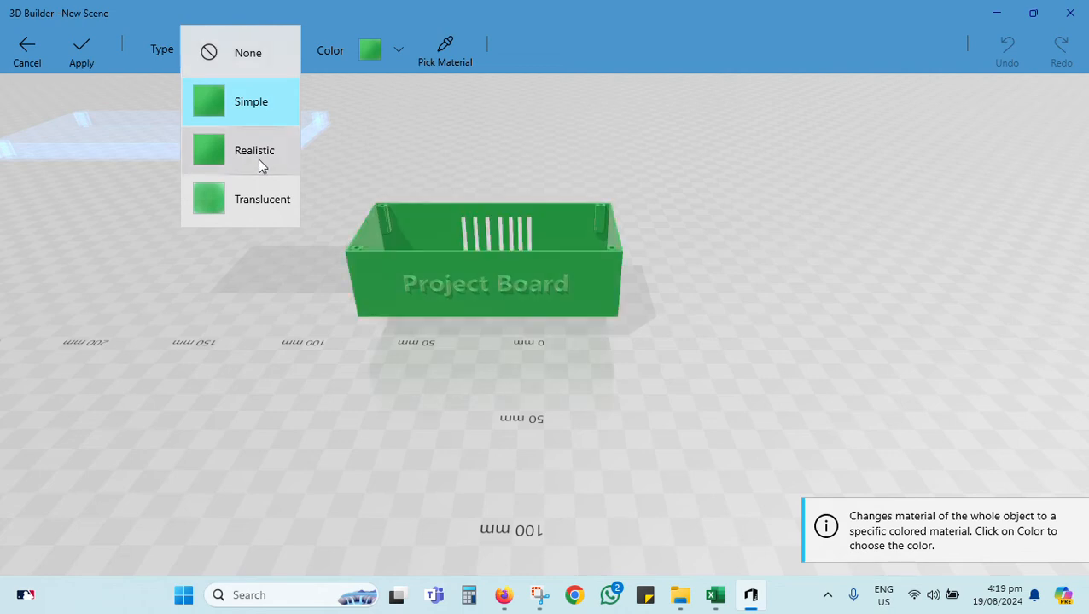
pyautogui.click(261, 159)
pyautogui.moveTo(832, 313); pyautogui.dragTo(357, 281)
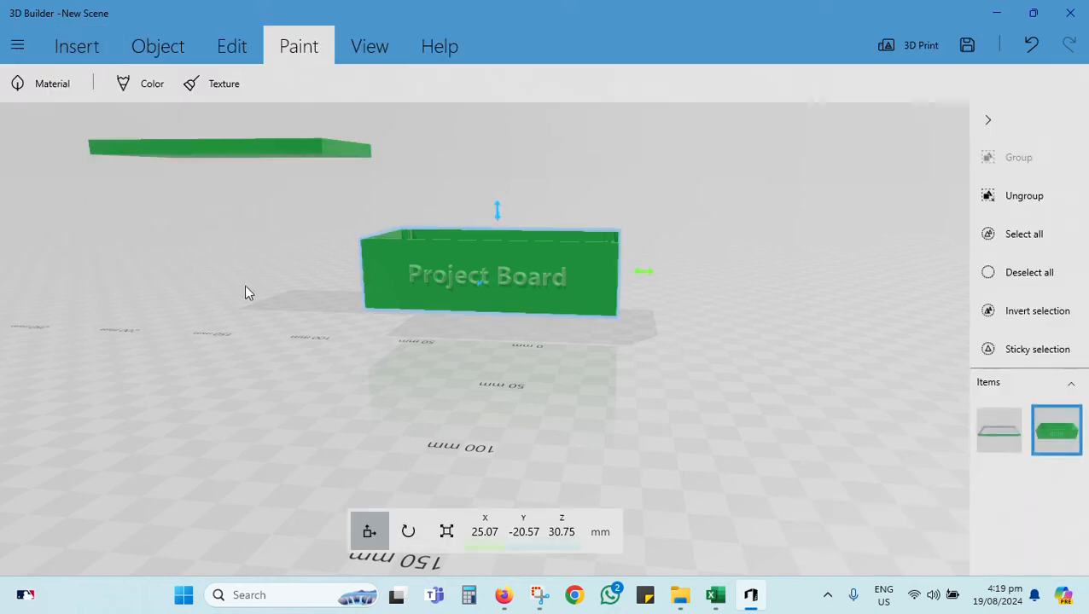
# Step: Lower the lid to a height of about Z 61.63 mm
pyautogui.click(277, 142)
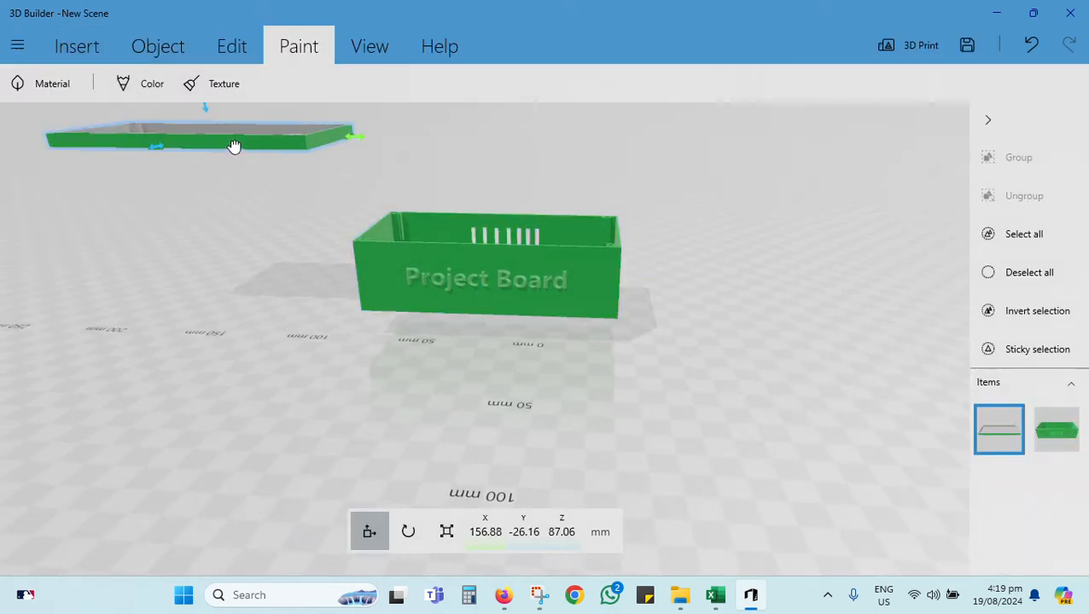
pyautogui.moveTo(234, 146); pyautogui.dragTo(239, 214)
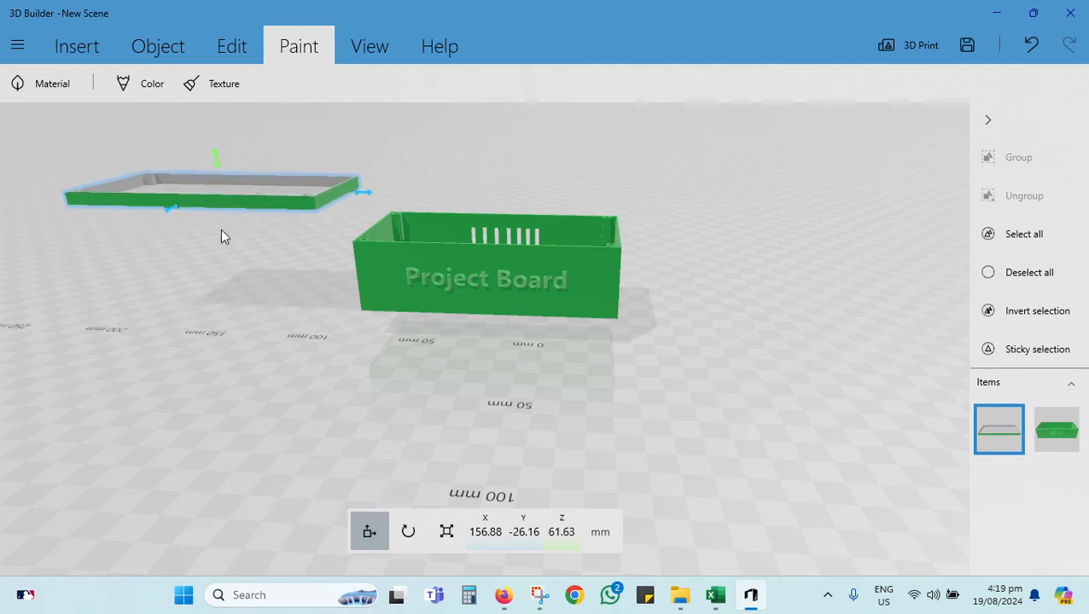
# Step: Flip the lid over to a pitch of 0° and a yaw of -180°, placing it above the base at about X 22.35 mm
pyautogui.click(409, 533)
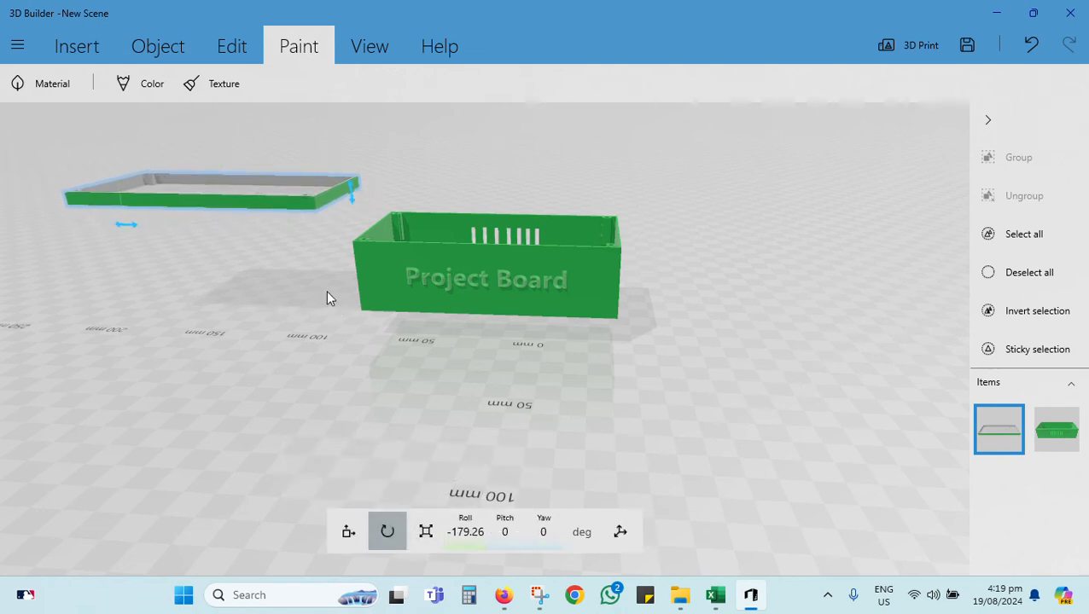
pyautogui.moveTo(165, 168); pyautogui.dragTo(217, 158)
pyautogui.moveTo(78, 234)
pyautogui.mouseDown()
pyautogui.moveTo(96, 260)
pyautogui.moveTo(55, 212)
pyautogui.moveTo(68, 200)
pyautogui.moveTo(84, 225)
pyautogui.mouseUp()
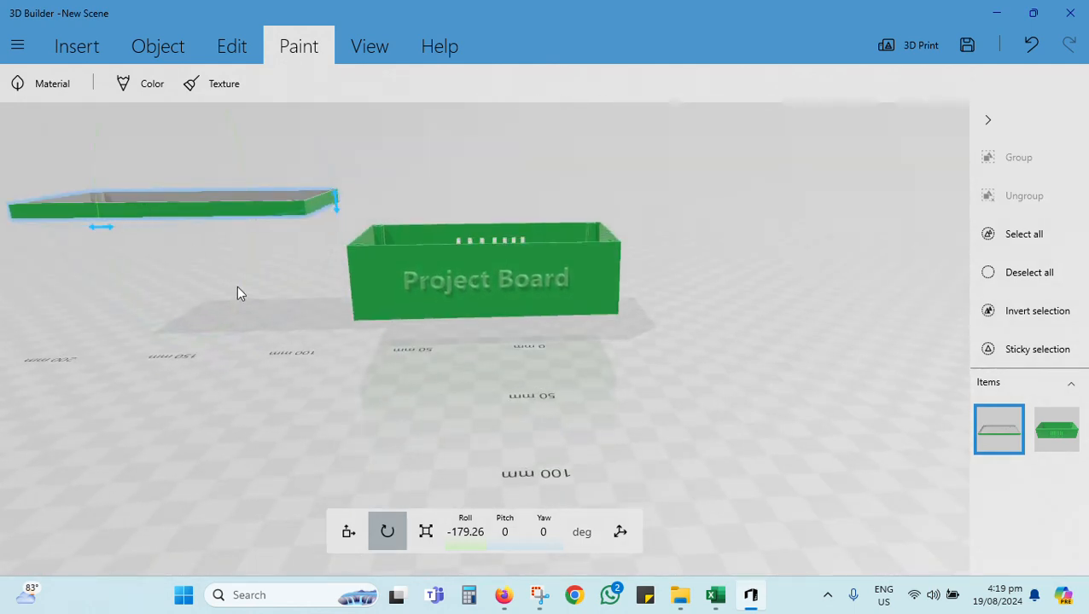
pyautogui.moveTo(136, 296); pyautogui.dragTo(146, 365)
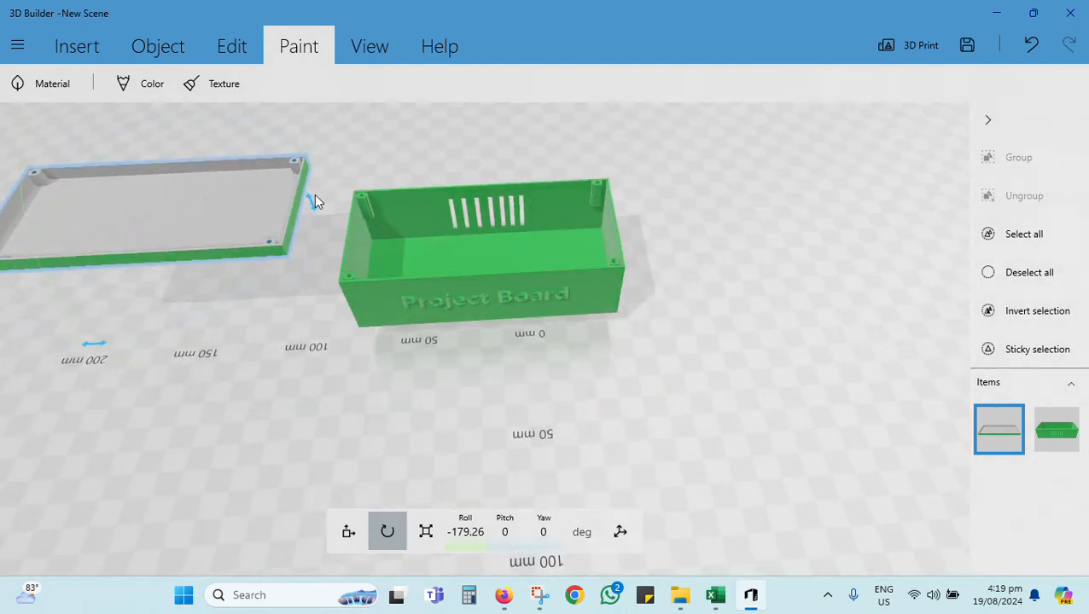
pyautogui.moveTo(312, 199); pyautogui.dragTo(38, 202)
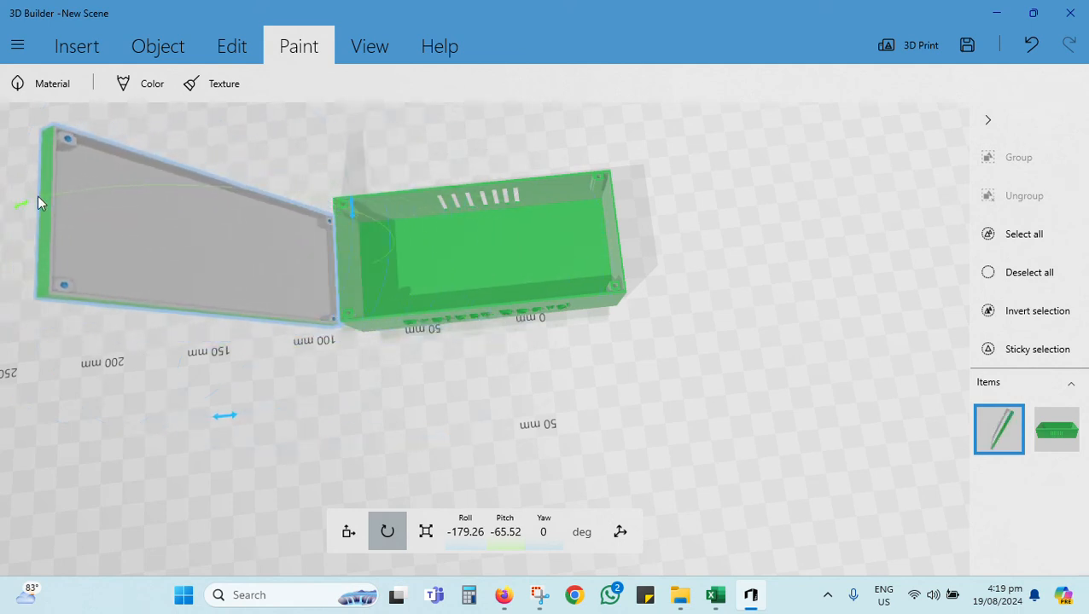
pyautogui.moveTo(199, 227); pyautogui.dragTo(447, 234)
pyautogui.moveTo(231, 248); pyautogui.dragTo(492, 237)
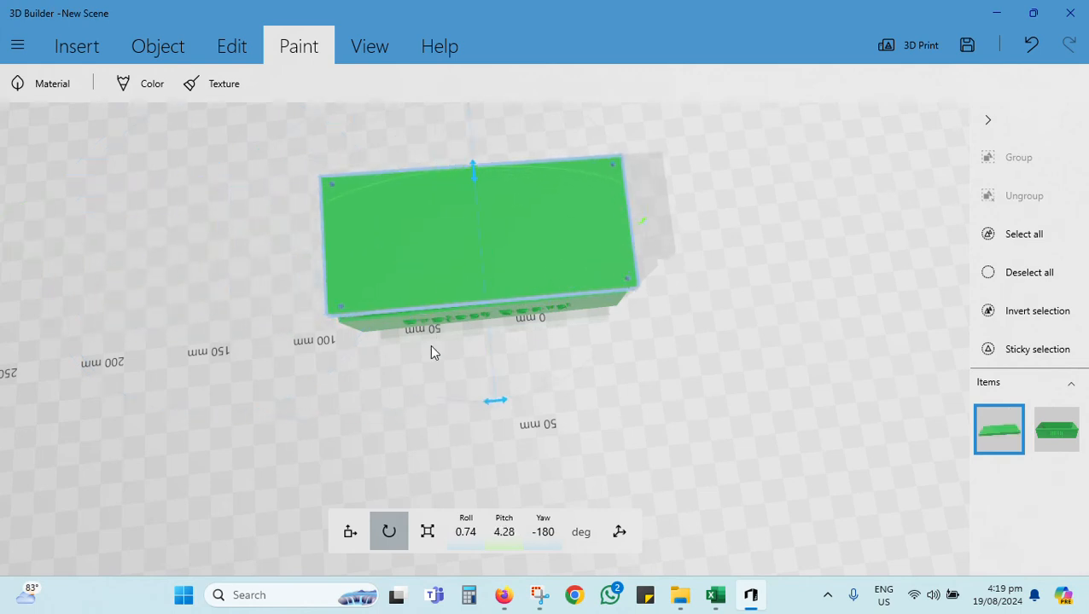
pyautogui.moveTo(229, 398); pyautogui.dragTo(198, 259)
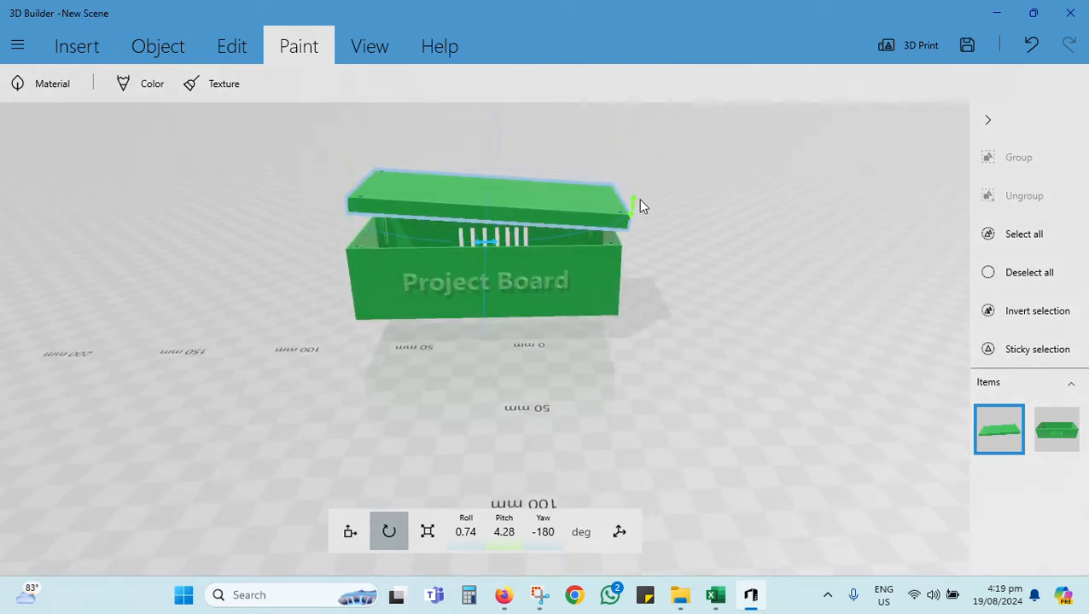
pyautogui.moveTo(639, 198)
pyautogui.mouseDown()
pyautogui.moveTo(638, 183)
pyautogui.moveTo(636, 193)
pyautogui.mouseUp()
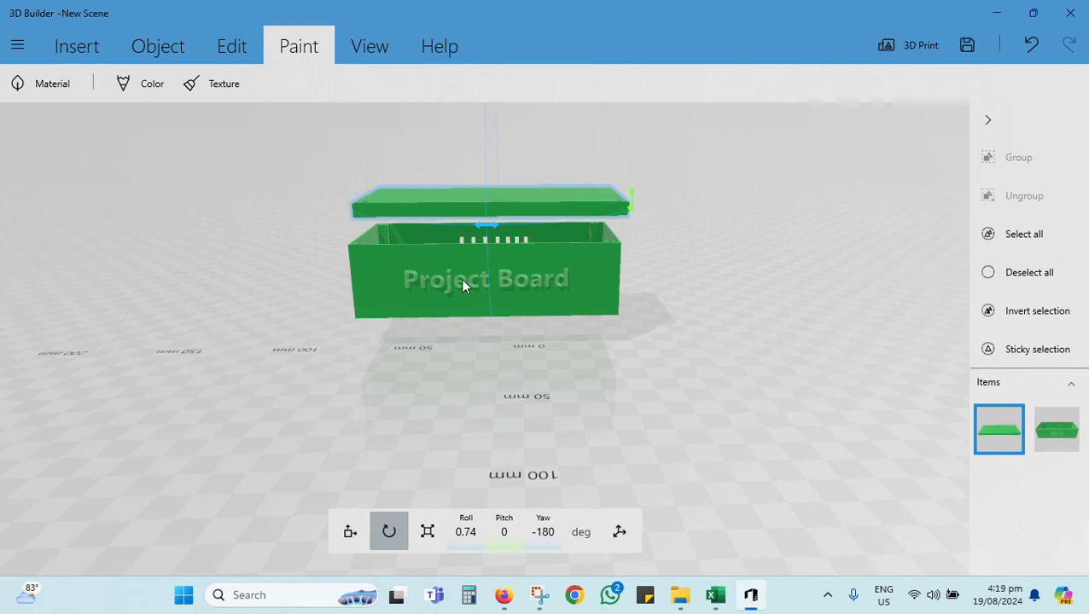
# Step: Move the lid onto the open top of the base, at about X 25.07 mm and Z 50.78 mm
pyautogui.click(350, 532)
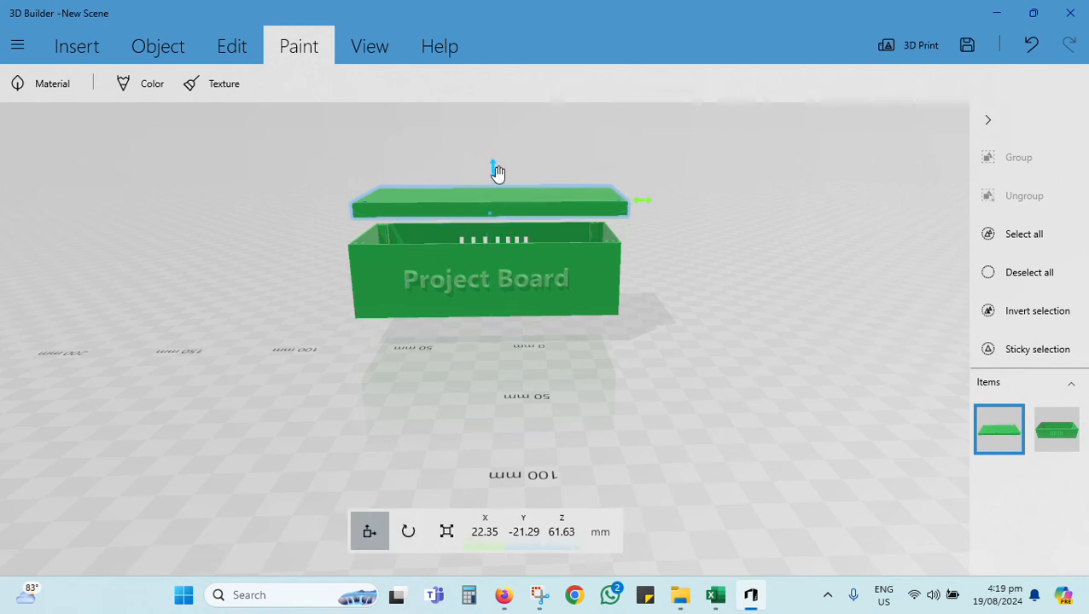
pyautogui.moveTo(497, 174)
pyautogui.mouseDown()
pyautogui.moveTo(501, 194)
pyautogui.moveTo(488, 184)
pyautogui.mouseUp()
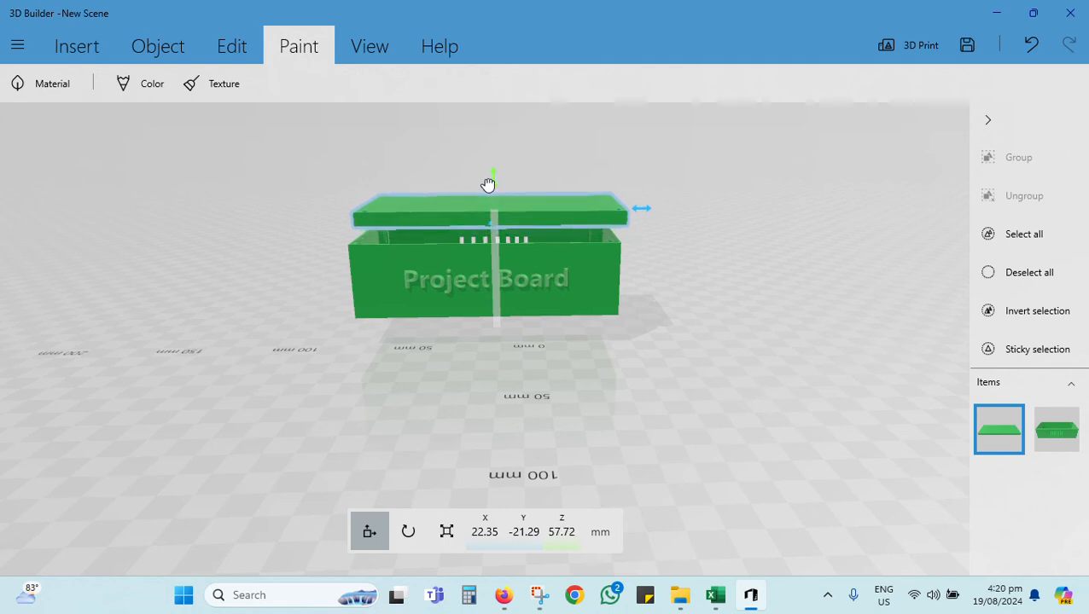
pyautogui.moveTo(645, 209); pyautogui.dragTo(637, 211)
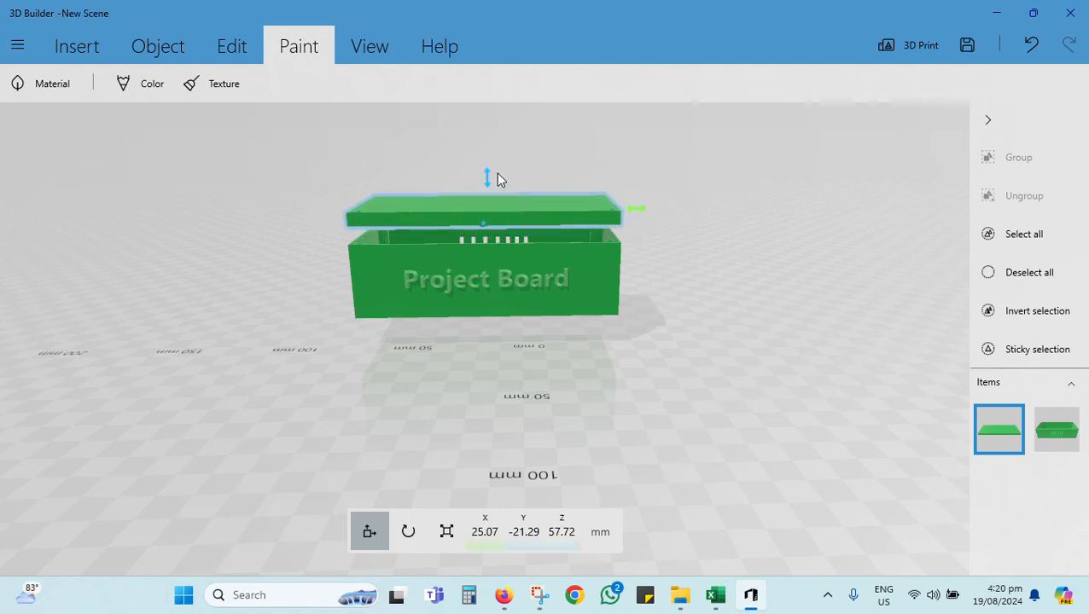
pyautogui.moveTo(488, 177); pyautogui.dragTo(493, 198)
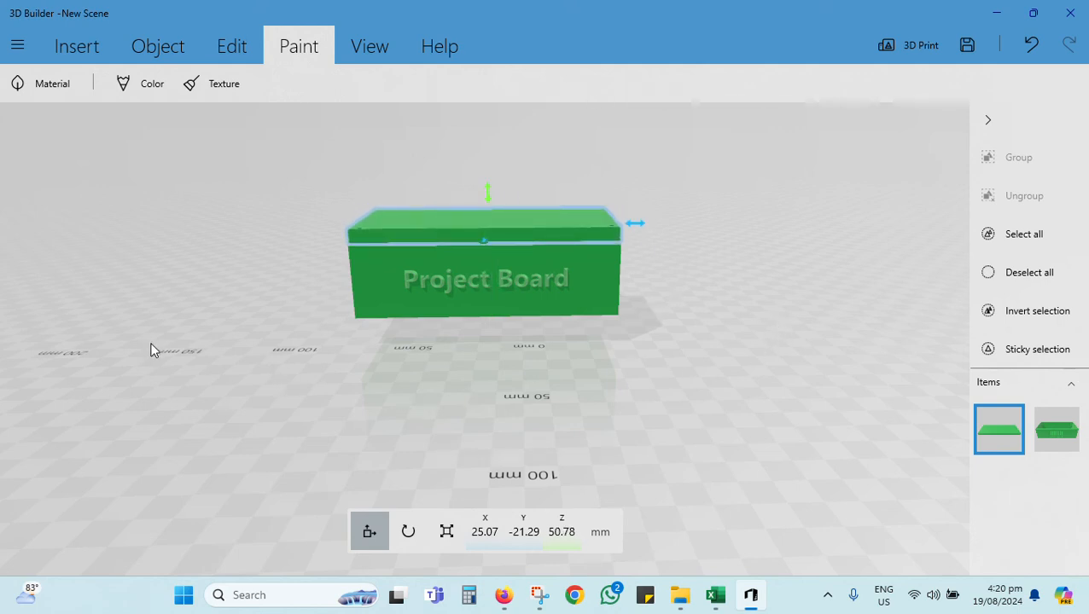
# Step: Apply a green material of the Translucent type to the lid
pyautogui.moveTo(152, 350); pyautogui.dragTo(209, 368)
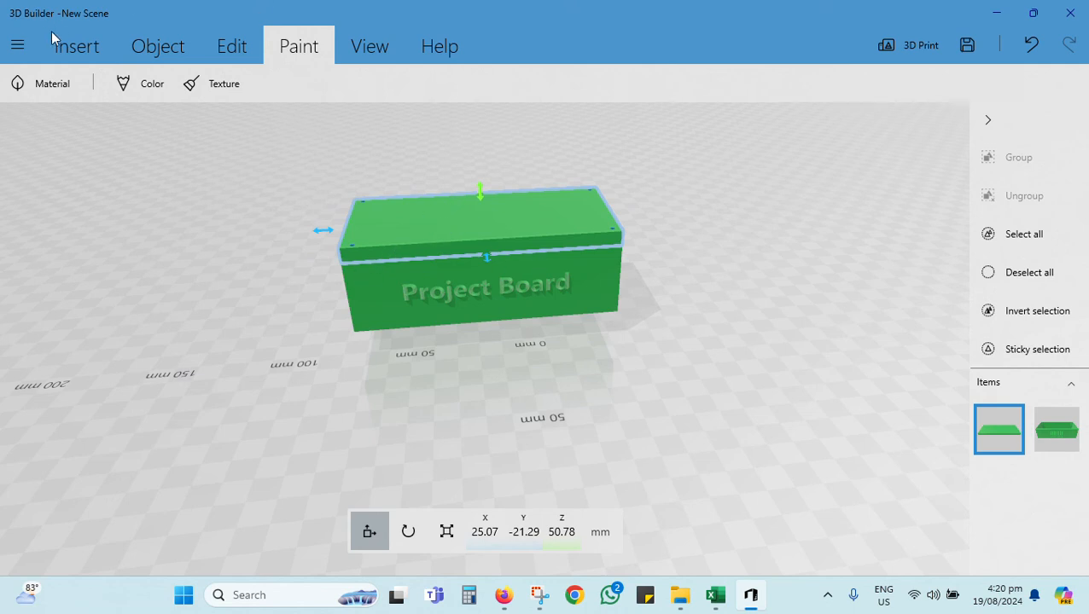
pyautogui.click(71, 85)
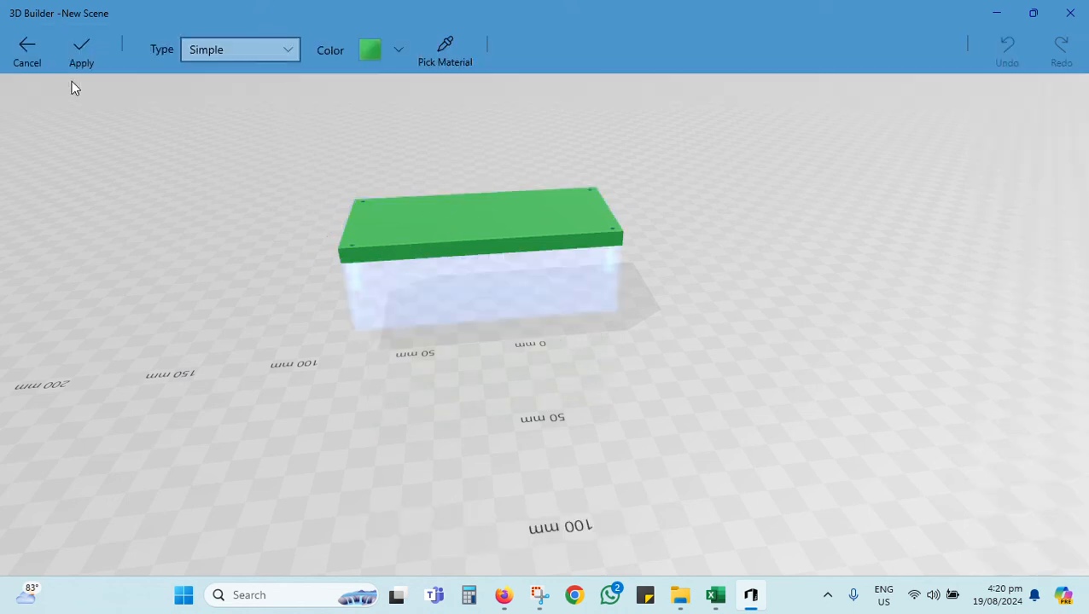
pyautogui.click(289, 56)
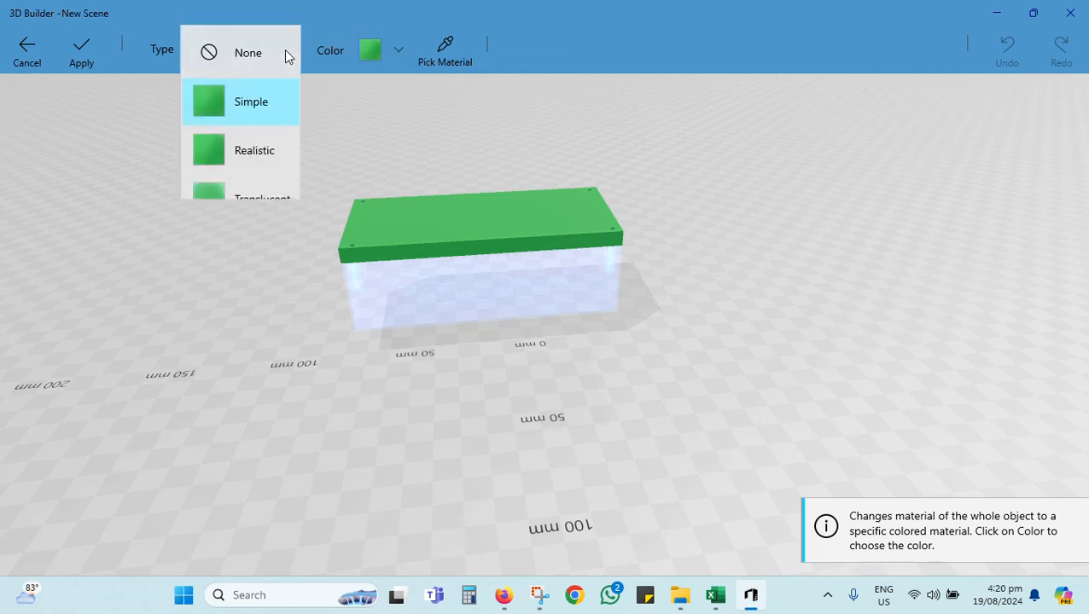
pyautogui.click(254, 152)
pyautogui.click(401, 48)
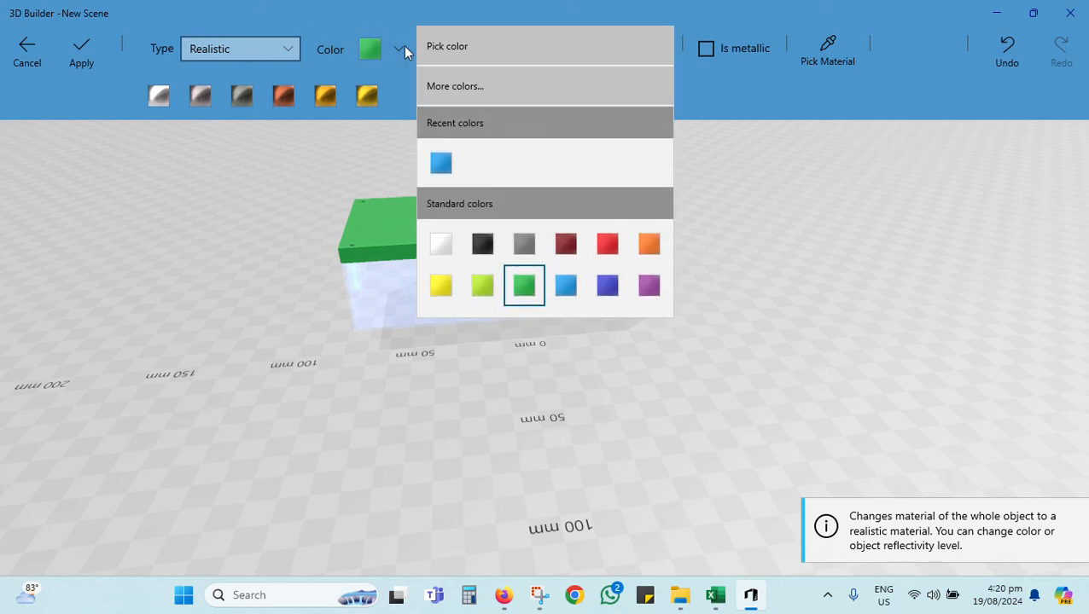
pyautogui.click(401, 48)
pyautogui.click(256, 50)
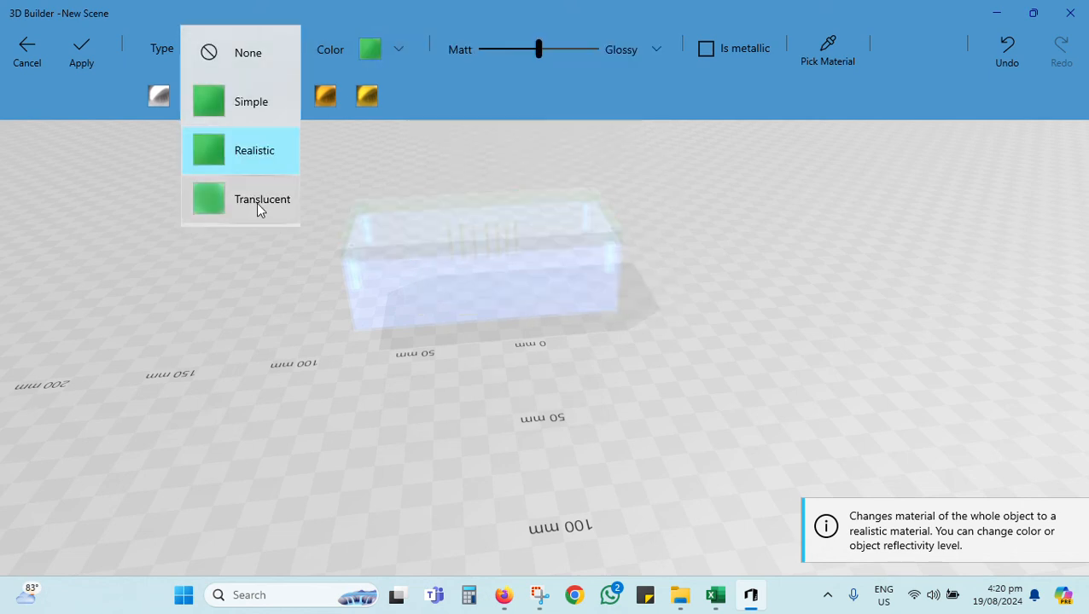
pyautogui.click(257, 208)
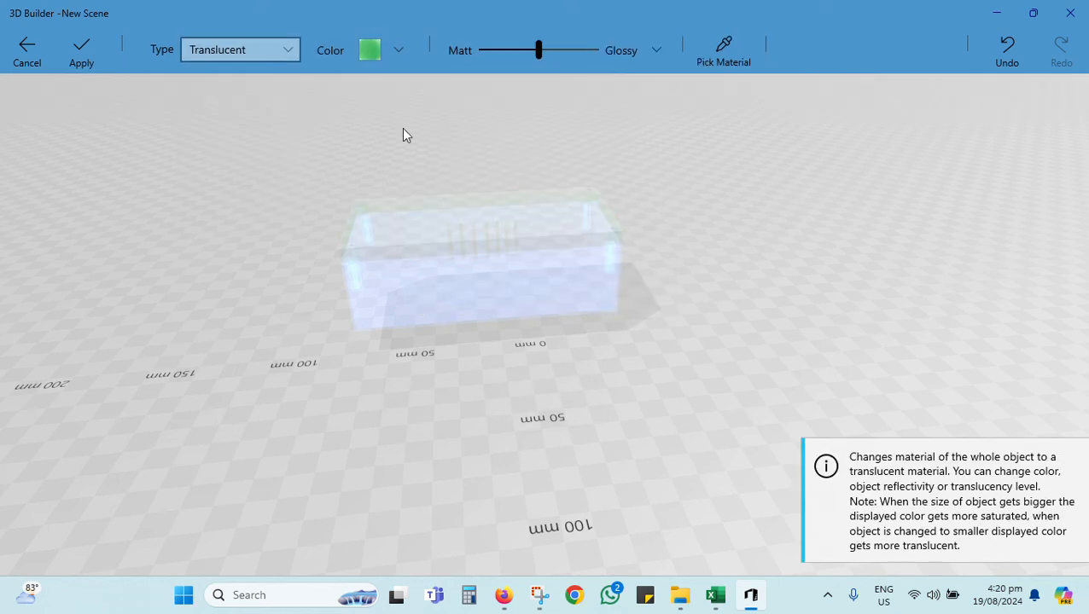
pyautogui.click(539, 53)
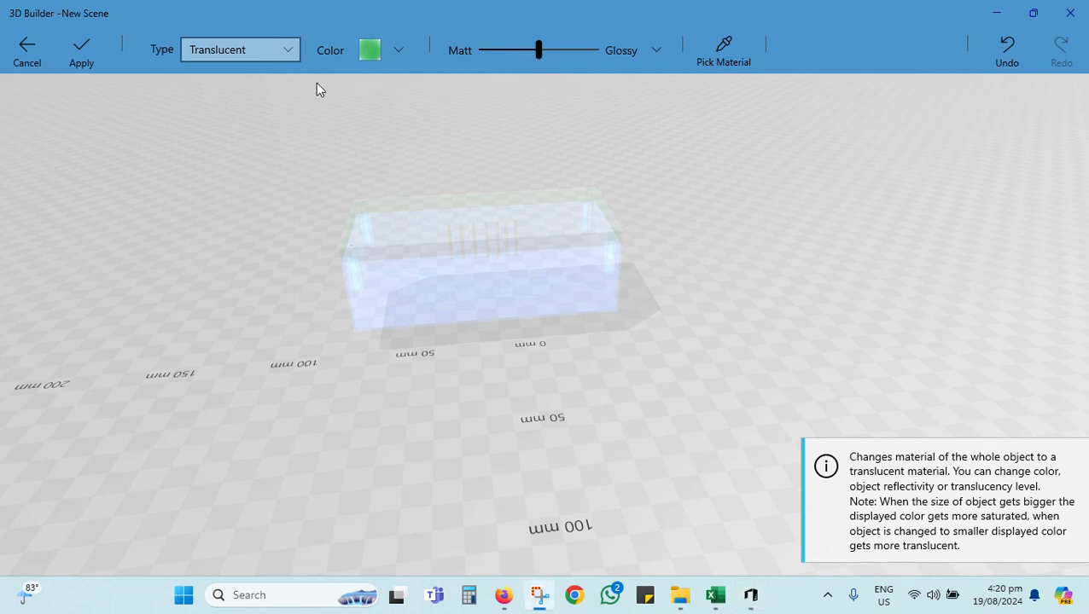
pyautogui.click(78, 50)
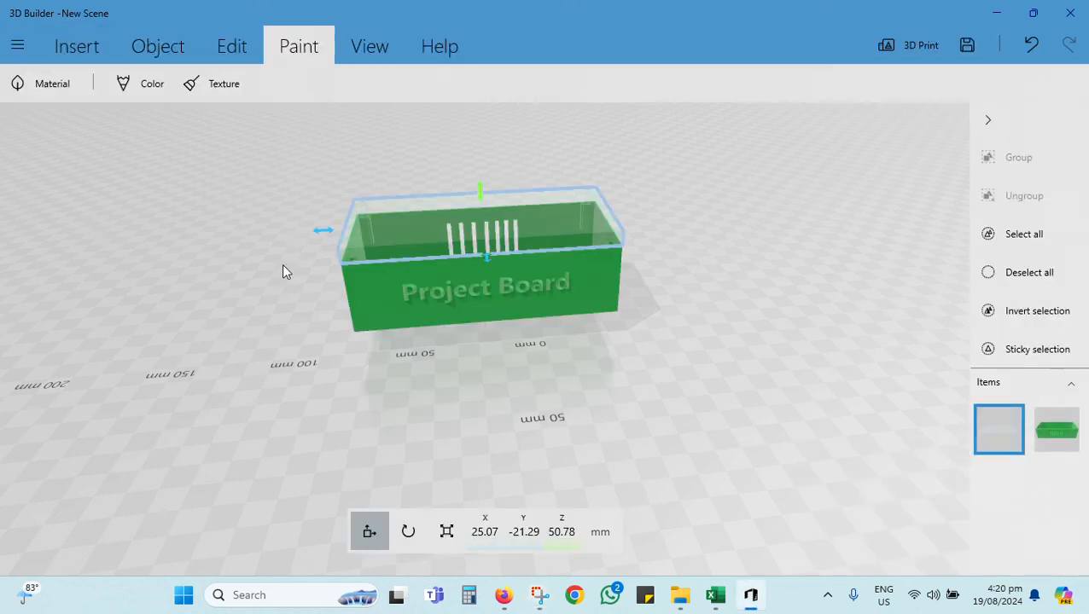
# Step: Examine the box and its interior through the translucent lid from several angles
pyautogui.moveTo(284, 272); pyautogui.dragTo(95, 284)
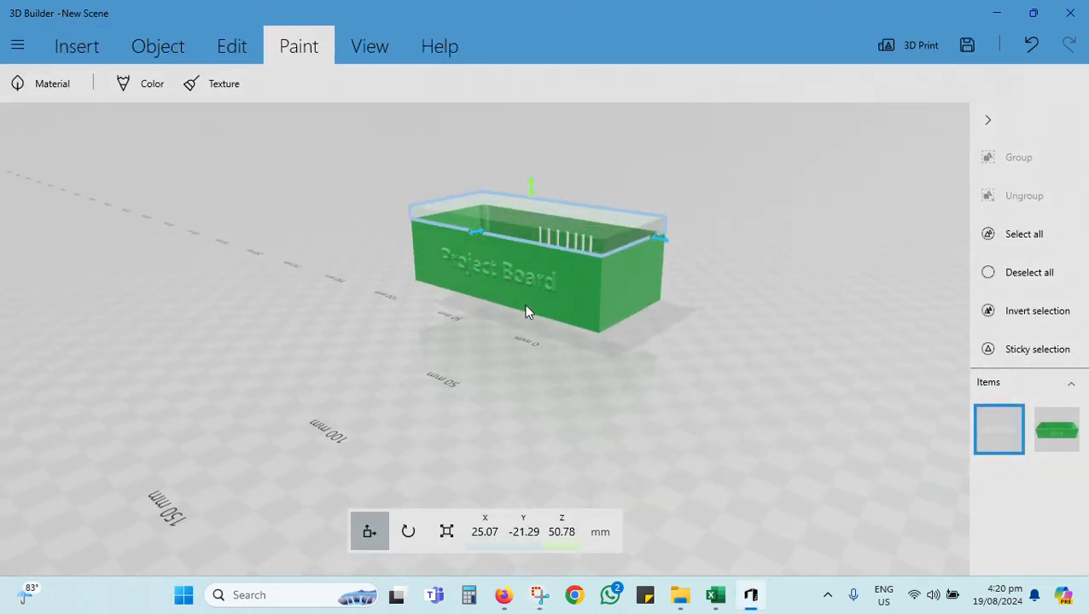
pyautogui.moveTo(527, 312); pyautogui.dragTo(787, 344)
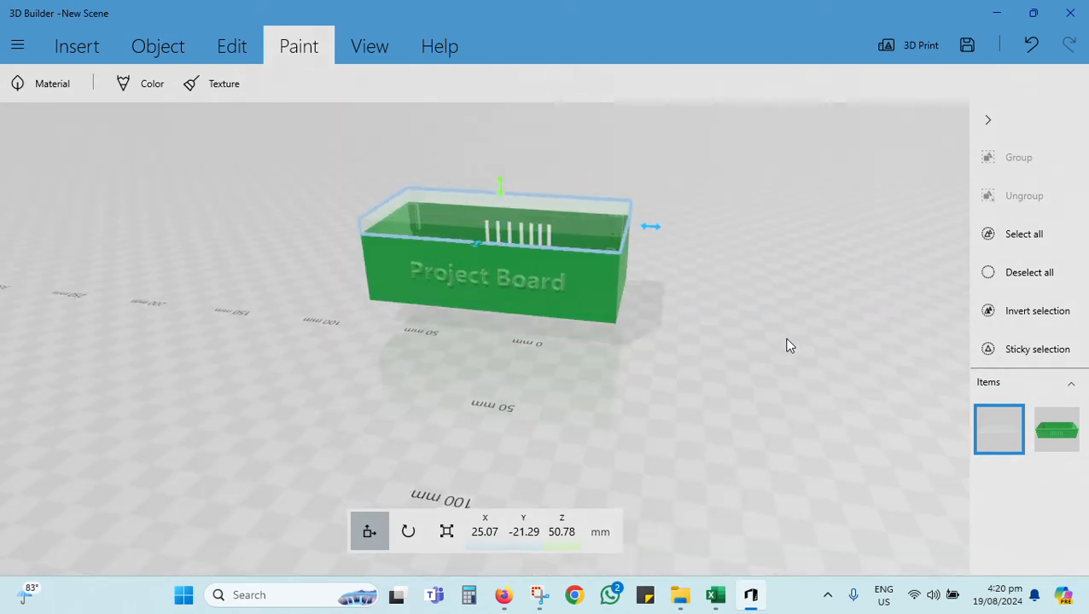
pyautogui.click(743, 324)
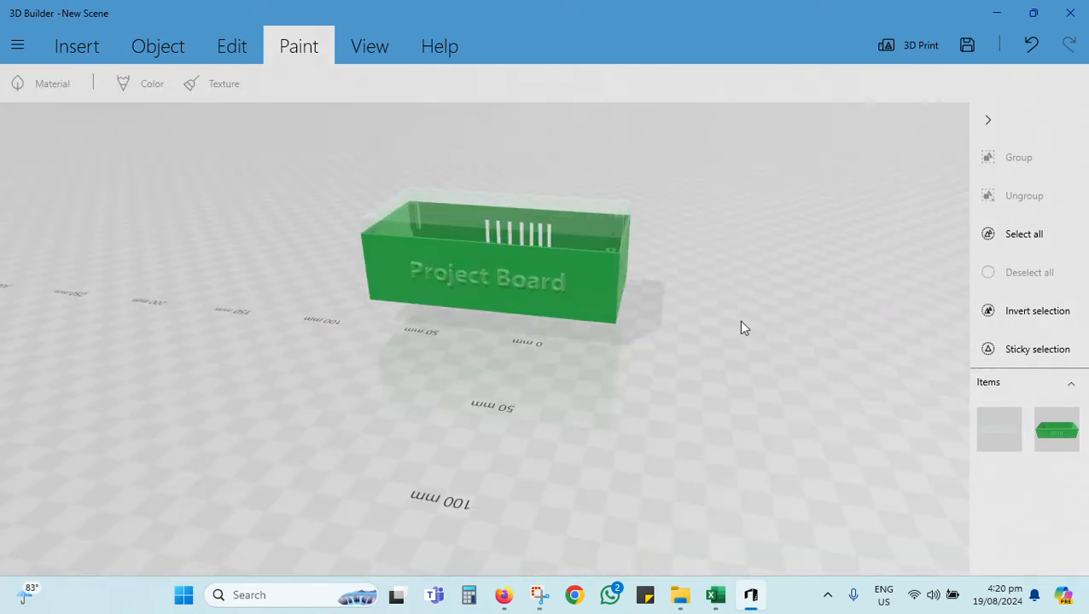
pyautogui.moveTo(339, 345); pyautogui.dragTo(391, 338)
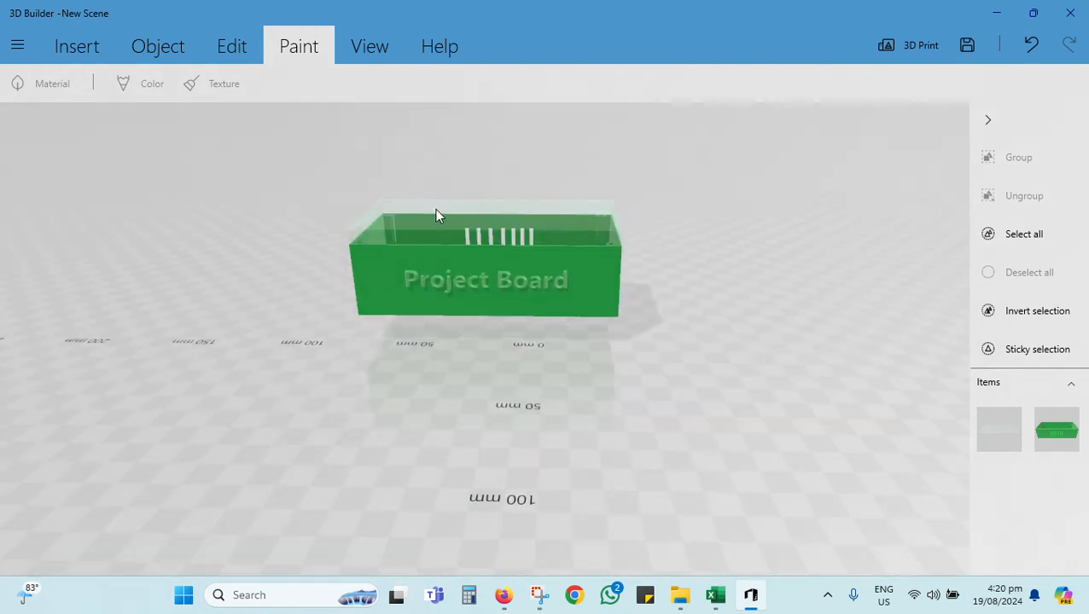
pyautogui.moveTo(435, 215)
pyautogui.mouseDown()
pyautogui.moveTo(396, 214)
pyautogui.moveTo(450, 233)
pyautogui.moveTo(381, 231)
pyautogui.moveTo(401, 211)
pyautogui.moveTo(379, 215)
pyautogui.moveTo(356, 255)
pyautogui.moveTo(438, 236)
pyautogui.mouseUp()
pyautogui.click(437, 237)
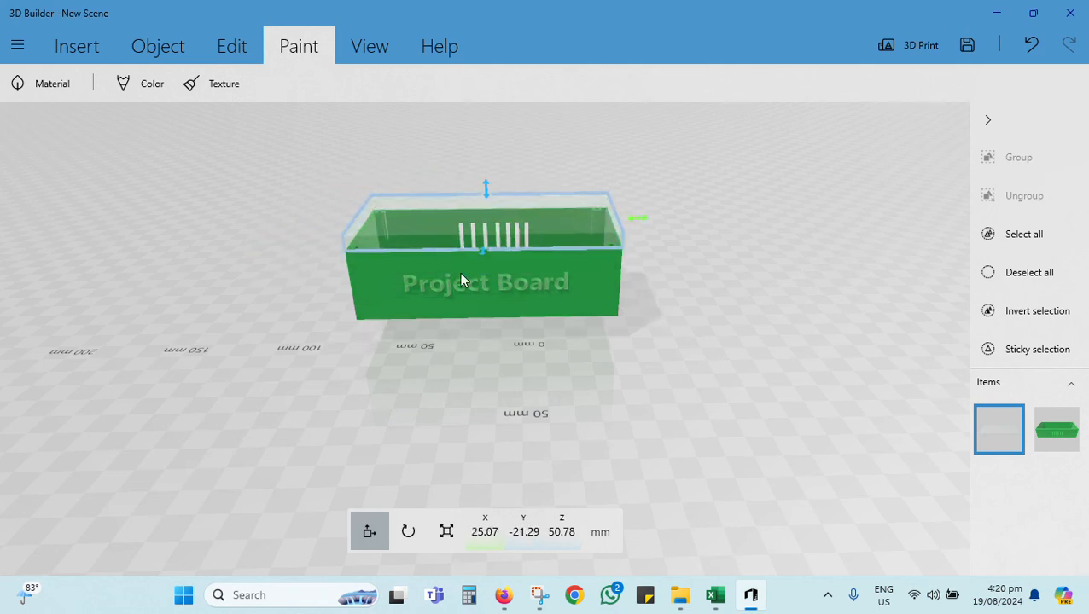
pyautogui.moveTo(461, 274); pyautogui.dragTo(417, 439)
pyautogui.click(621, 392)
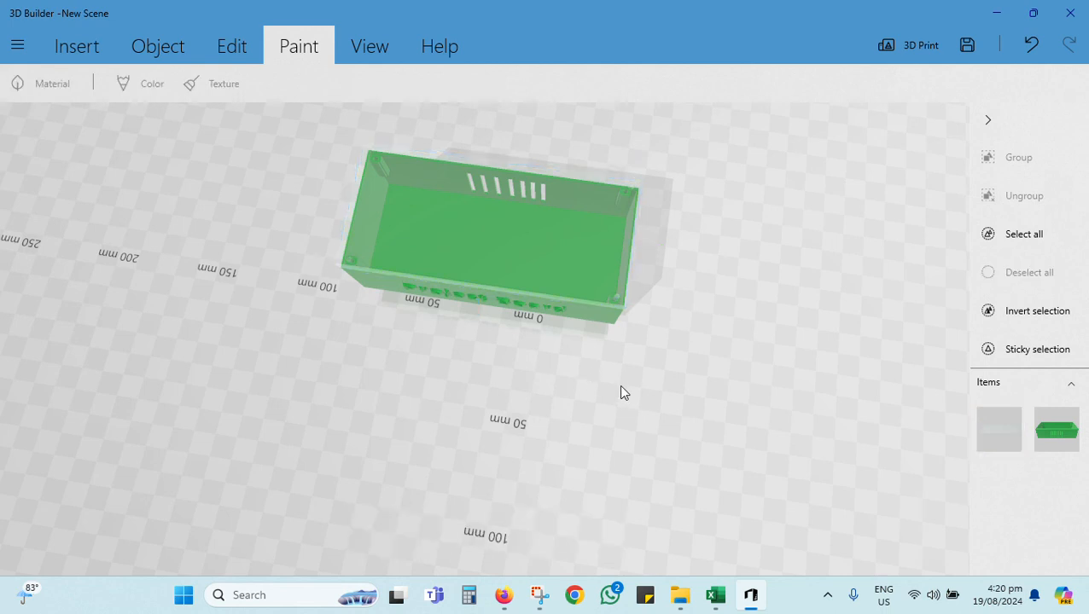
pyautogui.moveTo(583, 421); pyautogui.dragTo(656, 299)
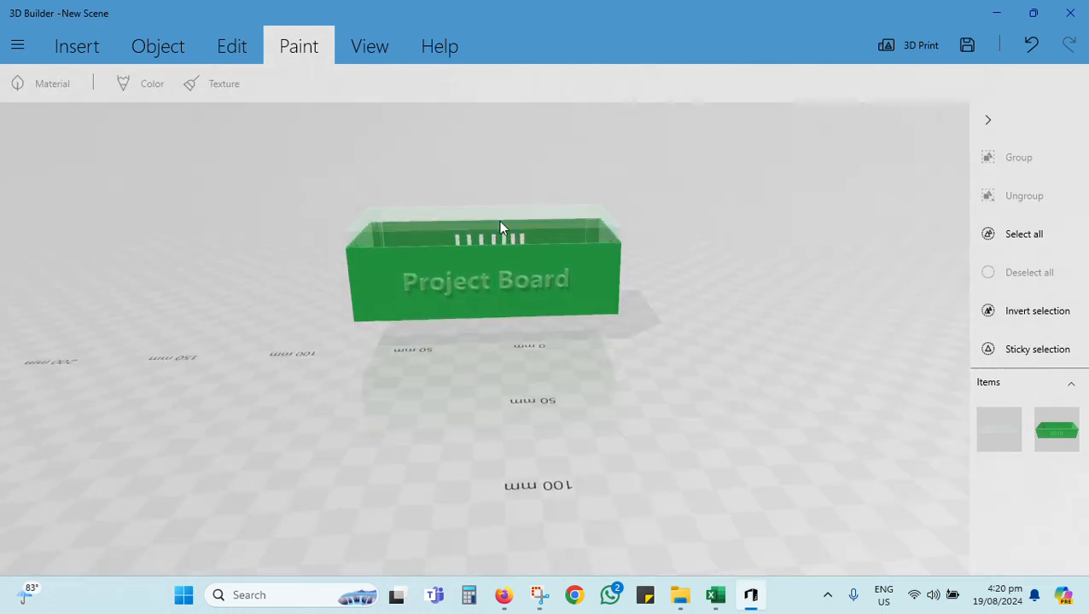
pyautogui.moveTo(499, 221)
pyautogui.mouseDown()
pyautogui.moveTo(447, 217)
pyautogui.moveTo(498, 220)
pyautogui.mouseUp()
pyautogui.click(497, 220)
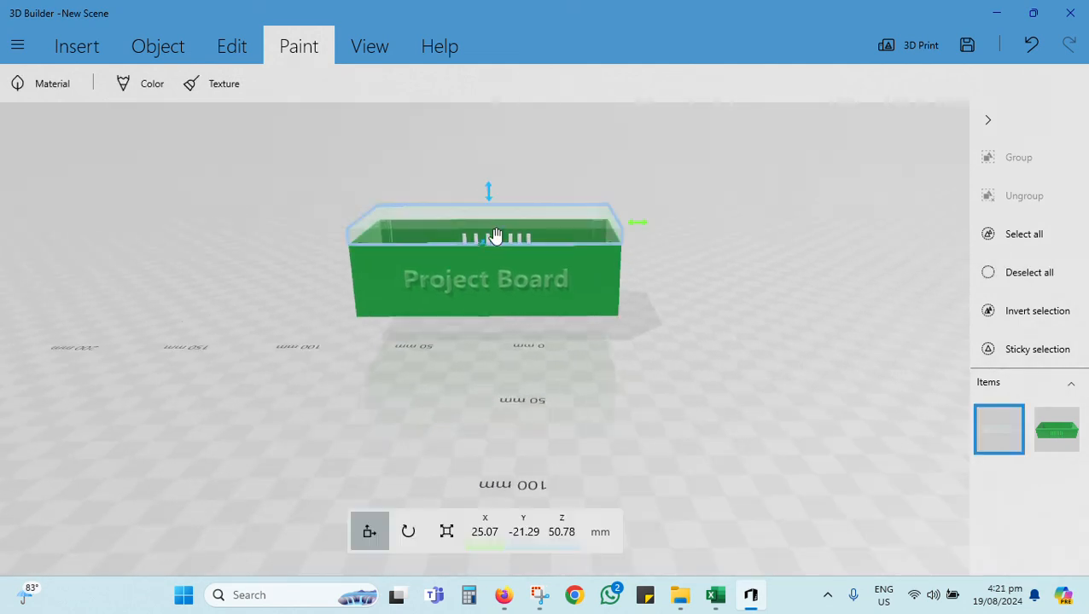
# Step: Change the lid's green material to the Realistic type and apply it
pyautogui.click(53, 83)
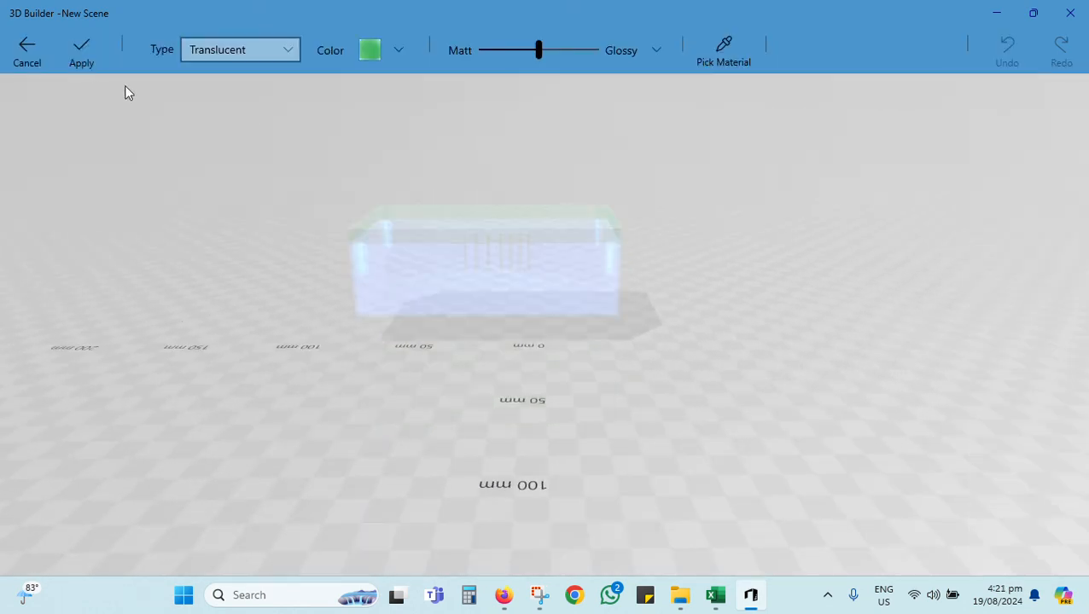
pyautogui.click(399, 50)
pyautogui.click(399, 49)
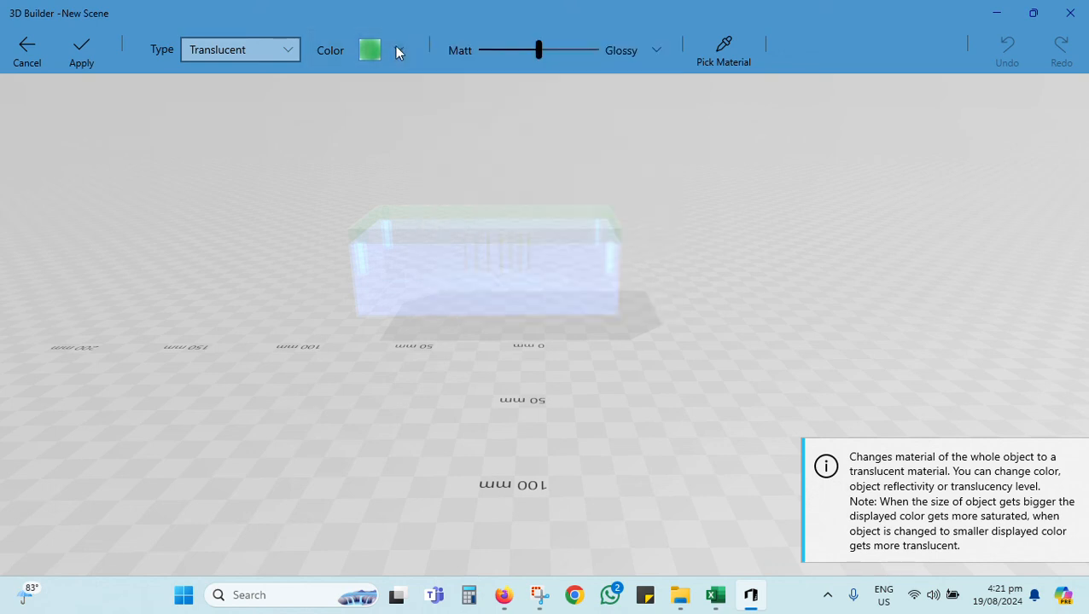
pyautogui.click(265, 57)
pyautogui.click(270, 163)
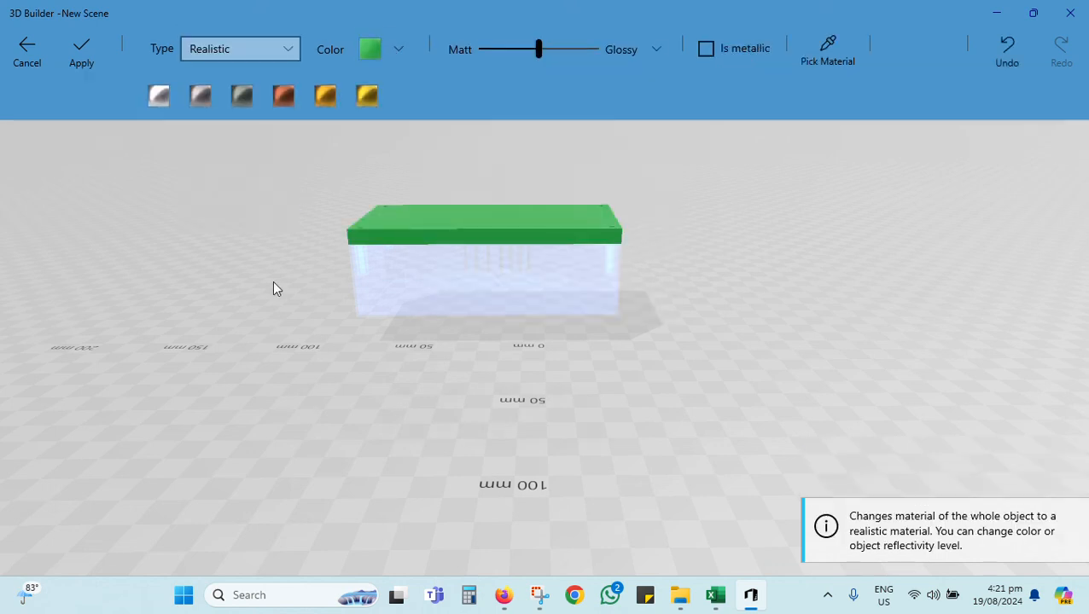
pyautogui.click(81, 53)
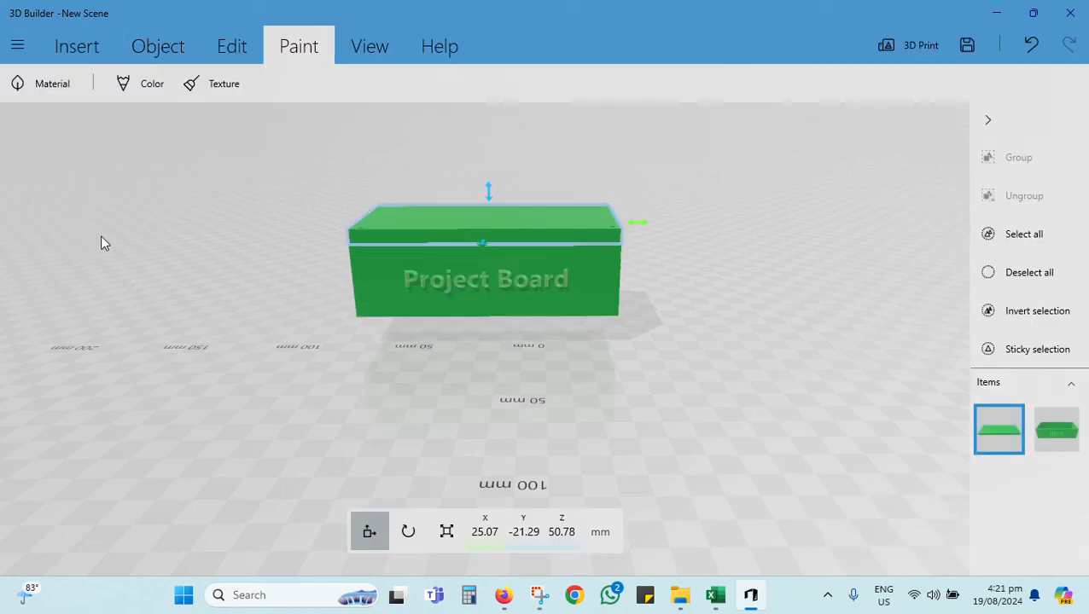
# Step: Nudge the lid along Y to about -19.85 mm, and shift it back to about -21.29 mm to align with the base
pyautogui.moveTo(388, 225); pyautogui.dragTo(440, 233)
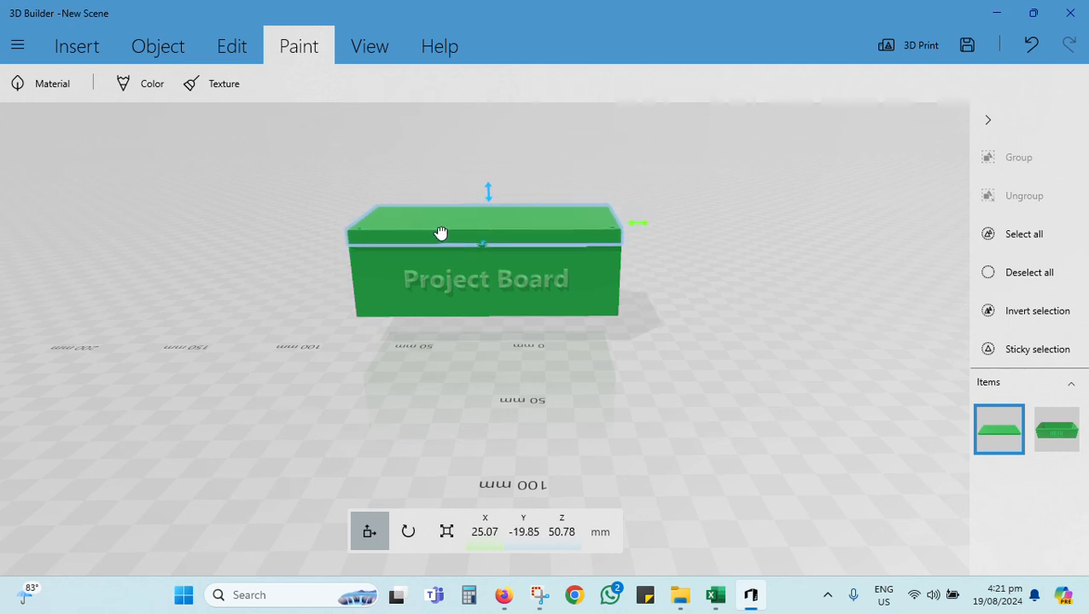
pyautogui.click(695, 320)
pyautogui.moveTo(687, 318); pyautogui.dragTo(318, 345)
pyautogui.click(583, 219)
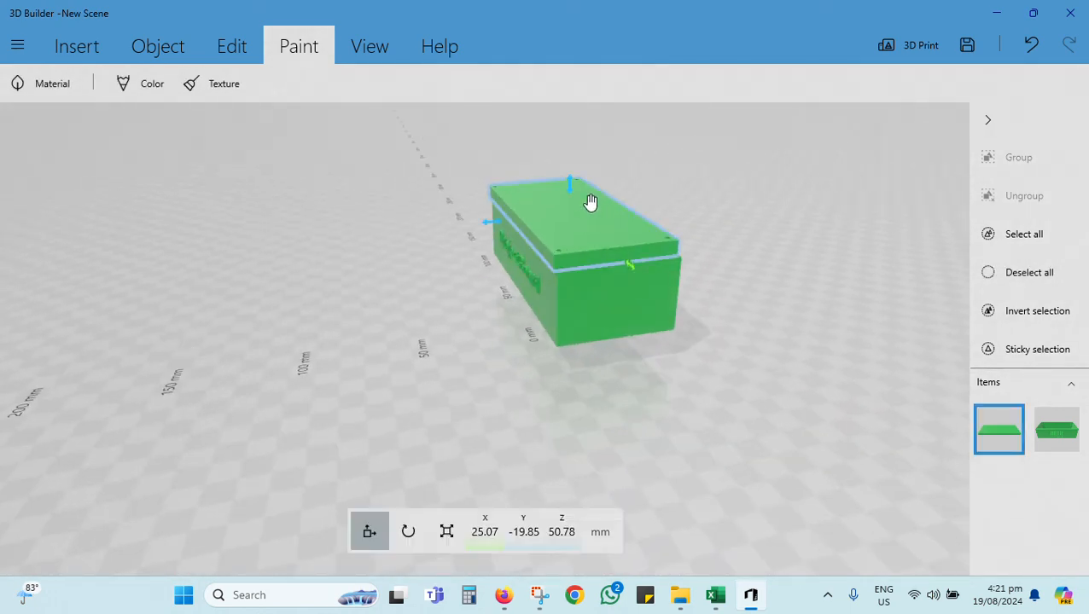
pyautogui.moveTo(498, 227); pyautogui.dragTo(507, 232)
pyautogui.moveTo(714, 357); pyautogui.dragTo(898, 326)
pyautogui.moveTo(541, 352); pyautogui.dragTo(620, 366)
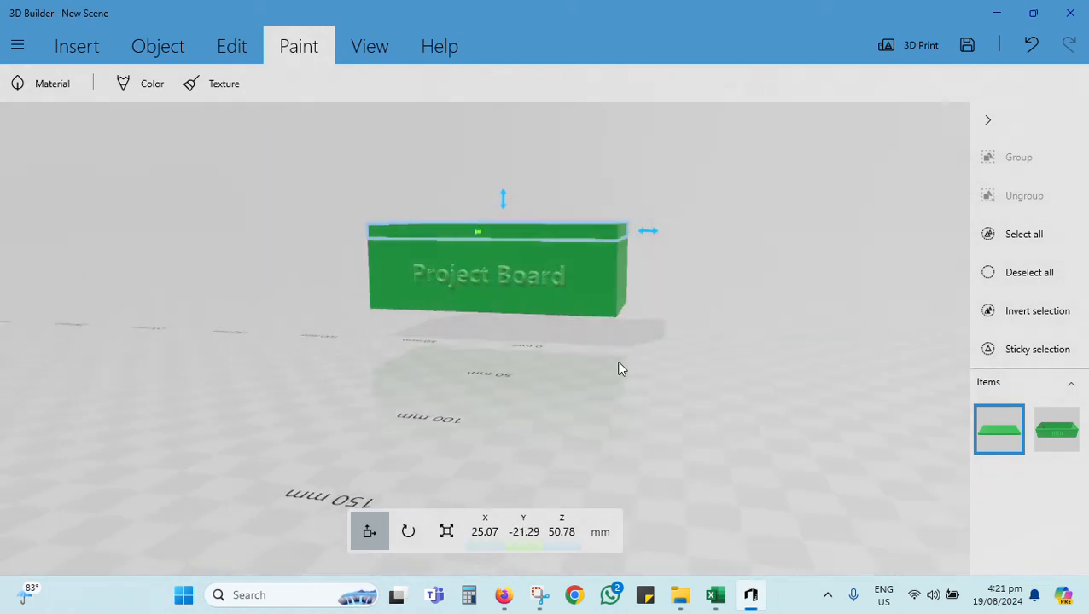
# Step: Level the lid on the base by rotating it to a roll of 0 degrees, and deselect it
pyautogui.click(315, 346)
pyautogui.moveTo(318, 342); pyautogui.dragTo(737, 304)
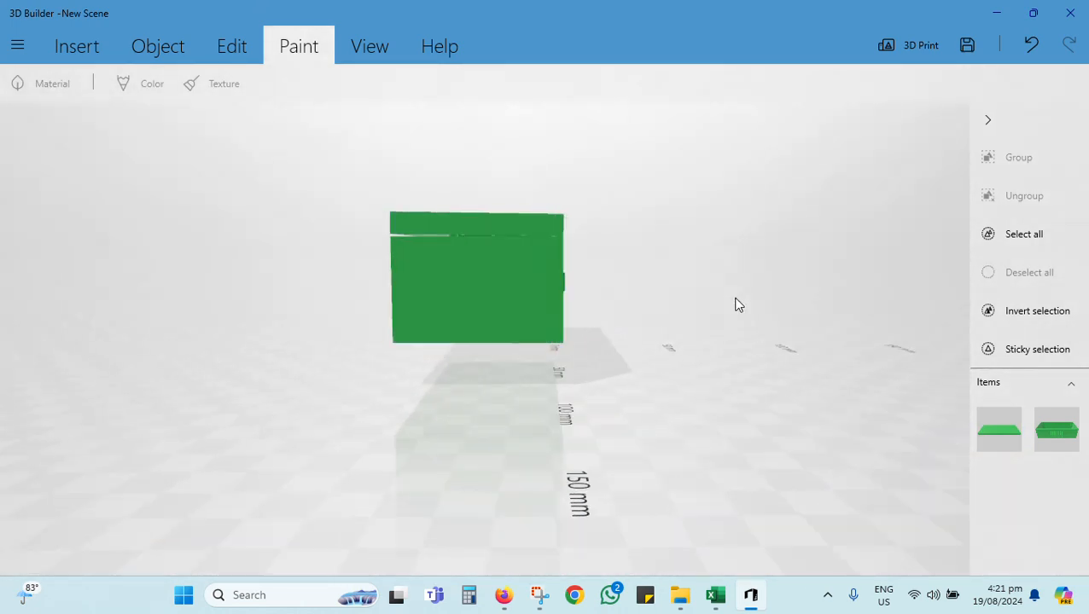
pyautogui.click(469, 220)
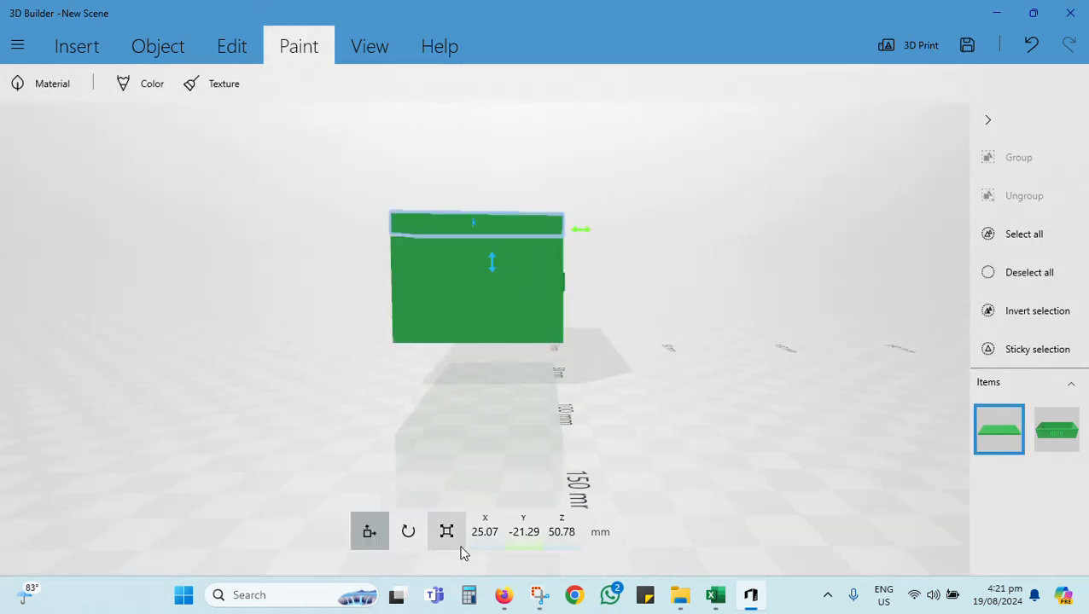
pyautogui.click(411, 533)
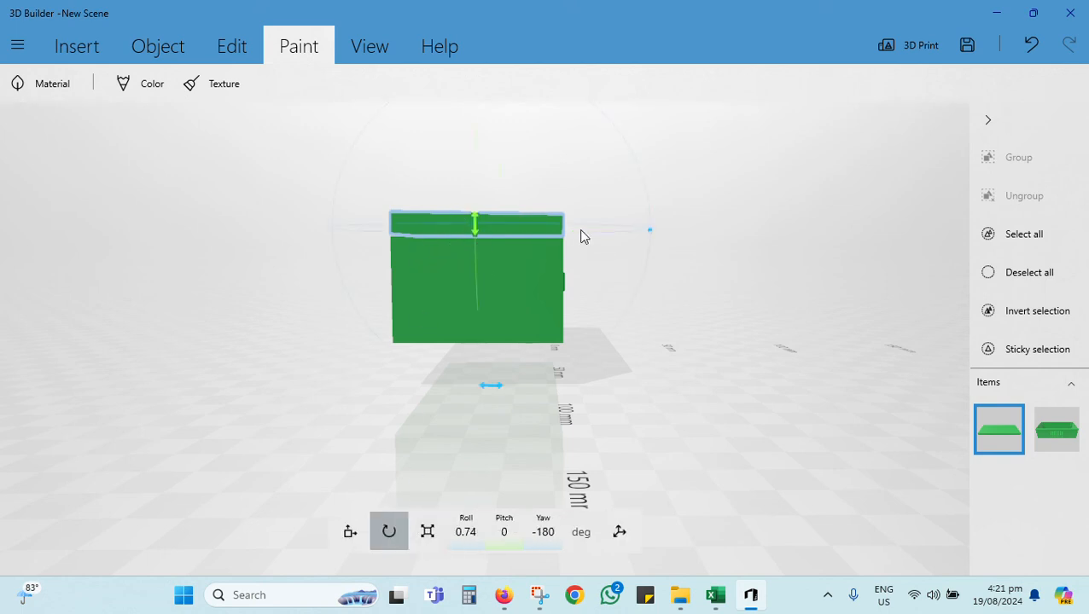
pyautogui.moveTo(486, 393); pyautogui.dragTo(499, 392)
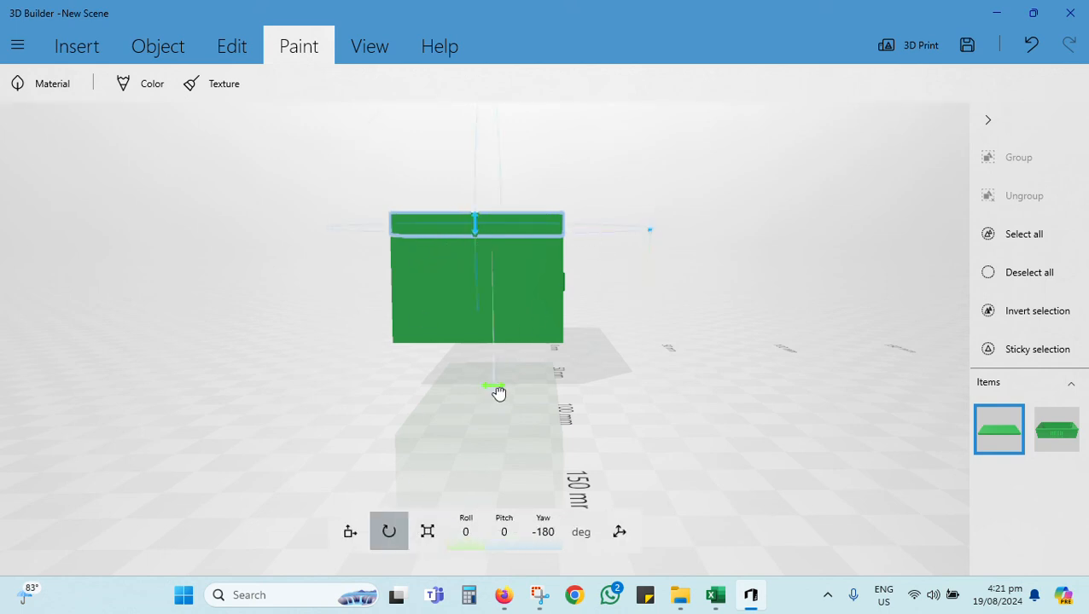
pyautogui.click(191, 377)
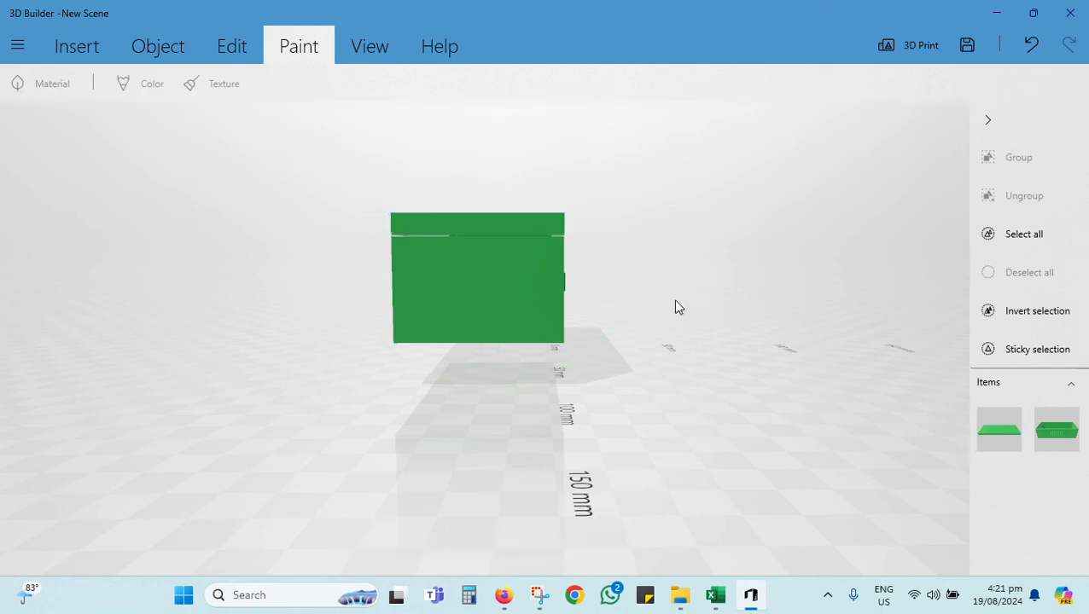
# Step: Examine the closed box from several angles and check the base's rotation values
pyautogui.moveTo(674, 307); pyautogui.dragTo(307, 337)
pyautogui.moveTo(743, 284); pyautogui.dragTo(125, 214)
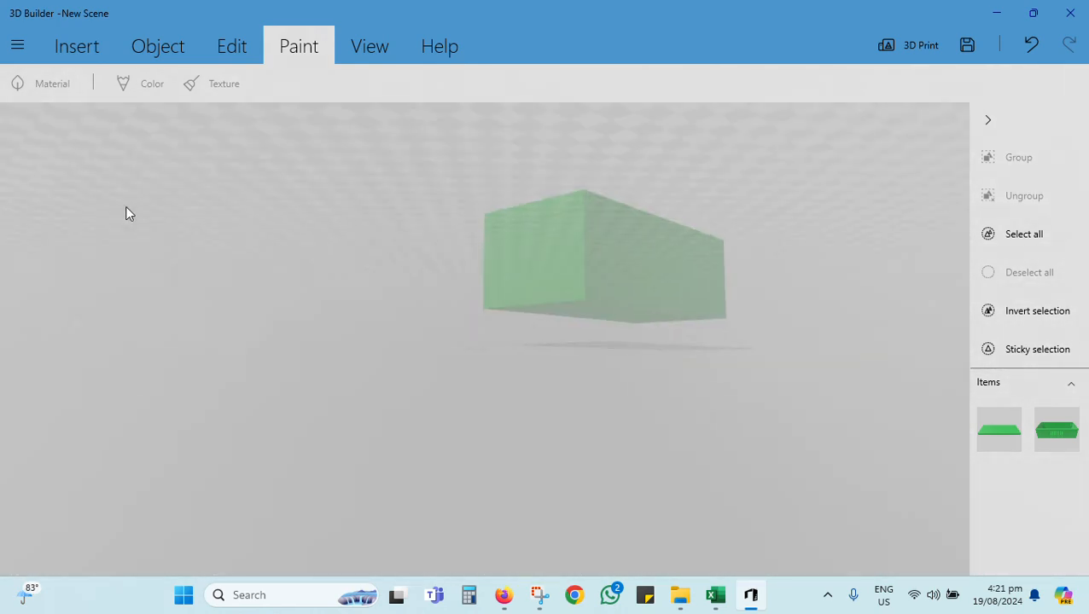
pyautogui.moveTo(743, 304); pyautogui.dragTo(276, 277)
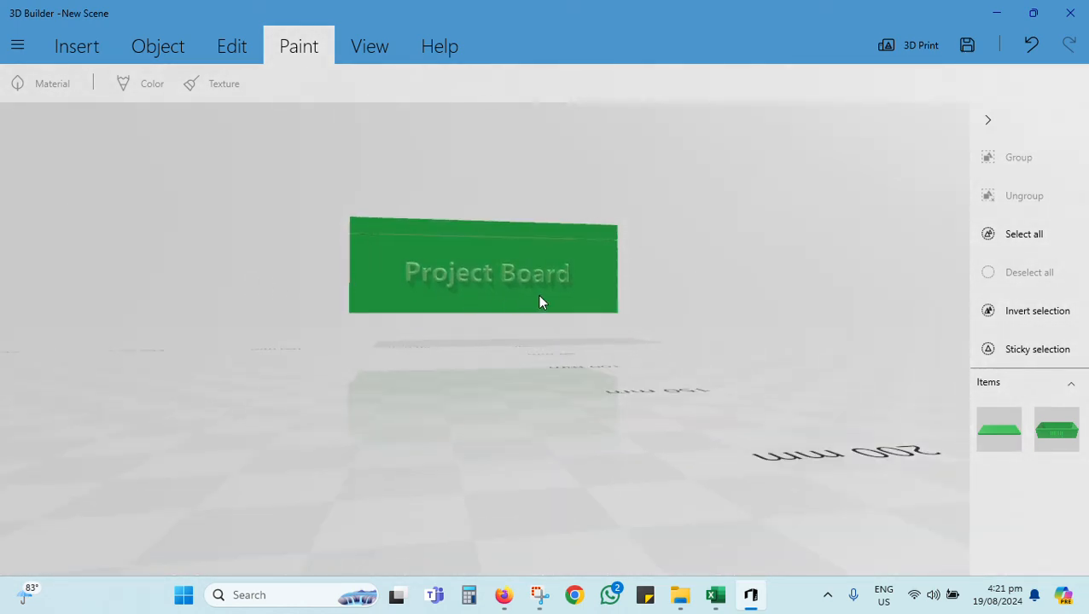
pyautogui.moveTo(539, 302); pyautogui.dragTo(553, 325)
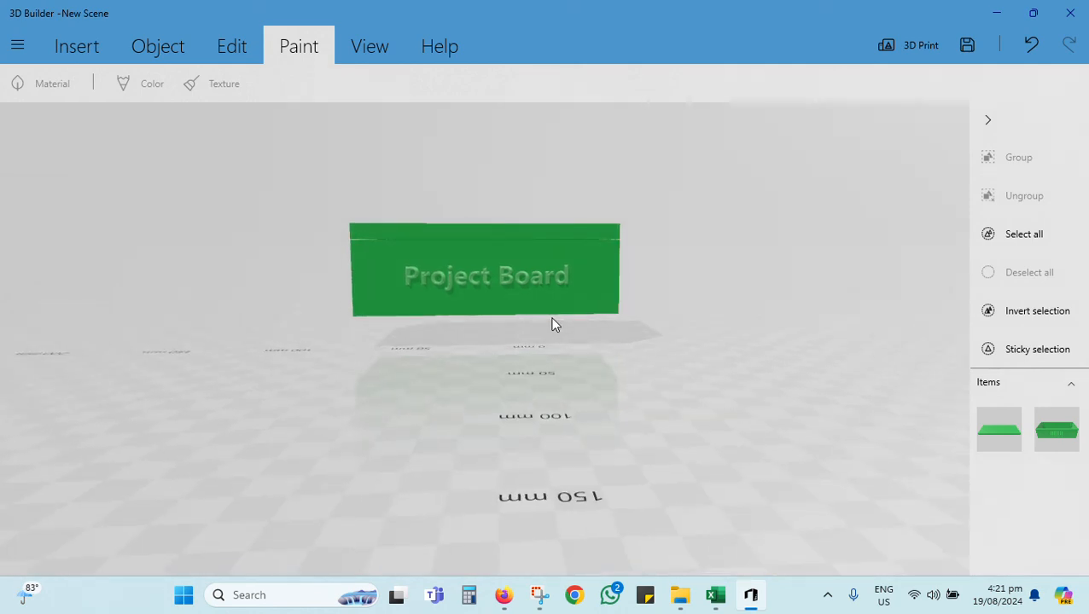
pyautogui.click(520, 283)
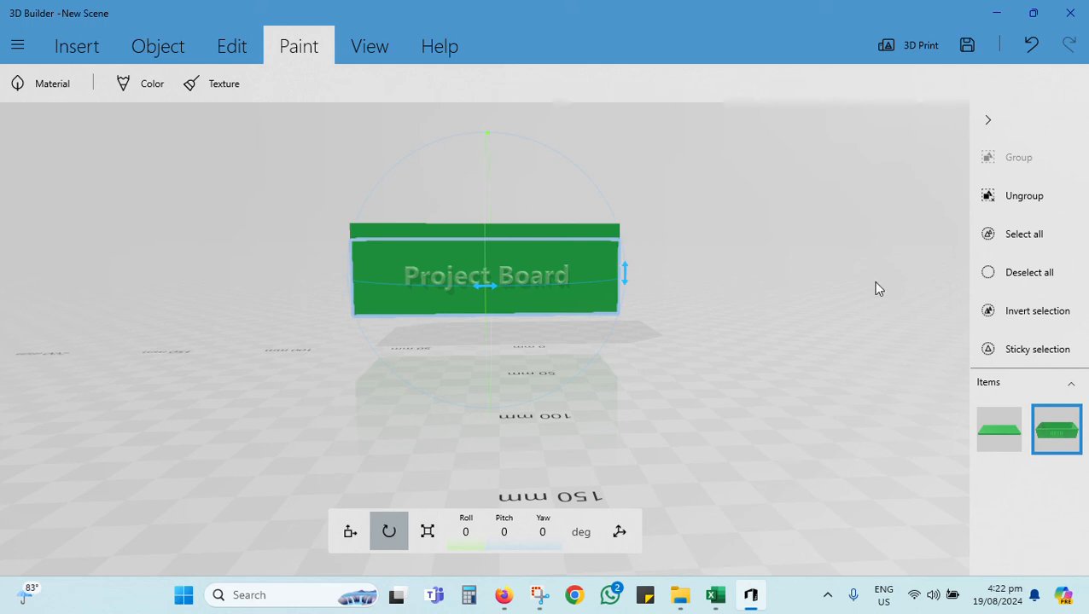
pyautogui.moveTo(878, 287); pyautogui.dragTo(780, 345)
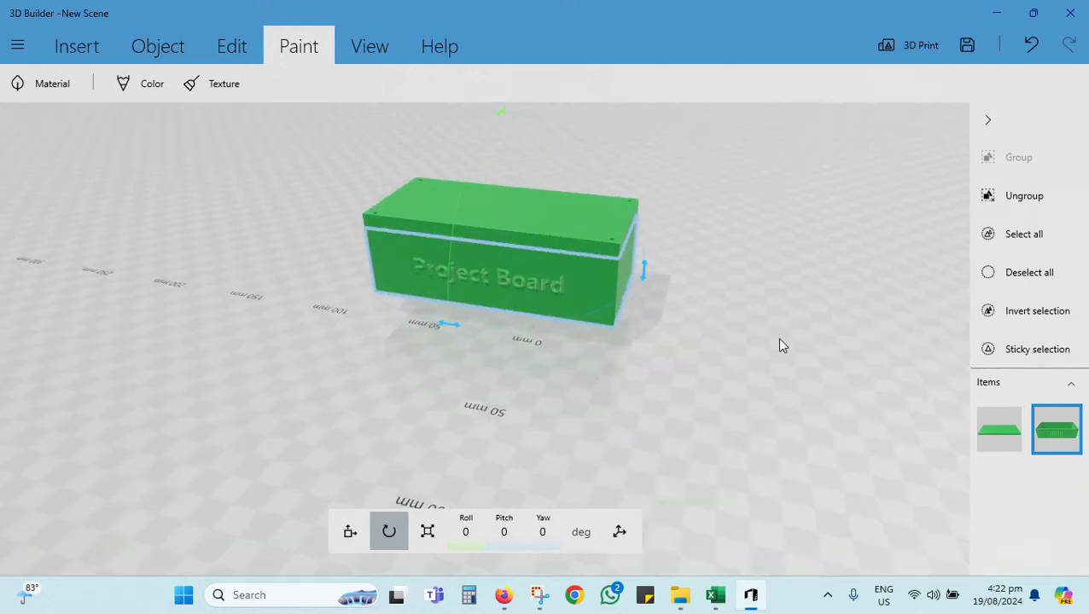